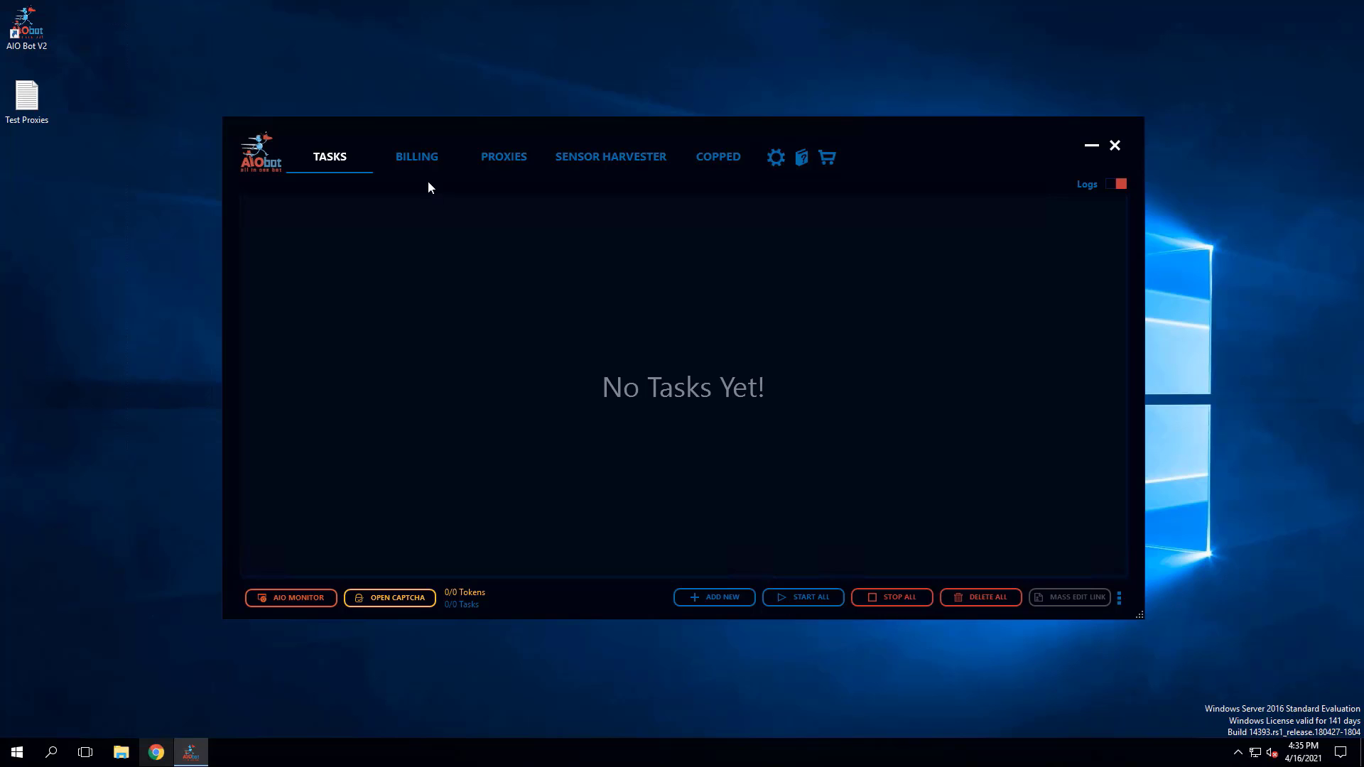
# - Look over the blank new-billing form, close it, and open the existing Test Profile billing entry and save it
pyautogui.click(419, 164)
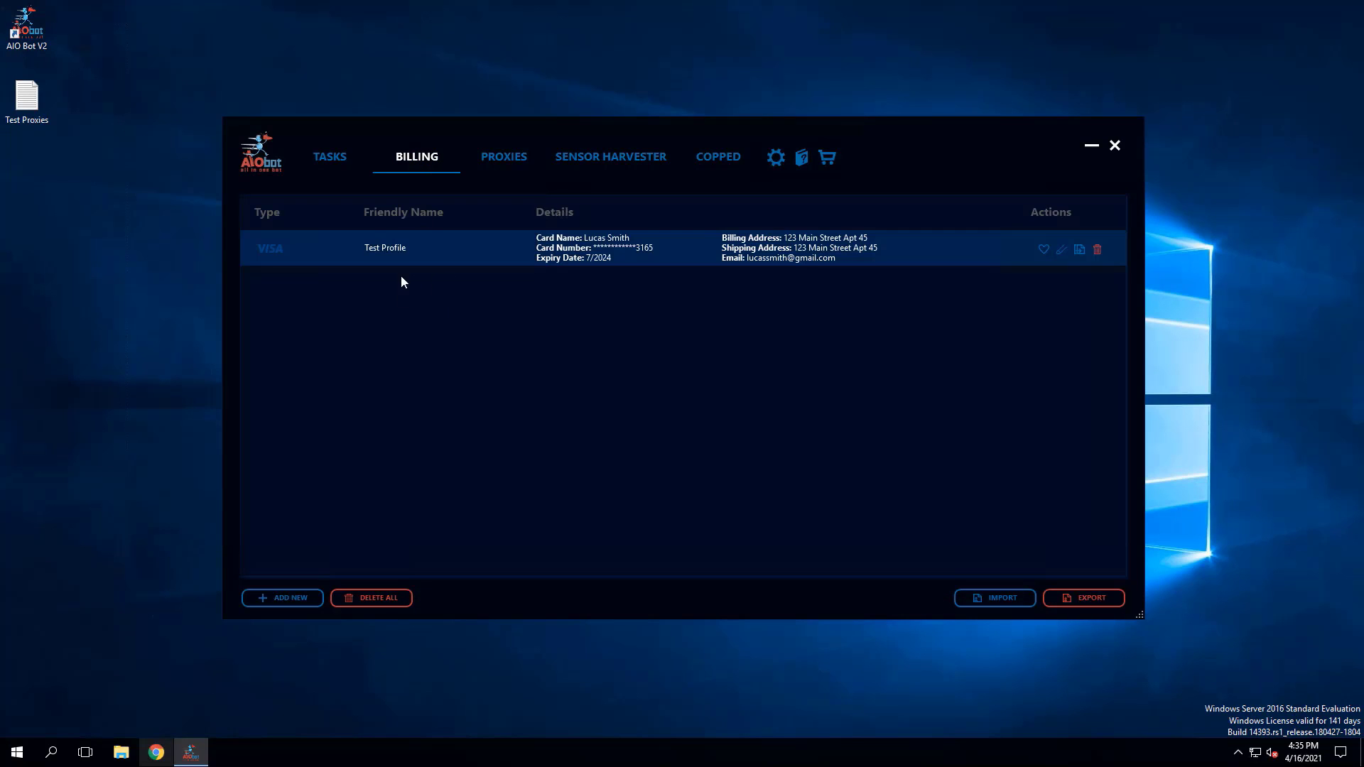
pyautogui.click(285, 601)
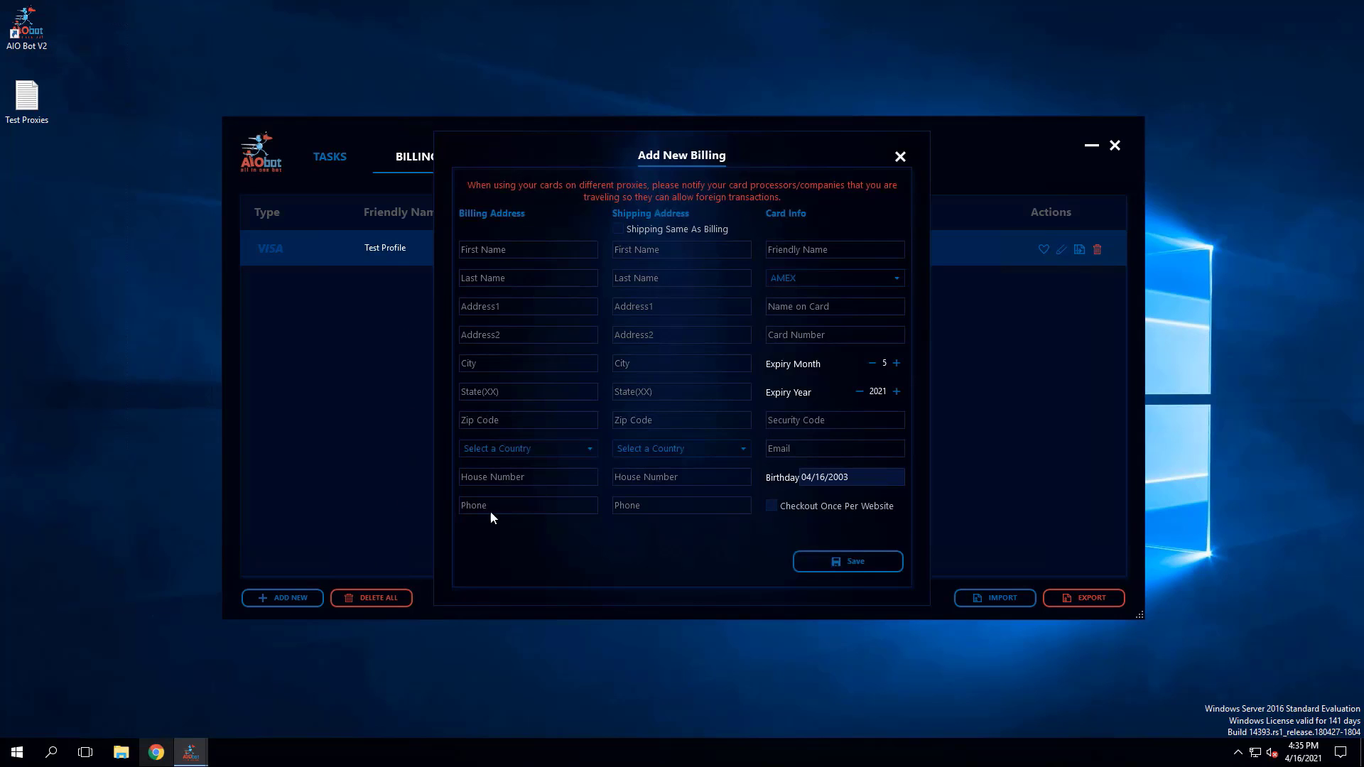
pyautogui.click(900, 157)
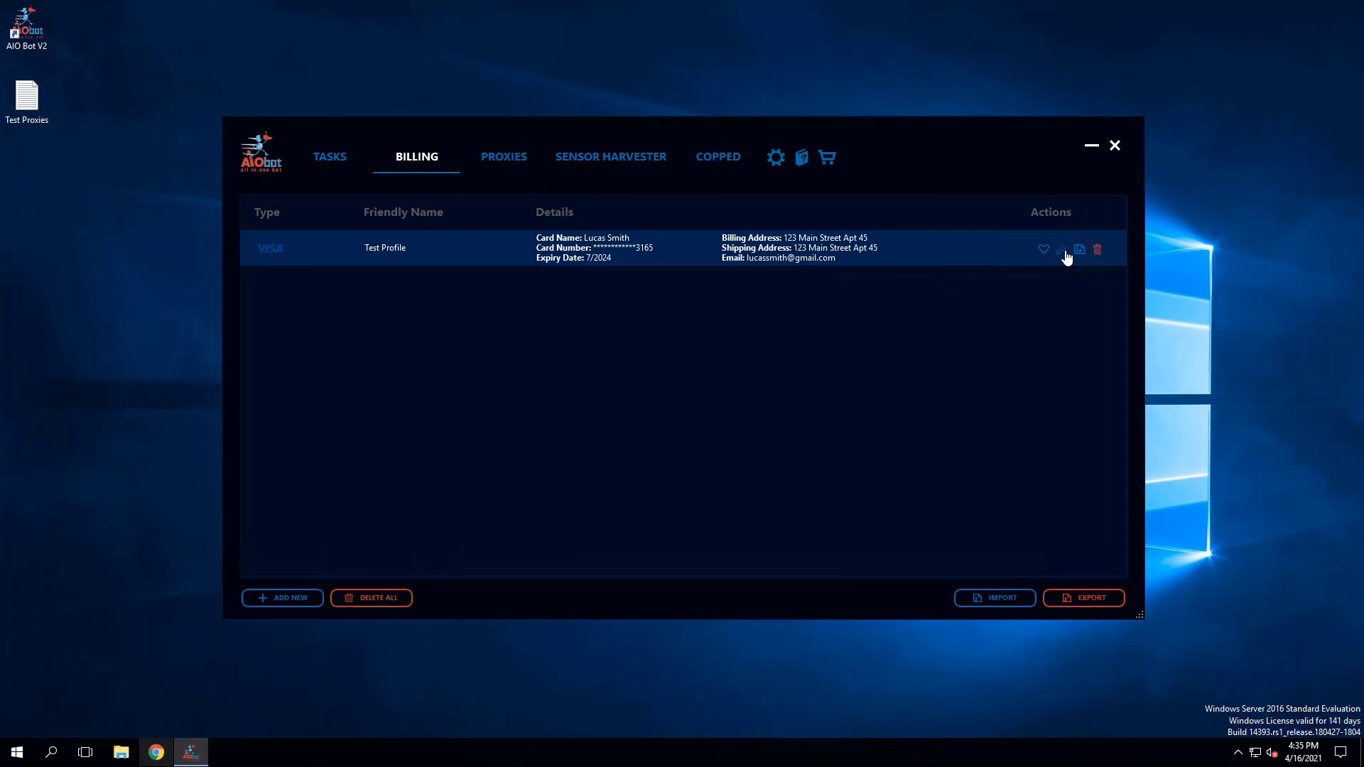
pyautogui.click(1064, 251)
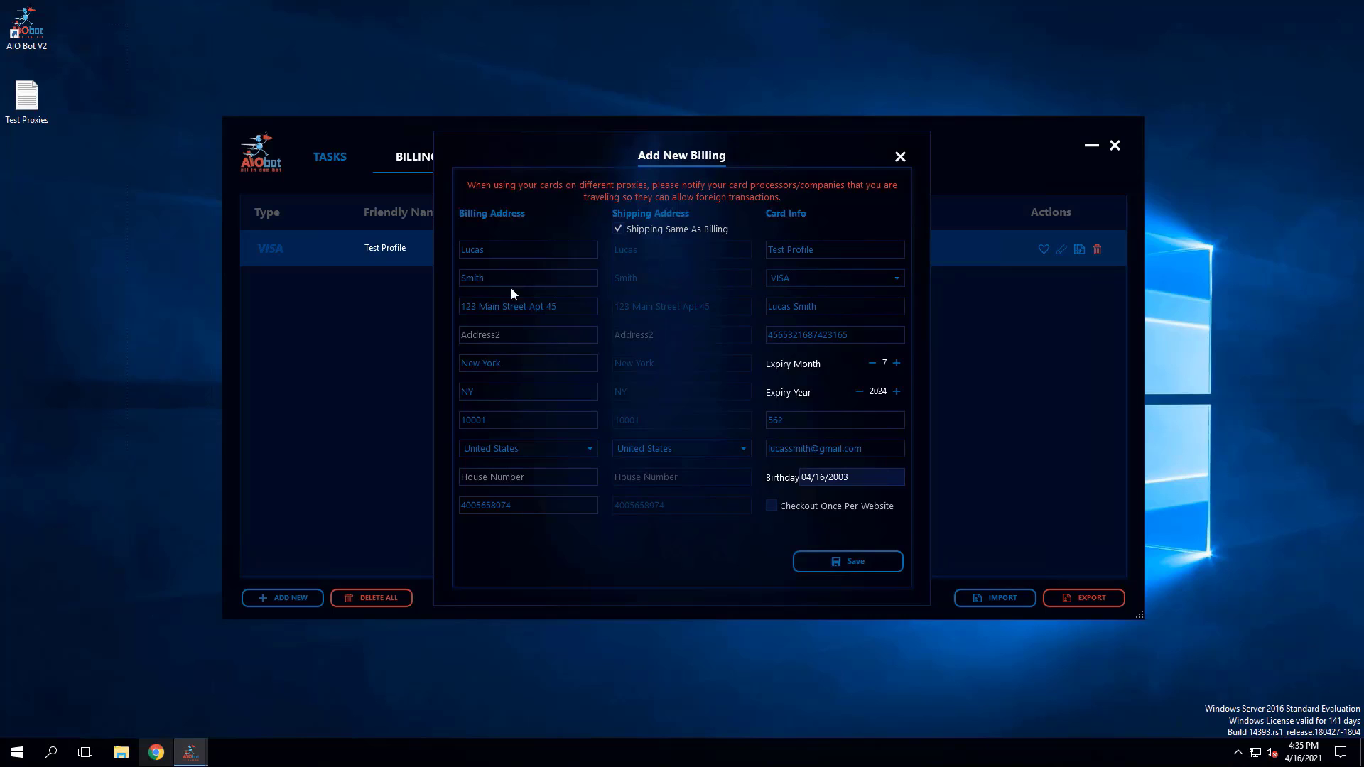
pyautogui.click(512, 306)
pyautogui.click(846, 565)
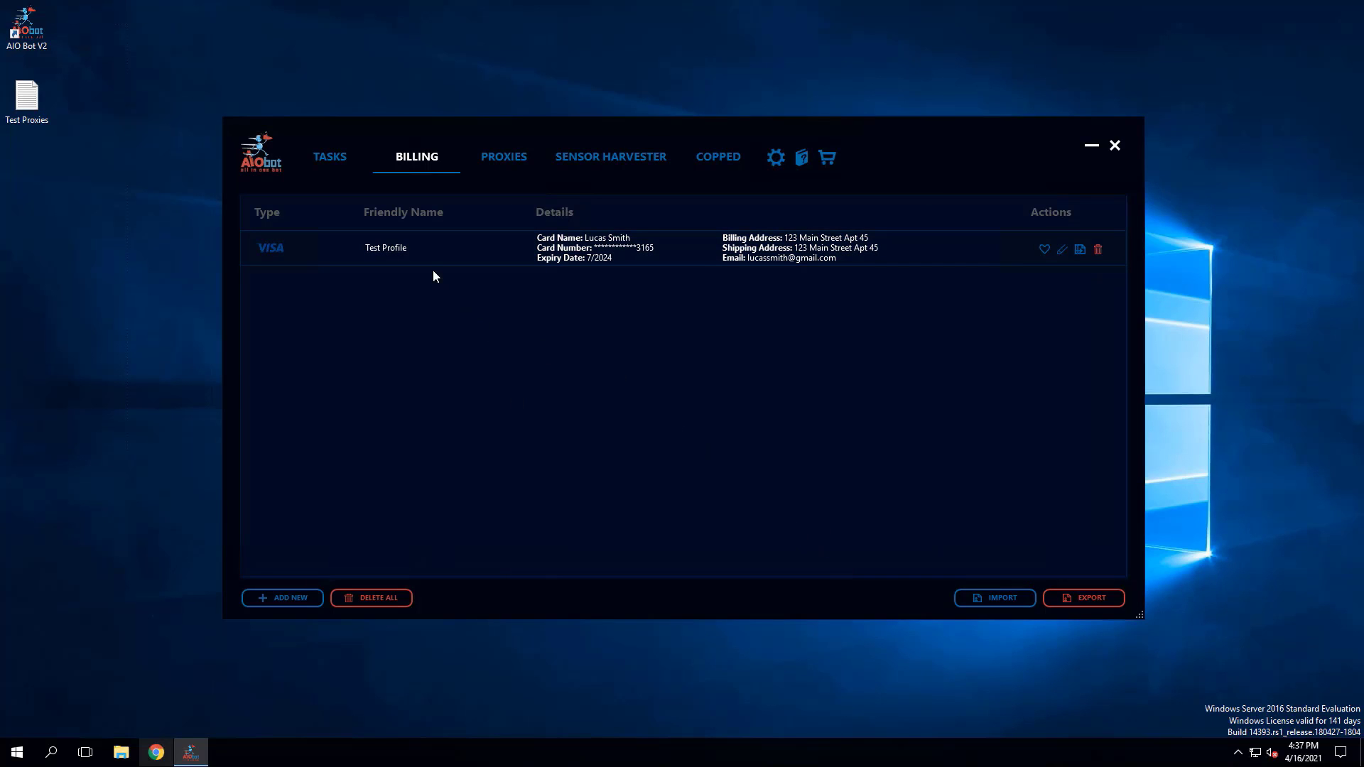
# - Start a new proxy list and copy all proxies from the Test Proxies text file on the desktop
pyautogui.click(503, 160)
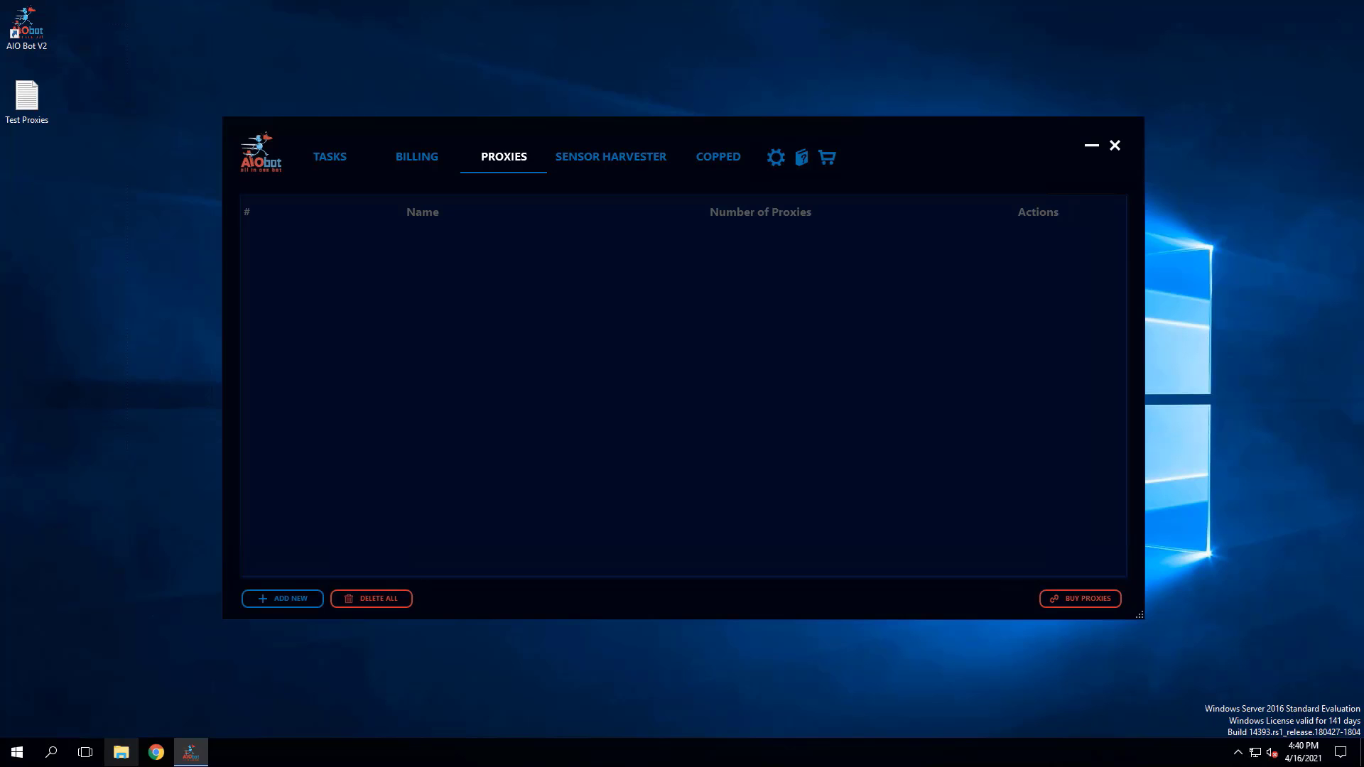
pyautogui.click(293, 599)
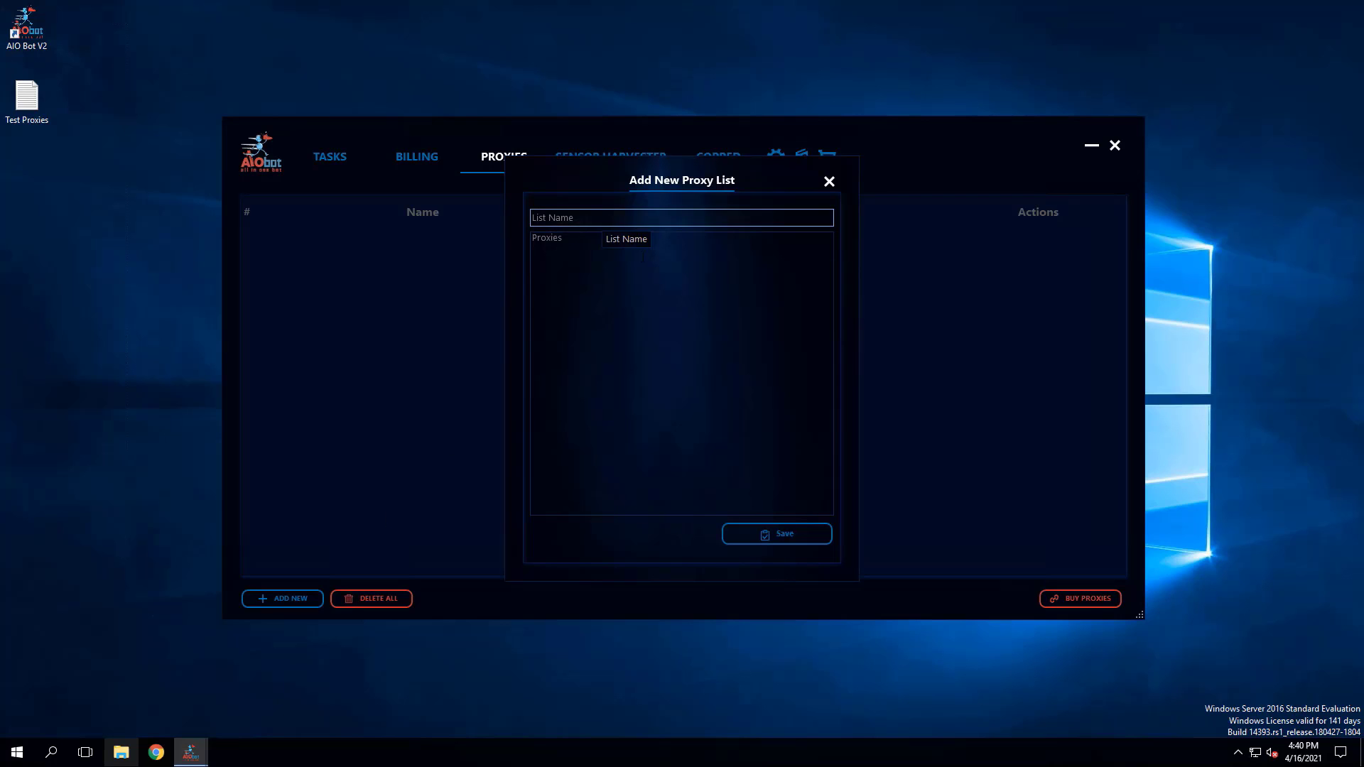
pyautogui.doubleClick(29, 119)
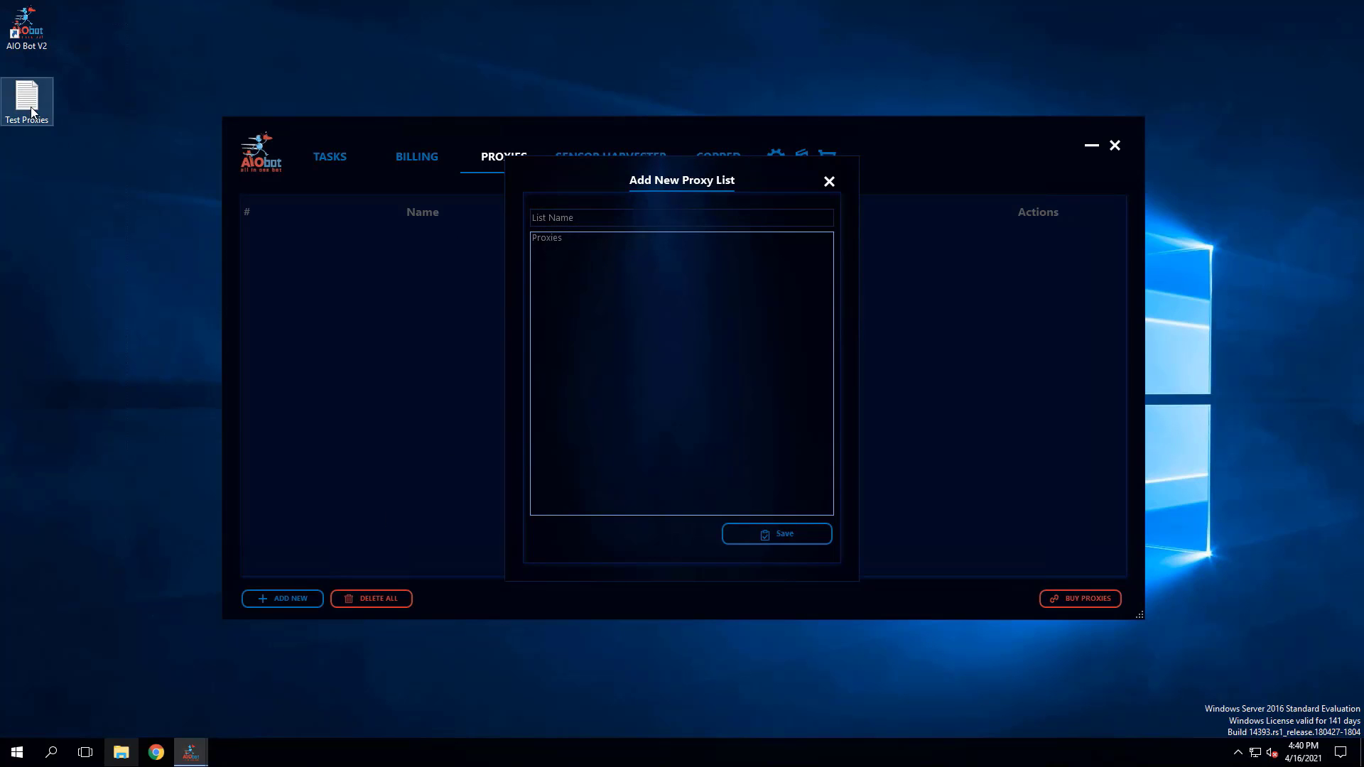
pyautogui.hotkey('ctrl', 'a')
pyautogui.hotkey('ctrl', 'c')
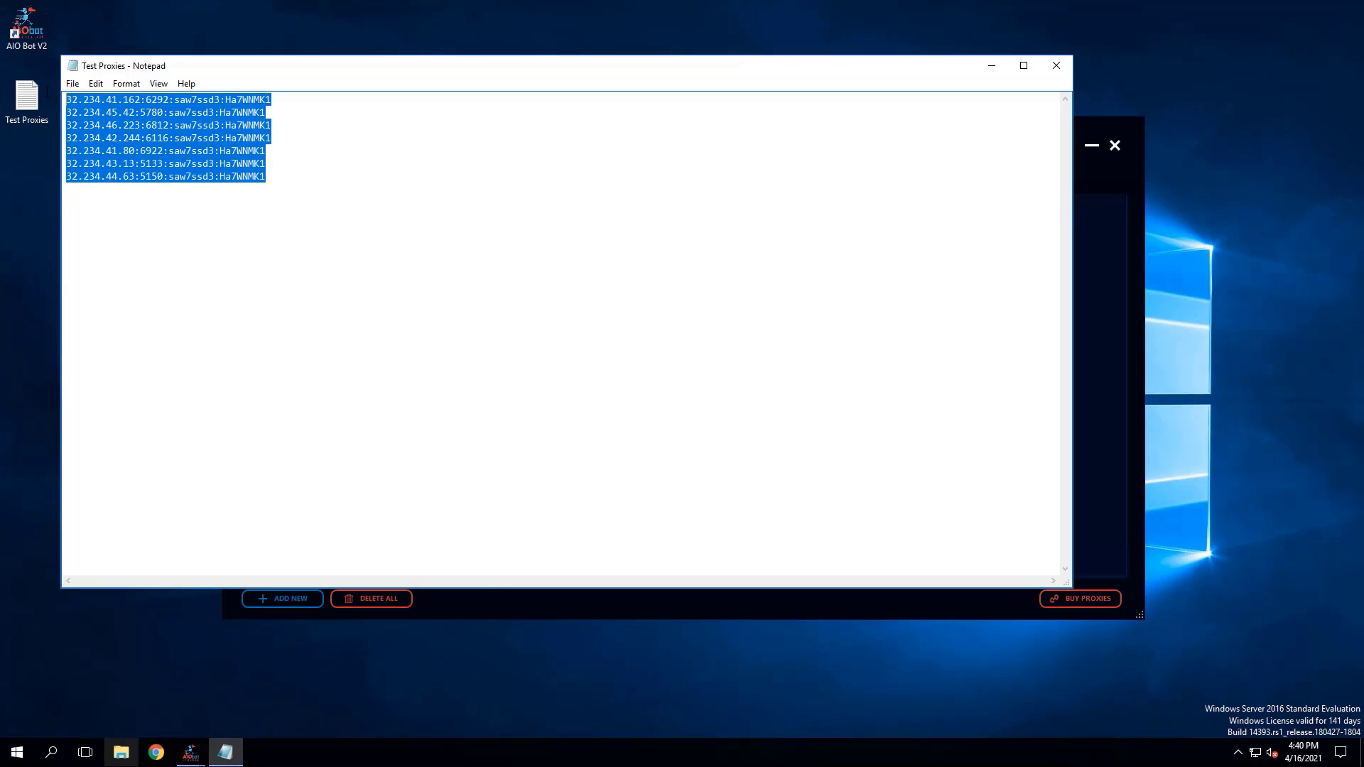
pyautogui.click(1057, 65)
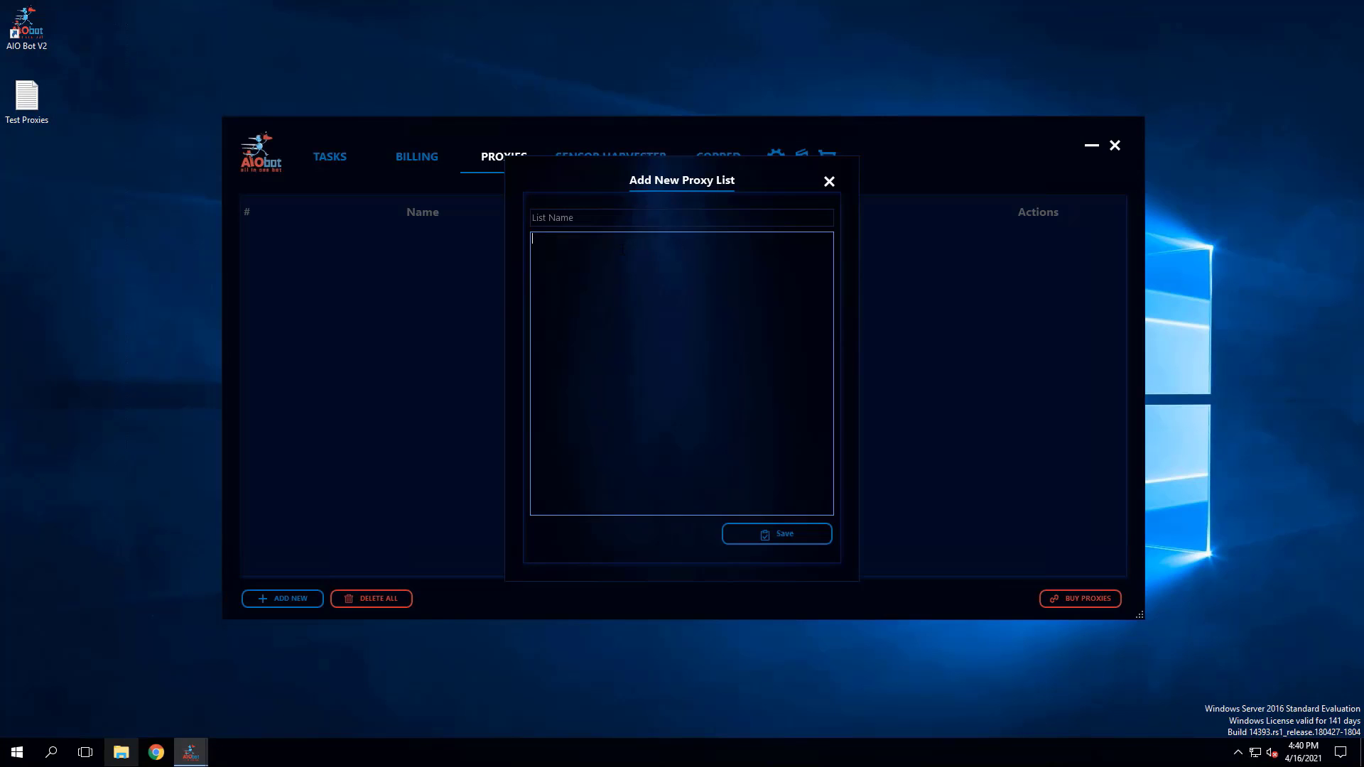
# - Paste the proxies with their usernames and passwords into the new list, name it Test Proxies and save it
pyautogui.hotkey('ctrl', 'v')
pyautogui.click(757, 221)
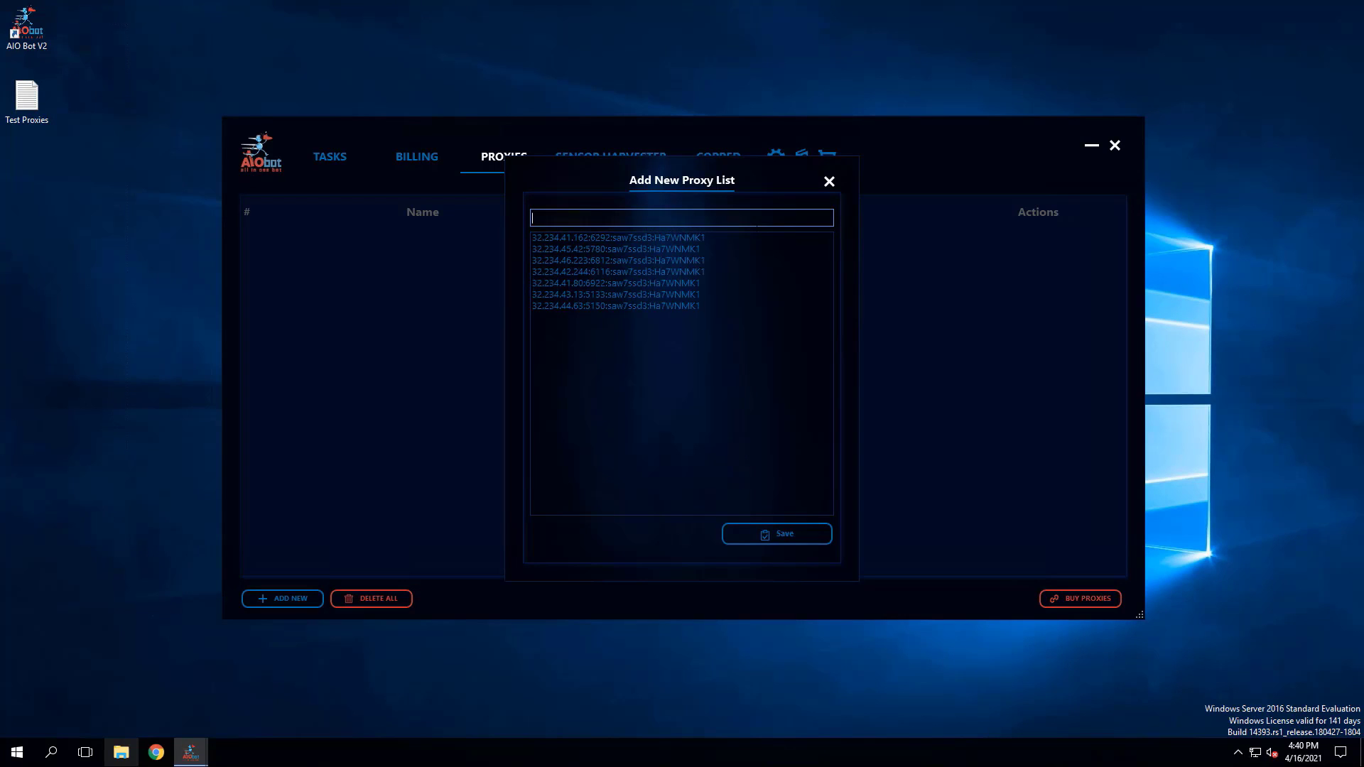
pyautogui.write('Test Proxies')
pyautogui.click(785, 536)
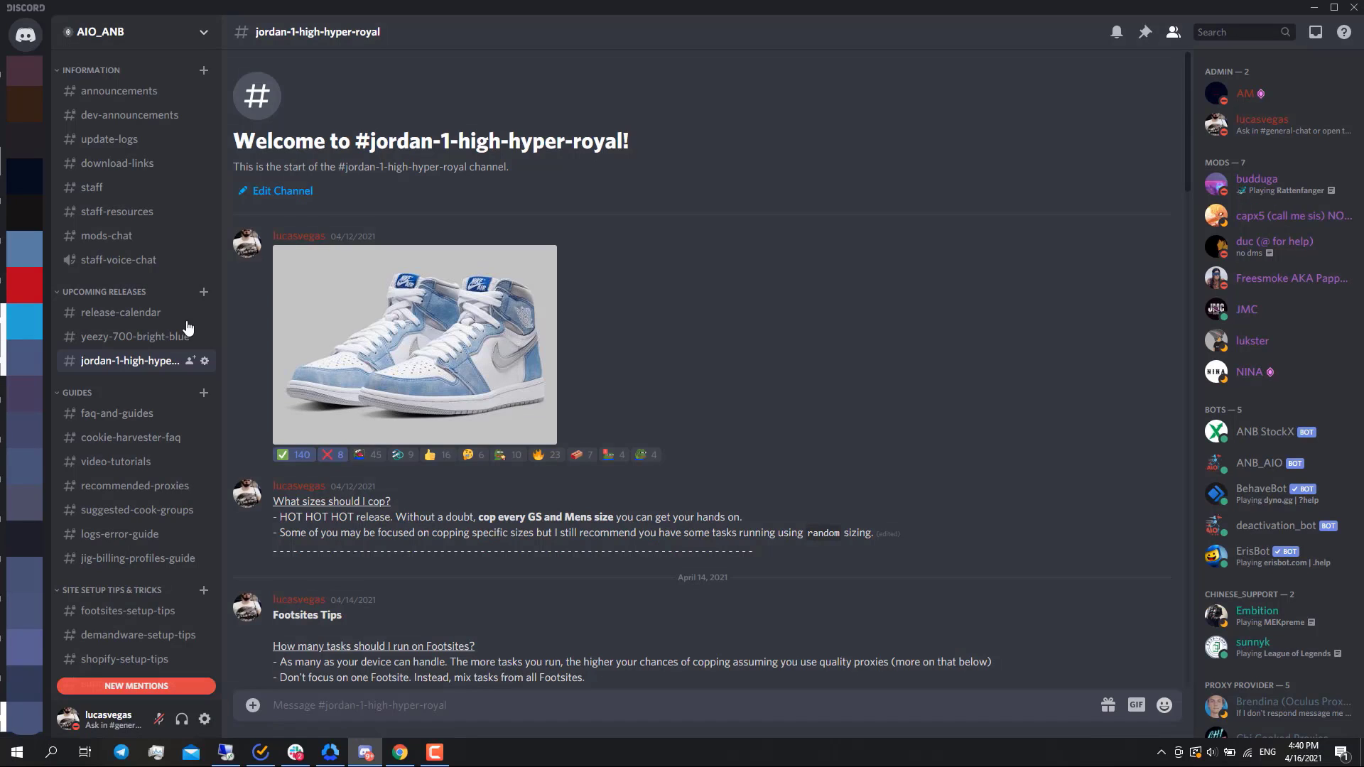
# - Switch to Discord and read the recommended-proxies channel for the proxy types suited to each site and where to buy them
pyautogui.scroll(-2, 652, 358)
pyautogui.scroll(-3, 653, 358)
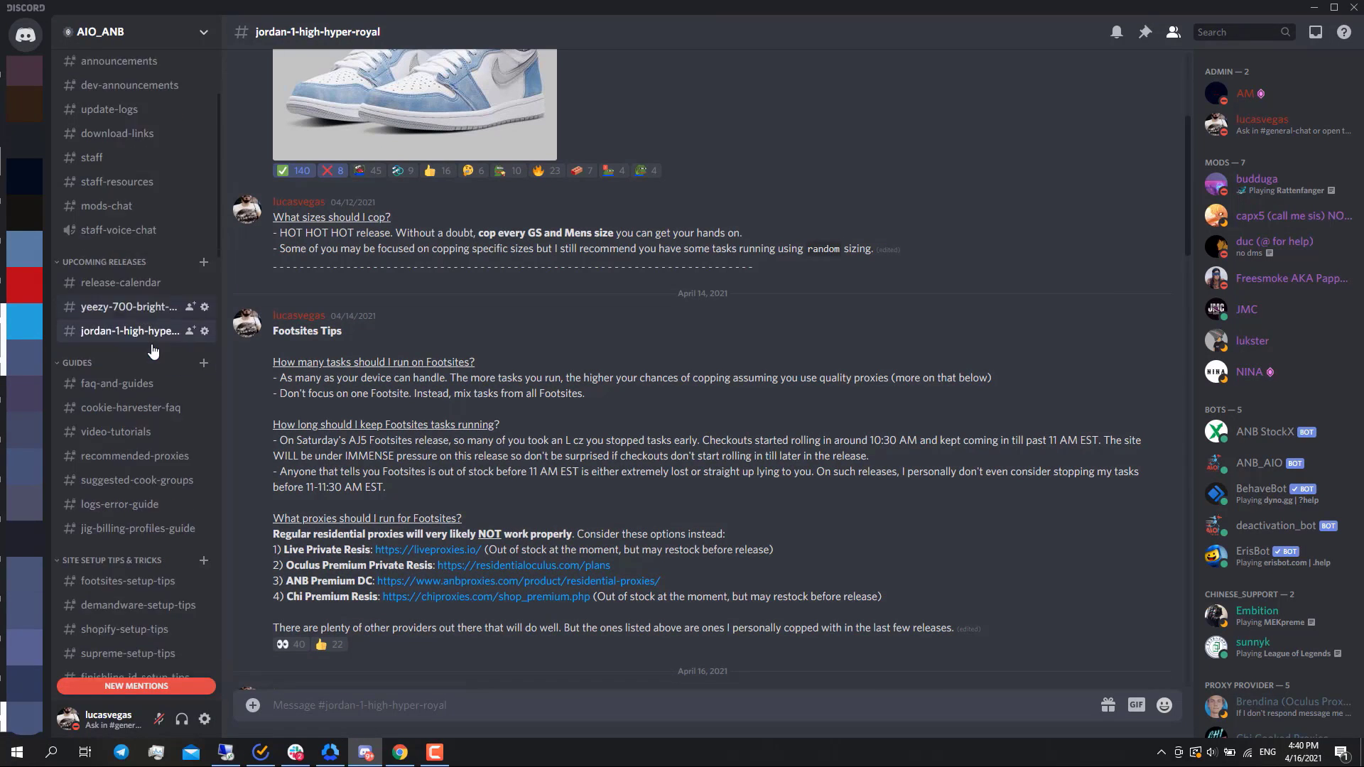
pyautogui.scroll(-5, 135, 341)
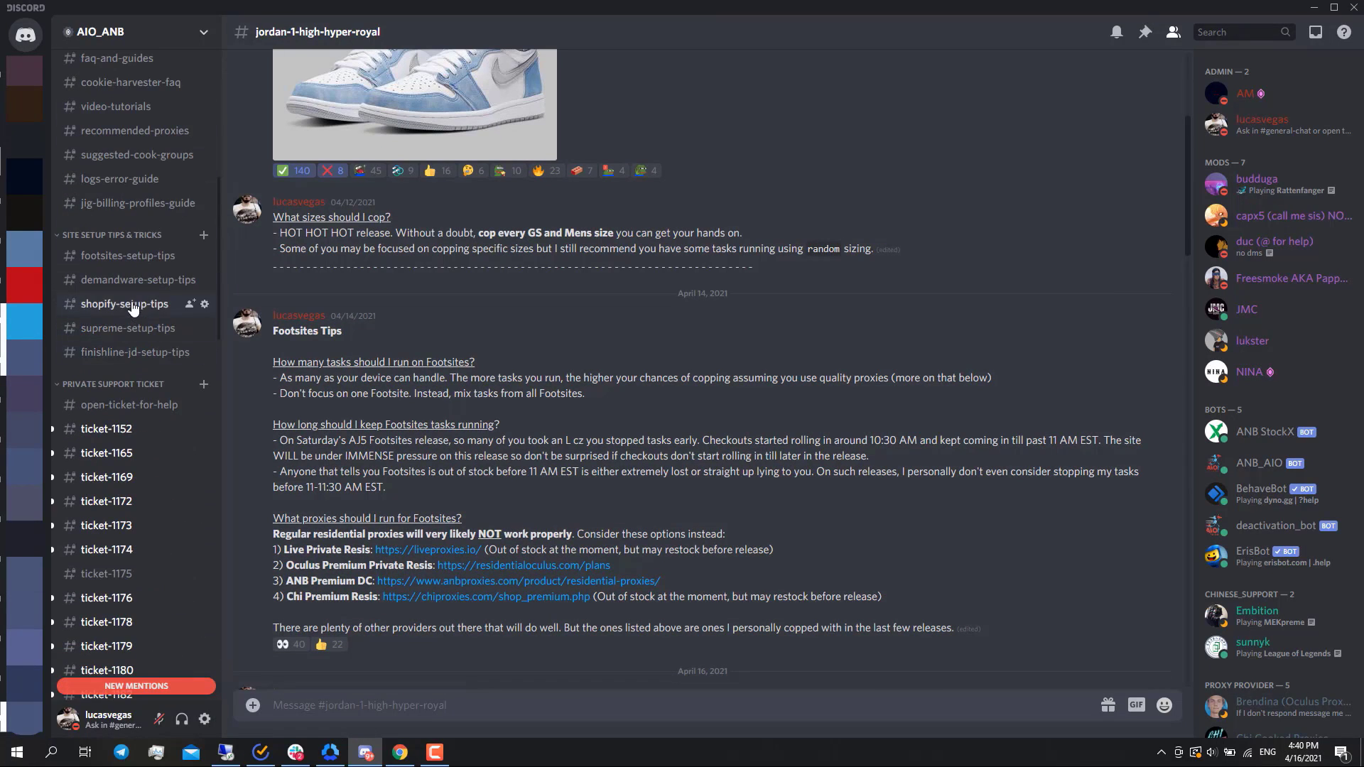
pyautogui.click(125, 132)
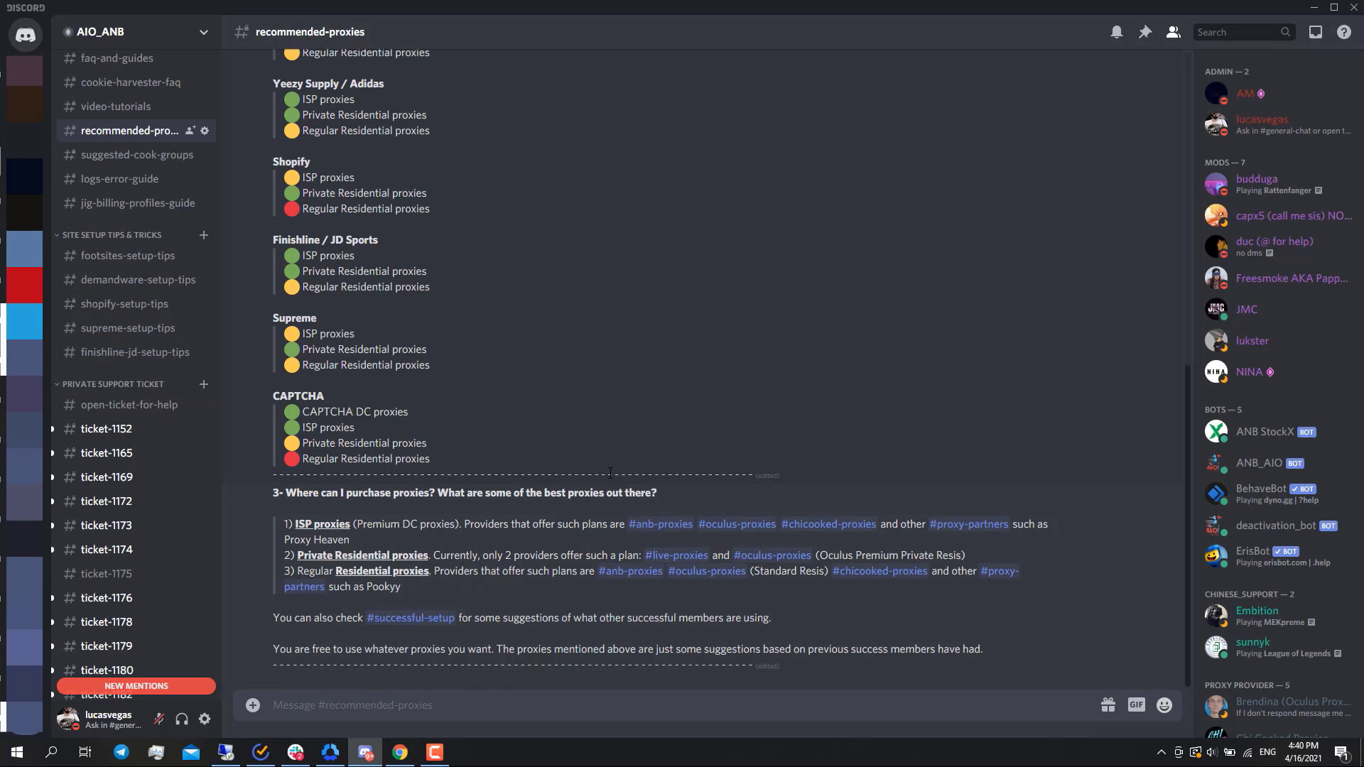
pyautogui.scroll(3, 565, 543)
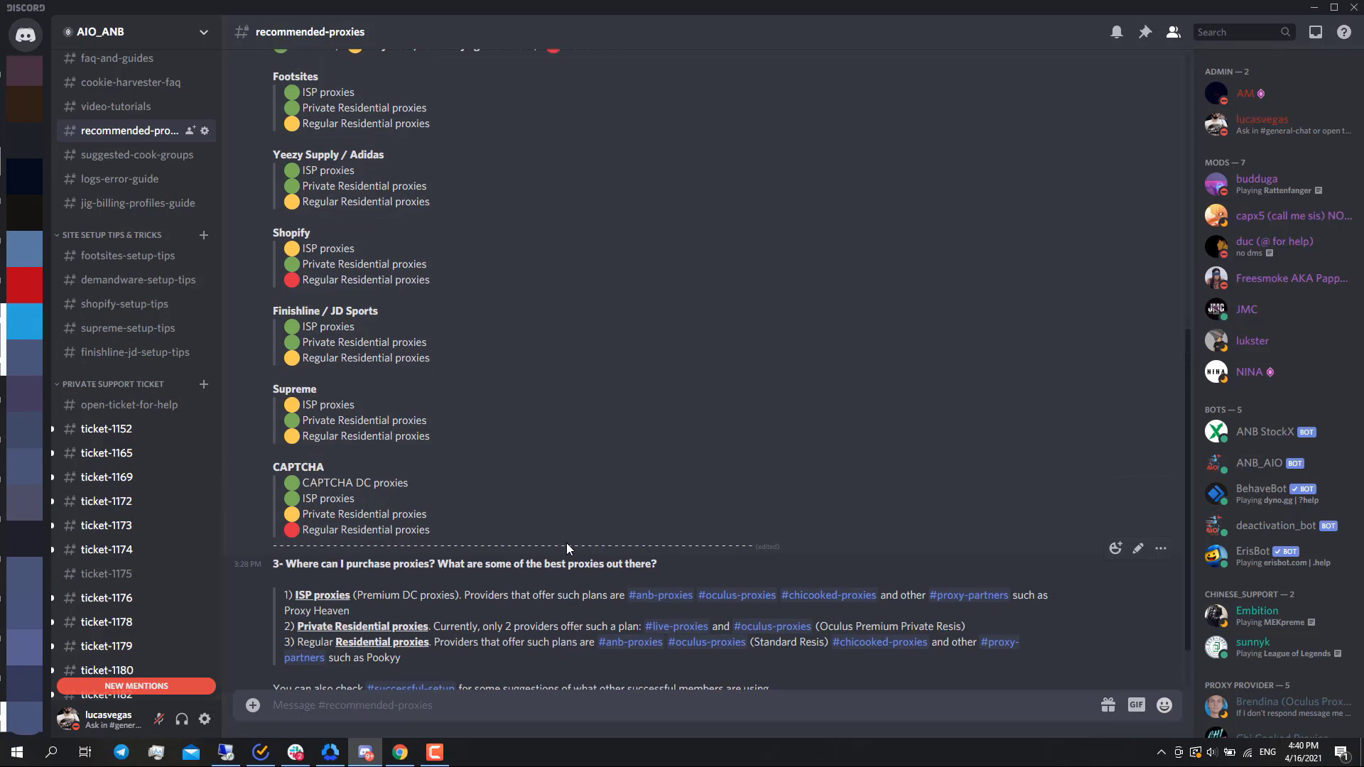
pyautogui.scroll(10, 566, 544)
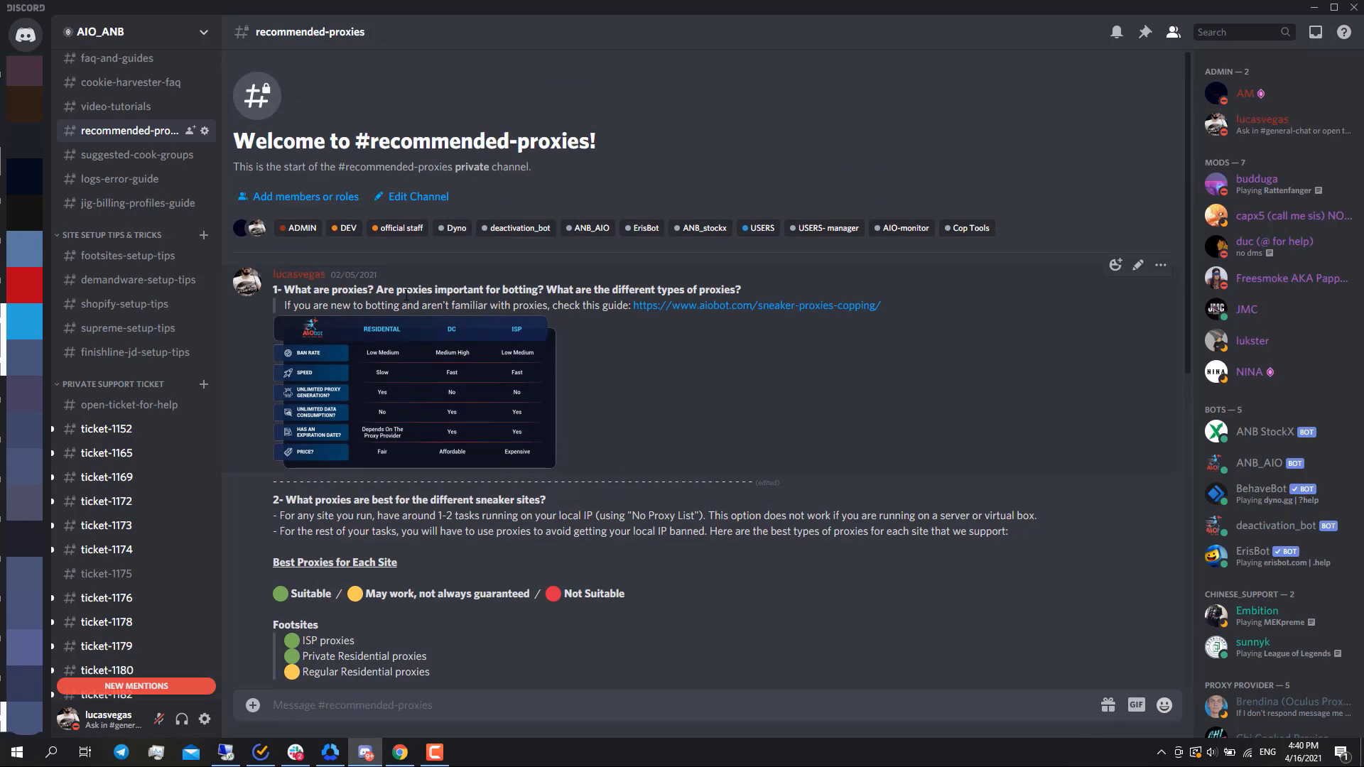
pyautogui.scroll(-7, 743, 427)
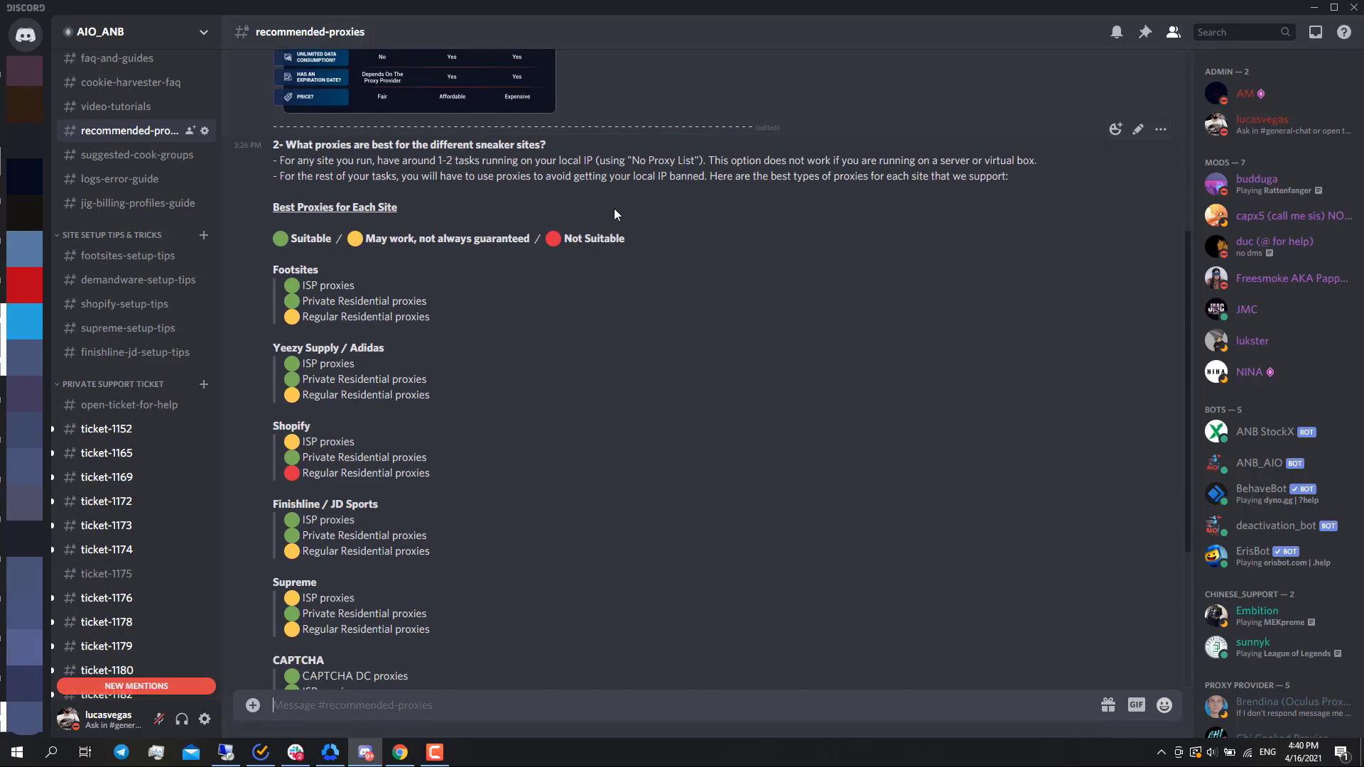
pyautogui.scroll(-3, 540, 199)
pyautogui.scroll(3, 469, 202)
pyautogui.scroll(-3, 490, 364)
pyautogui.scroll(-2, 511, 432)
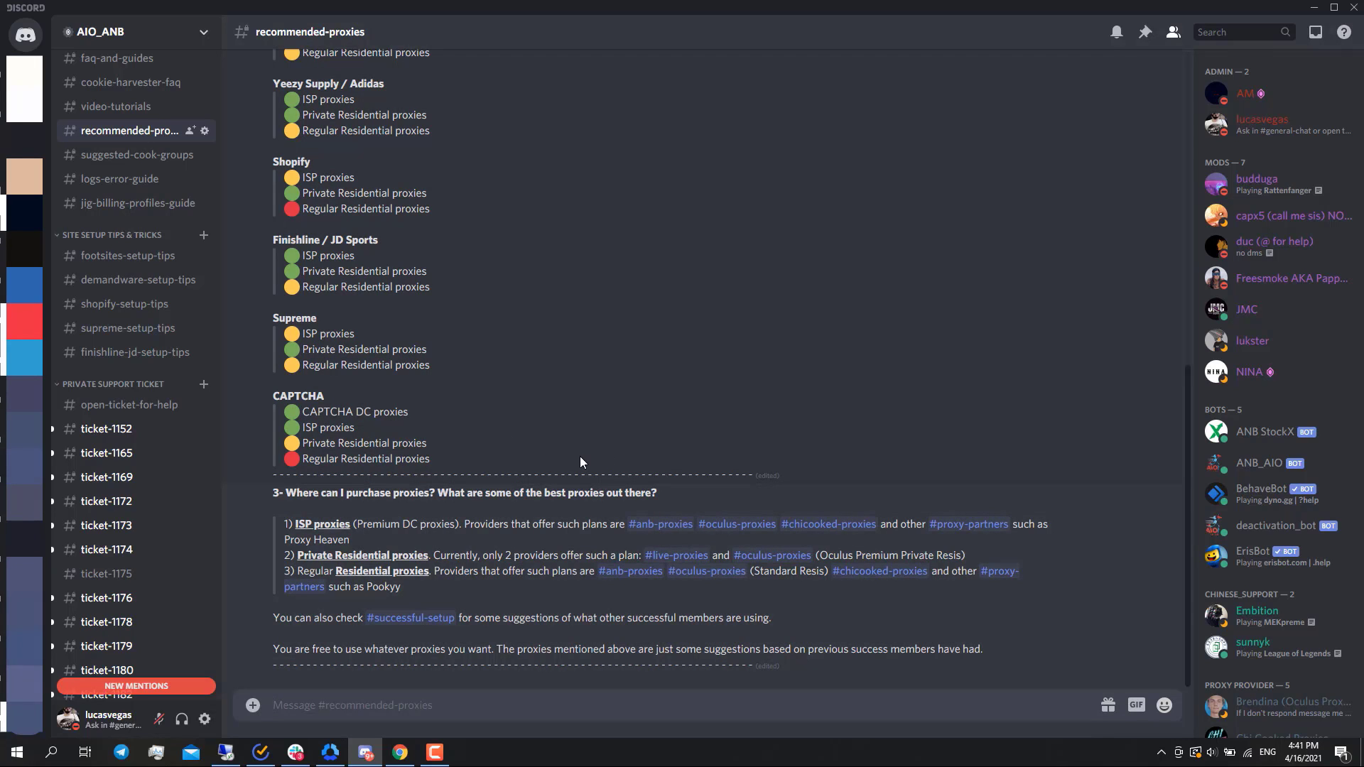
# - Read the sizing advice and Footsites tips in the jordan-1-high-hyper-royal channel
pyautogui.scroll(5, 158, 347)
pyautogui.scroll(2, 158, 347)
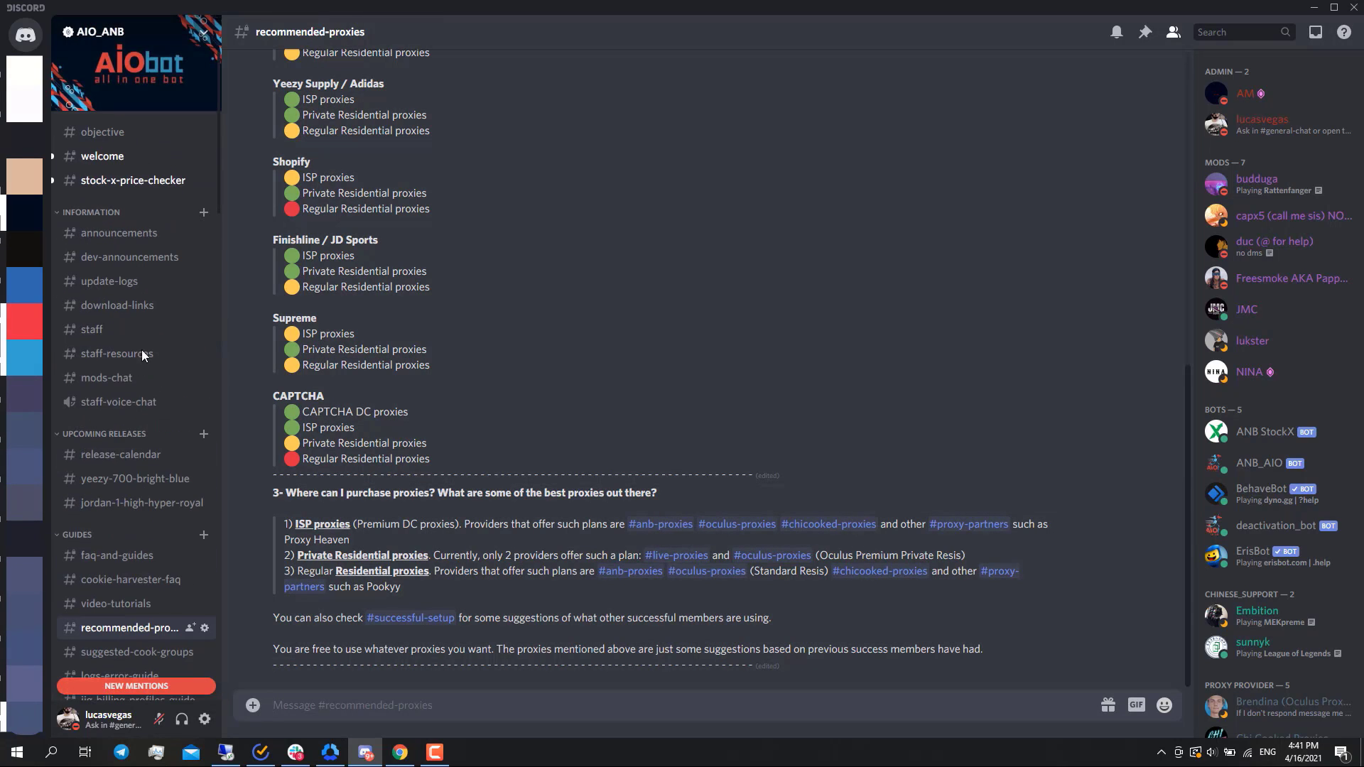
pyautogui.click(126, 503)
pyautogui.scroll(4, 560, 432)
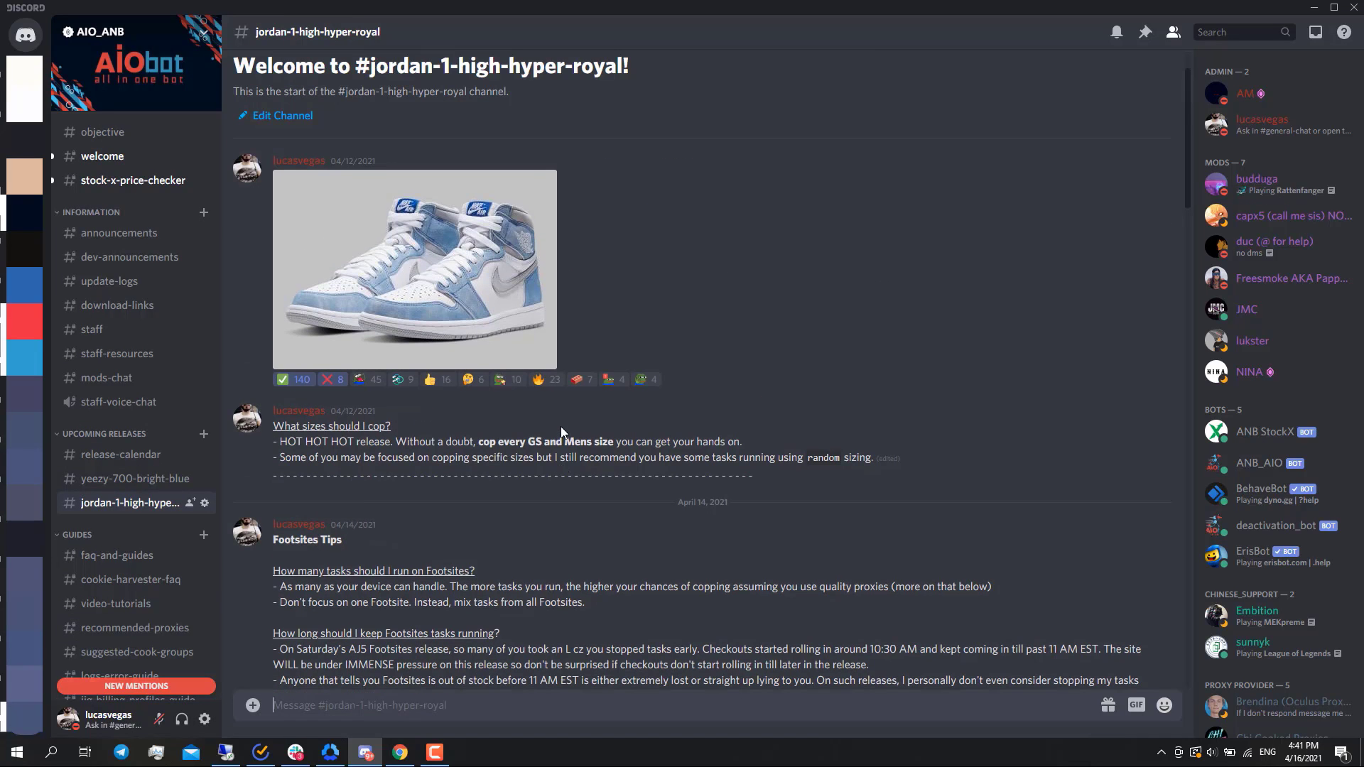
pyautogui.scroll(-3, 561, 433)
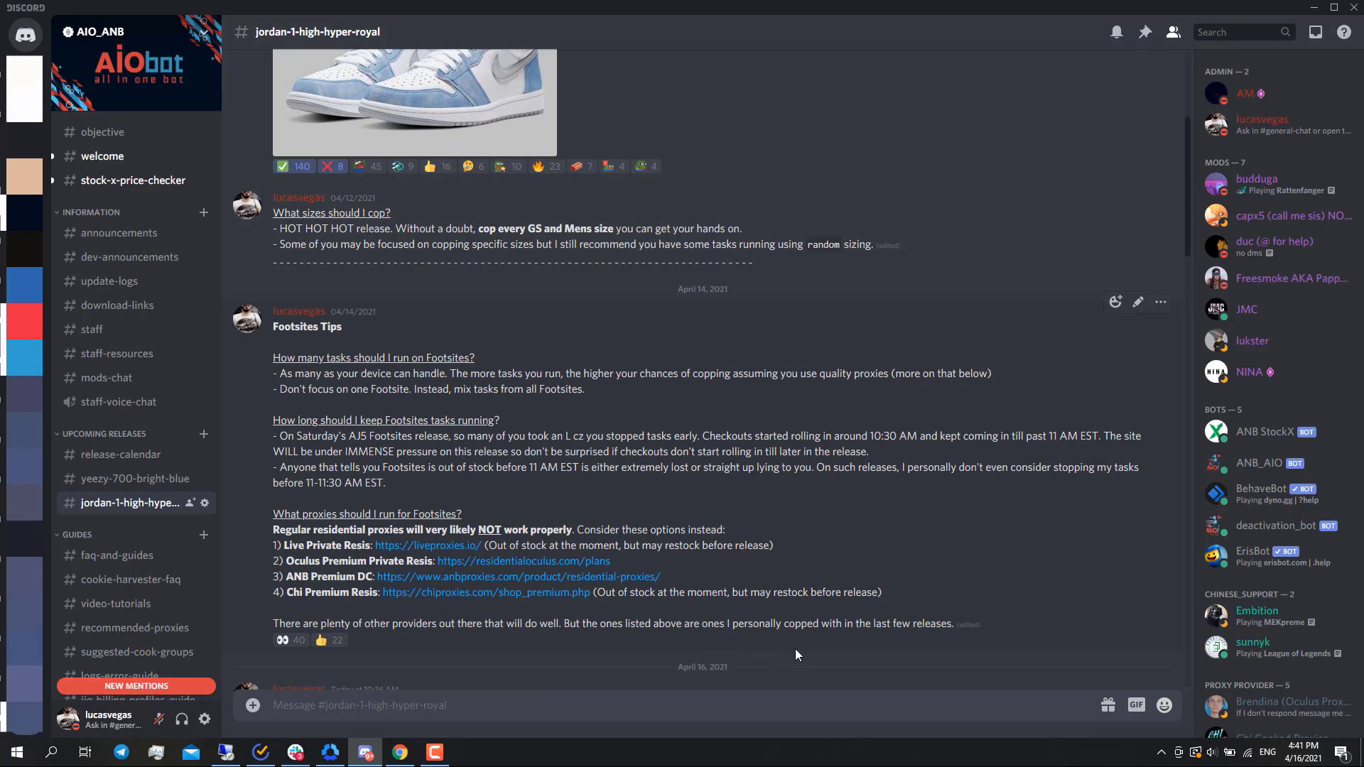
pyautogui.click(1313, 13)
# - Look over the video-tutorials channel's setup links and return to AIO Bot
pyautogui.scroll(-4, 148, 422)
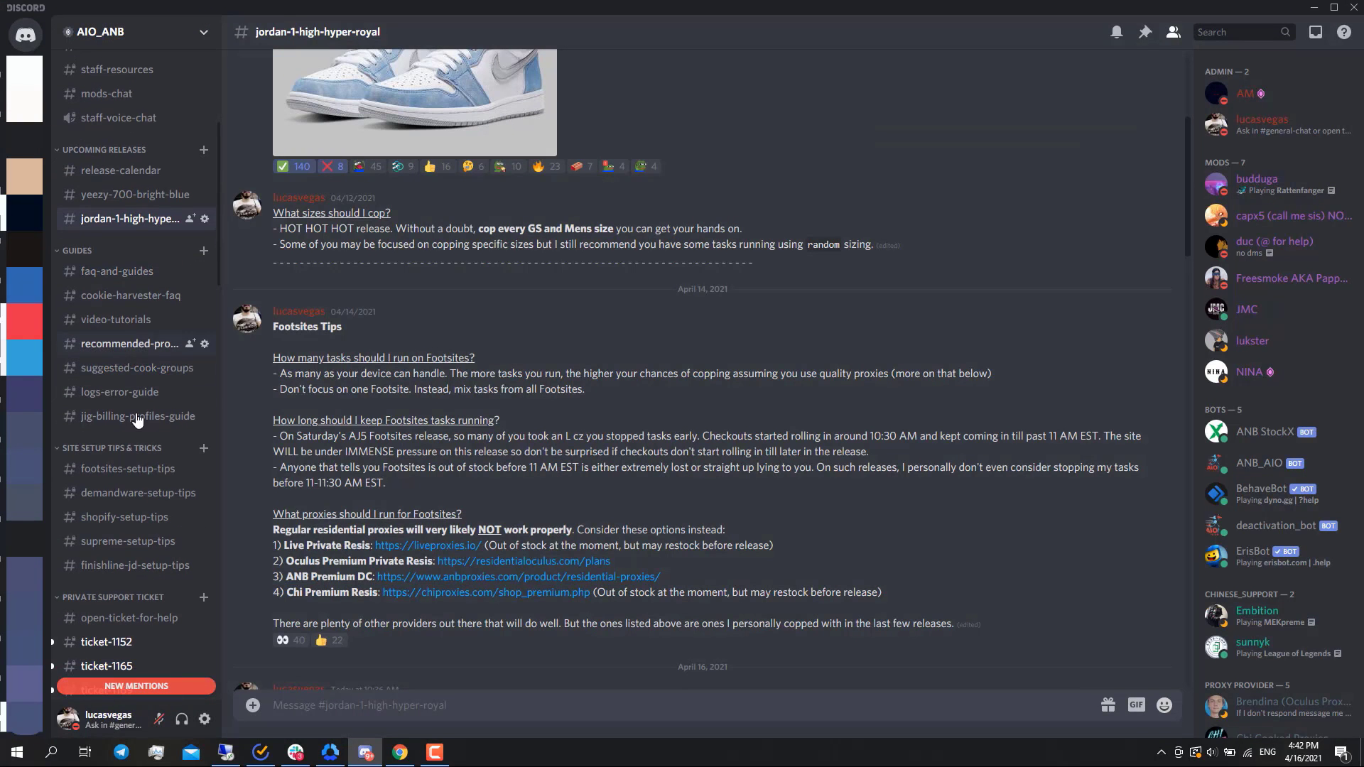
pyautogui.click(130, 321)
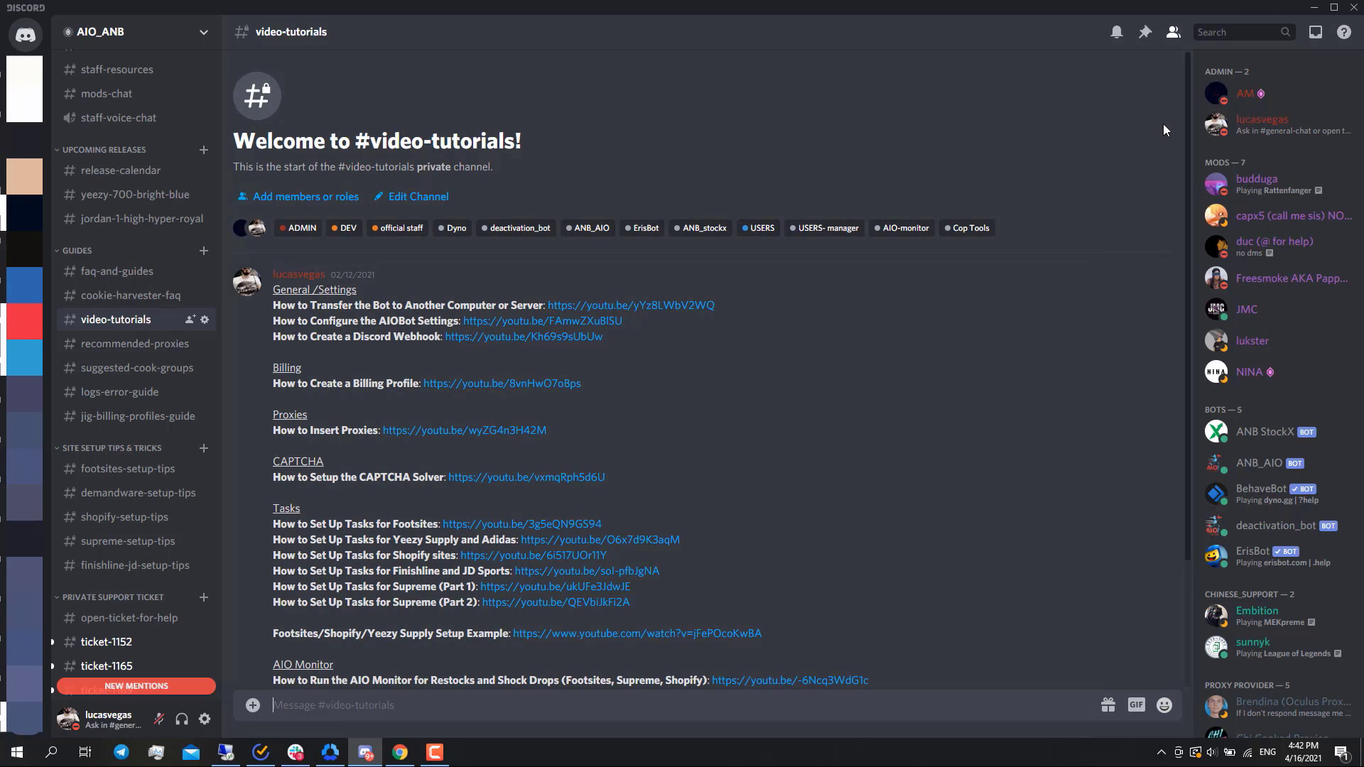
pyautogui.click(1314, 8)
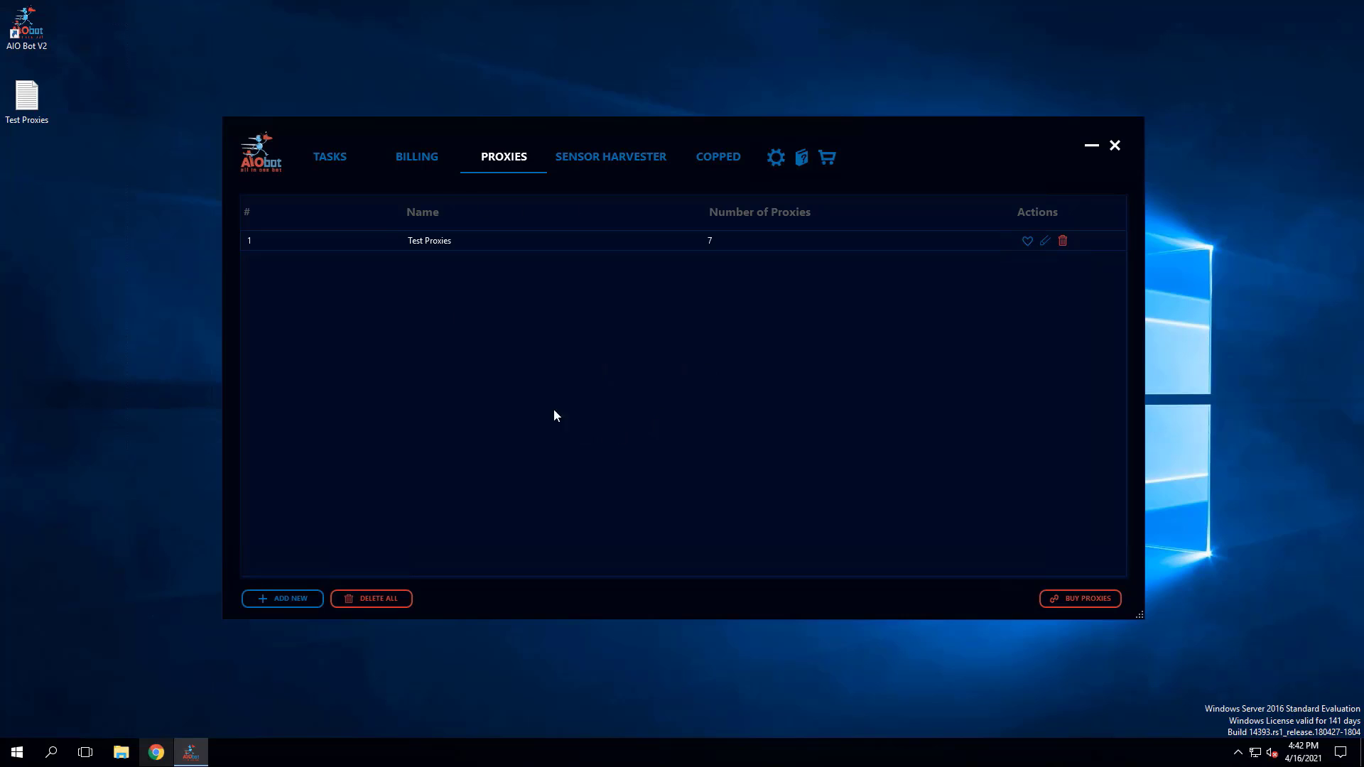
# - Start a new task for Footsites
pyautogui.click(337, 168)
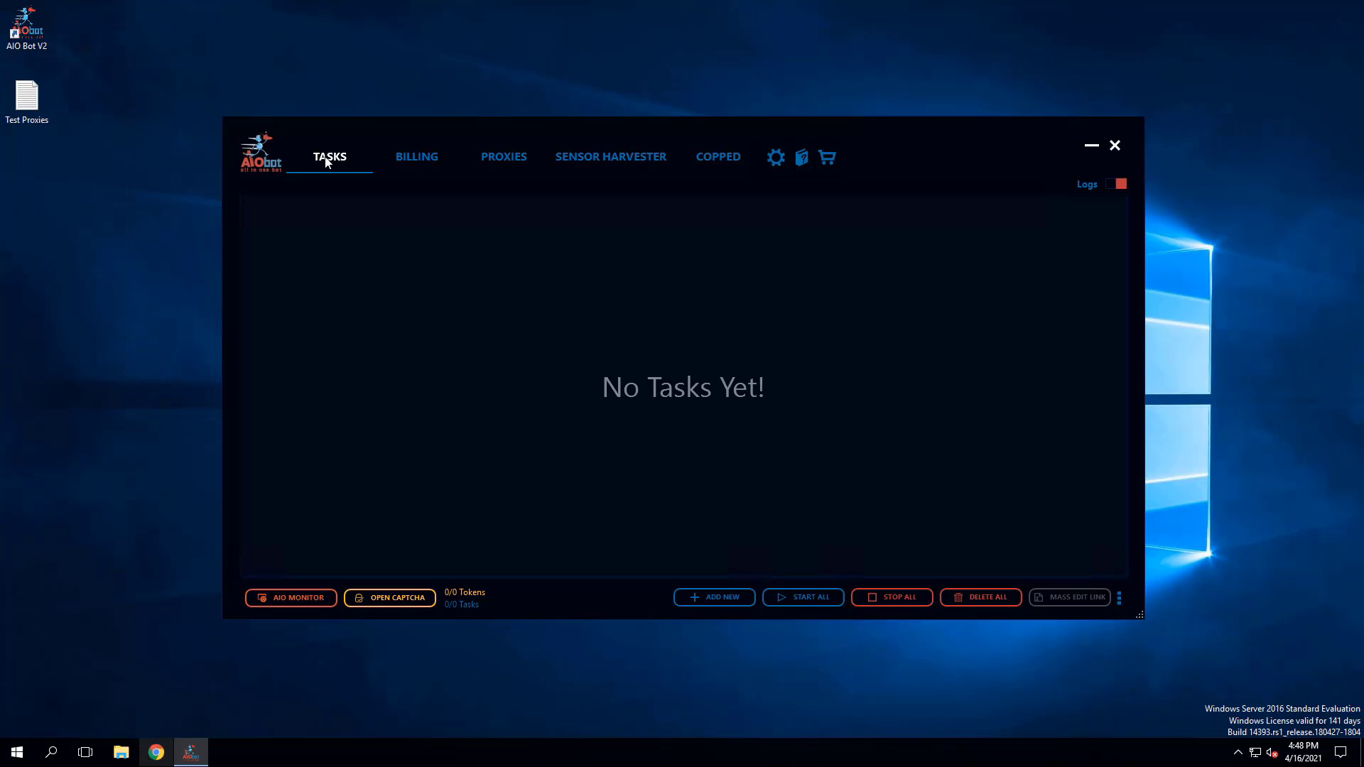
pyautogui.click(709, 602)
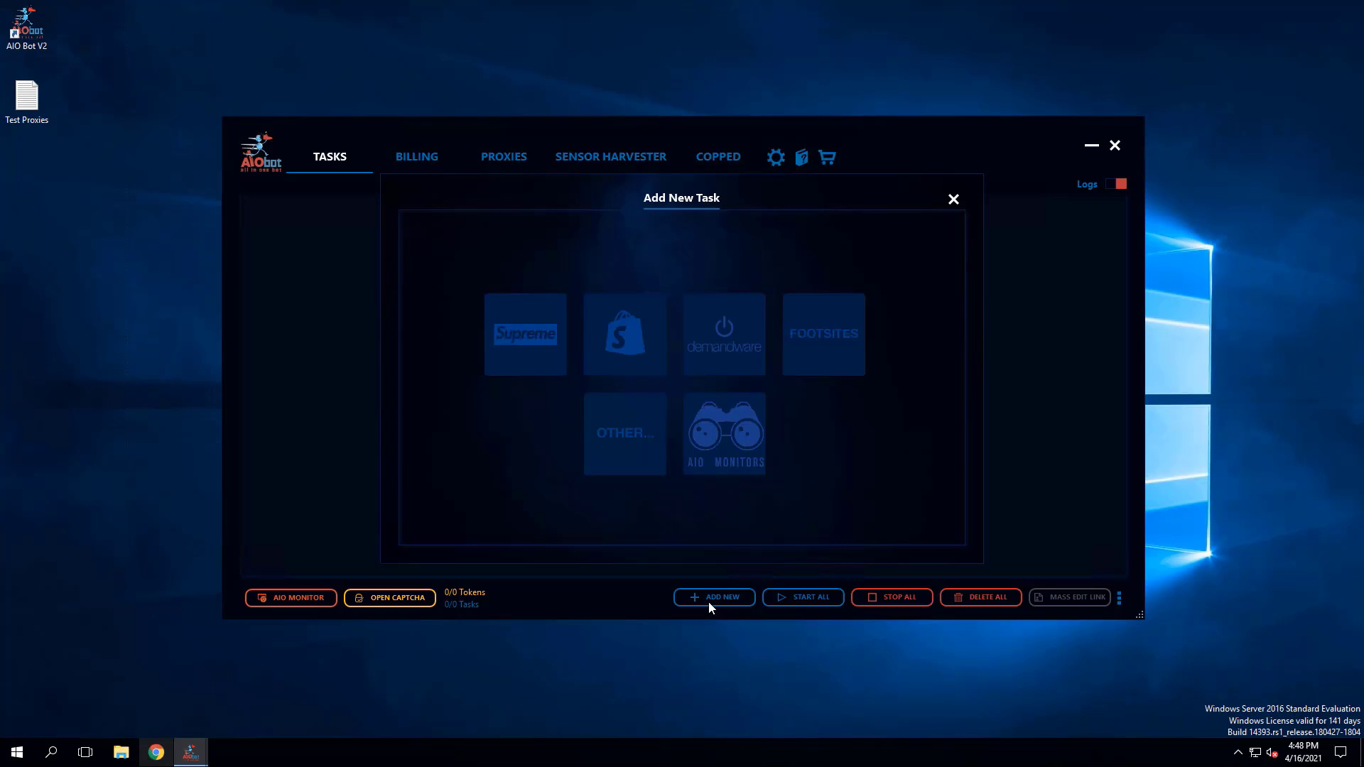
pyautogui.click(818, 359)
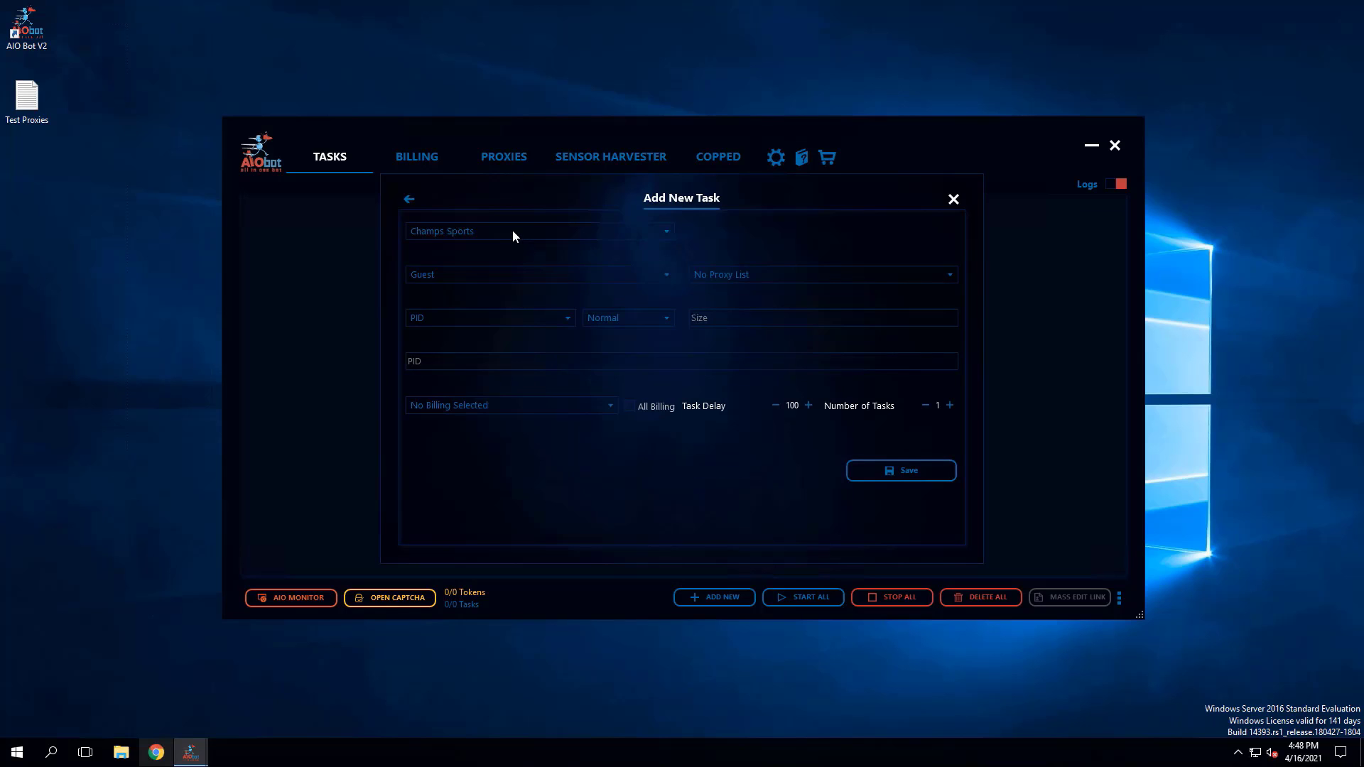
# - Look through the supported stores in the new task's site list, including the Footlocker country sites
pyautogui.click(513, 230)
pyautogui.scroll(-3, 488, 295)
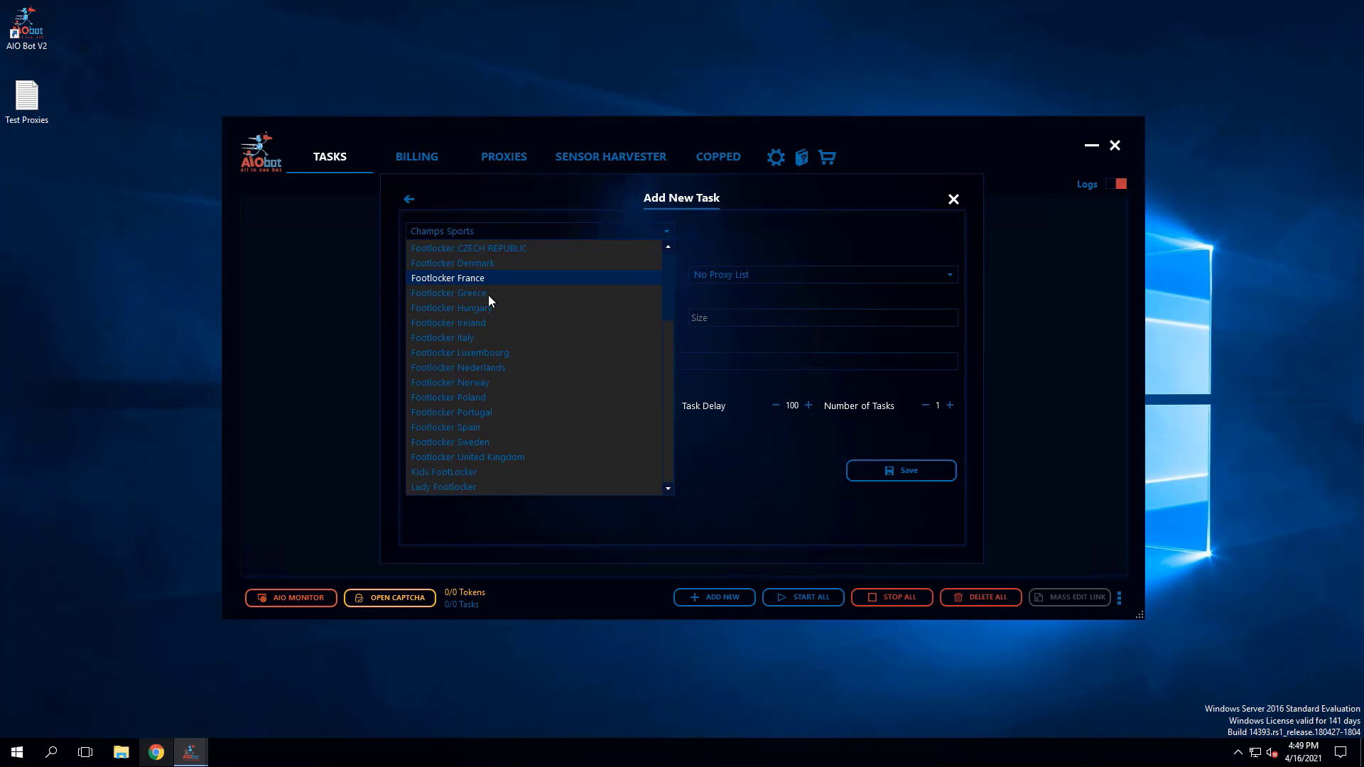
pyautogui.scroll(3, 502, 355)
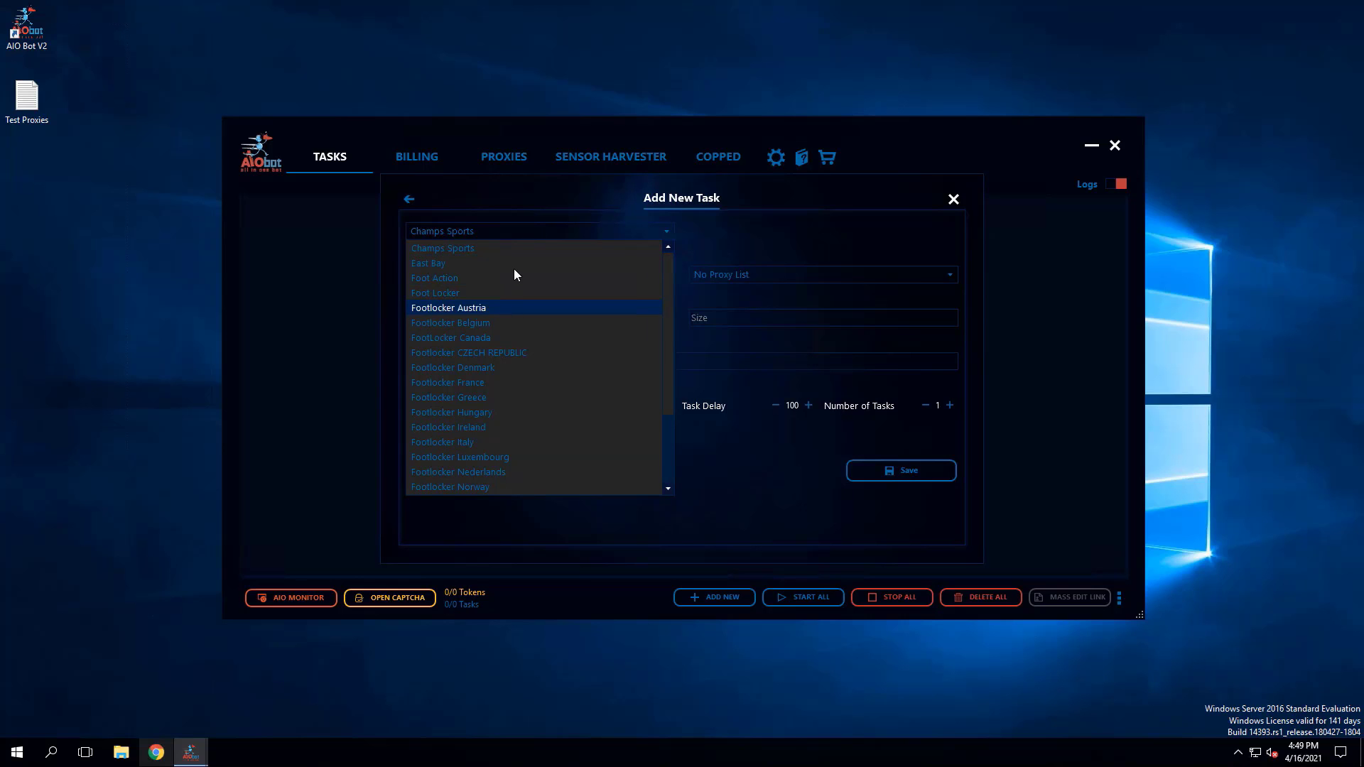
pyautogui.click(500, 207)
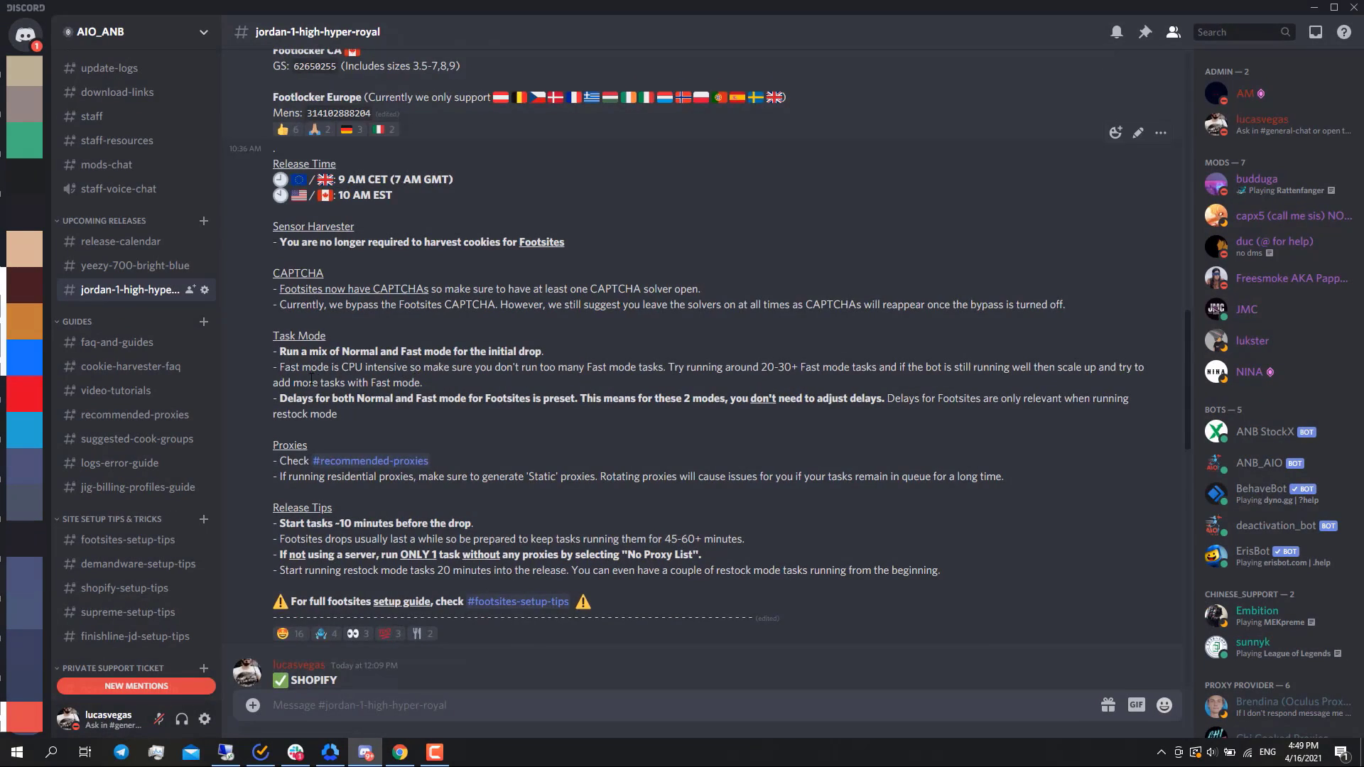
# - In Discord's jordan-1-high-hyper-royal channel, copy the Footlocker Mens product ID 55088402 and return to the task form
pyautogui.scroll(4, 639, 355)
pyautogui.scroll(3, 409, 347)
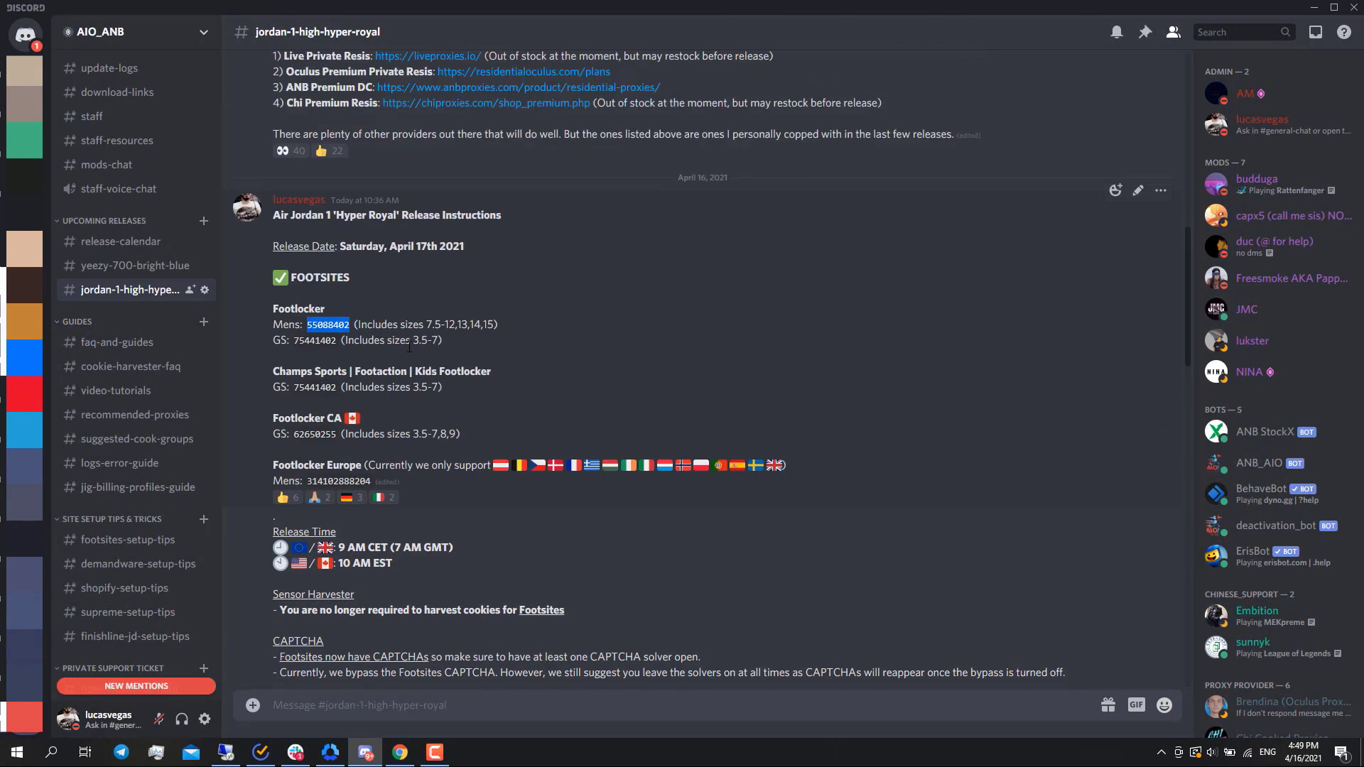
pyautogui.scroll(-3, 408, 347)
pyautogui.click(390, 258)
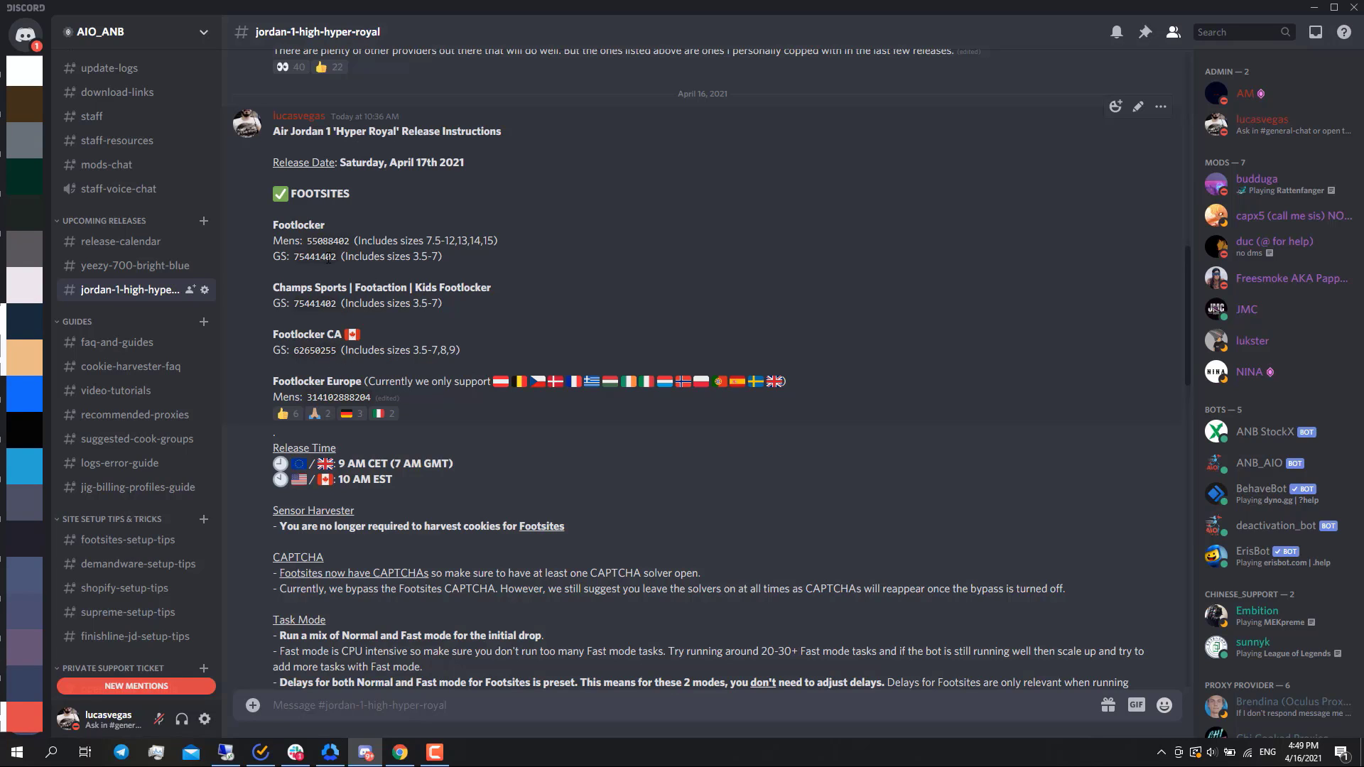
pyautogui.moveTo(310, 240); pyautogui.dragTo(350, 241)
pyautogui.hotkey('ctrl', 'c')
pyautogui.click(1314, 7)
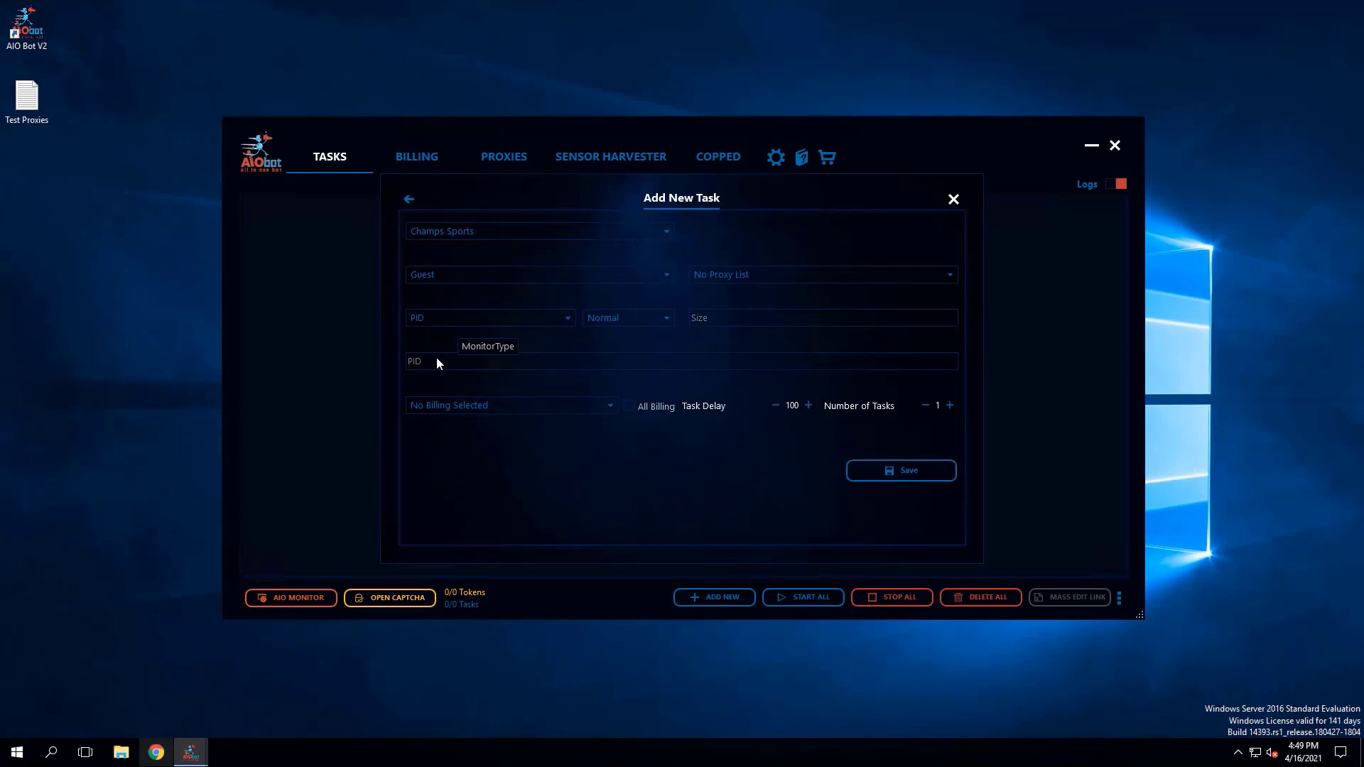
# - Set the new task's site to Foot Locker and enter 55088402 as the product ID
pyautogui.click(459, 232)
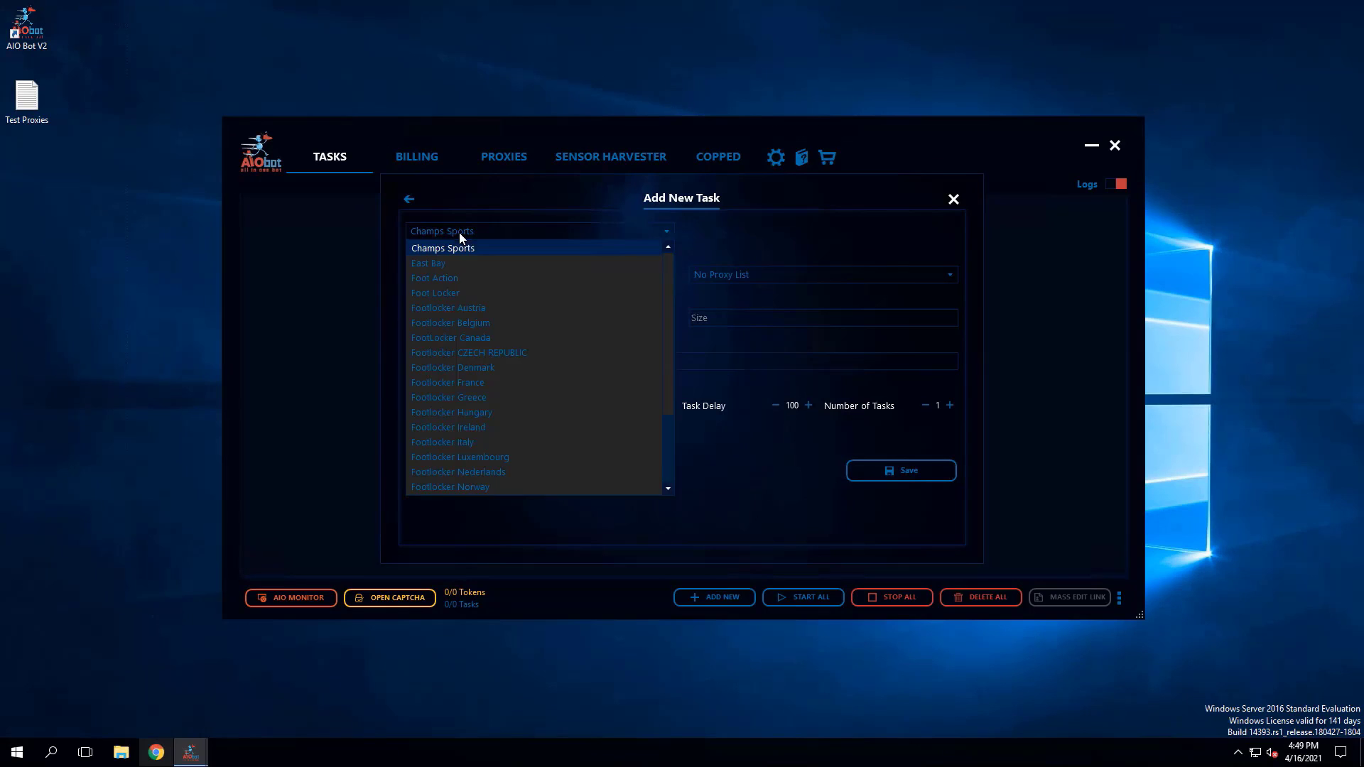
pyautogui.click(463, 294)
pyautogui.click(441, 362)
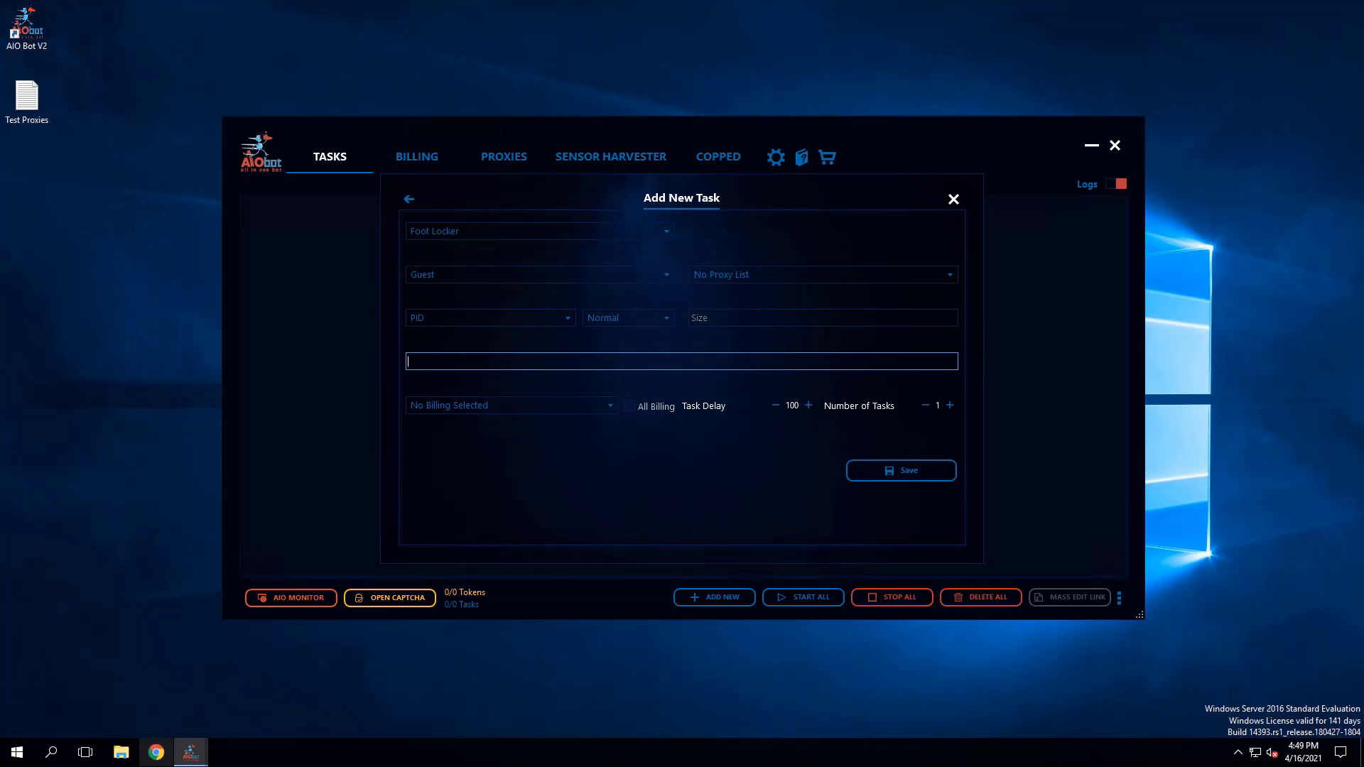
pyautogui.hotkey('ctrl', 'v')
# - Assign the Test Proxies list to the task and choose the Normal task mode
pyautogui.click(753, 274)
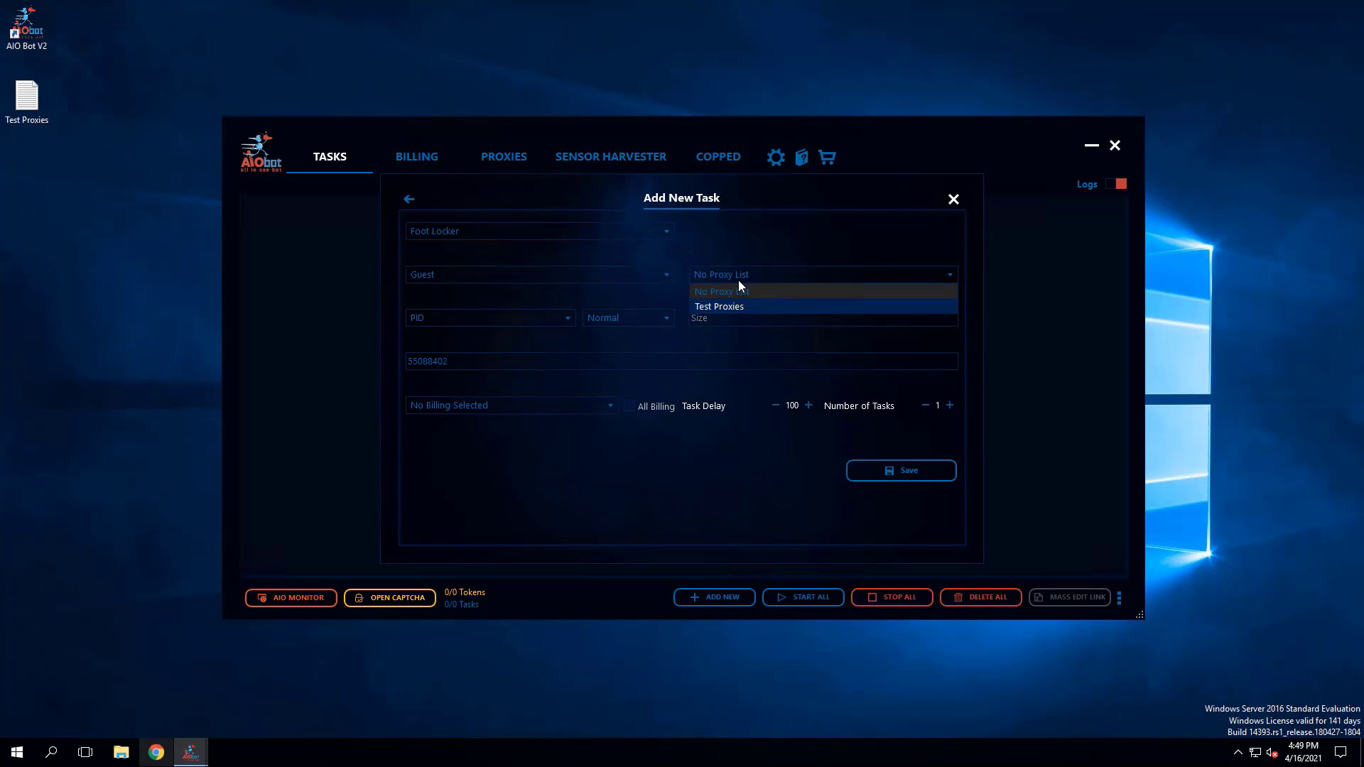
pyautogui.click(738, 307)
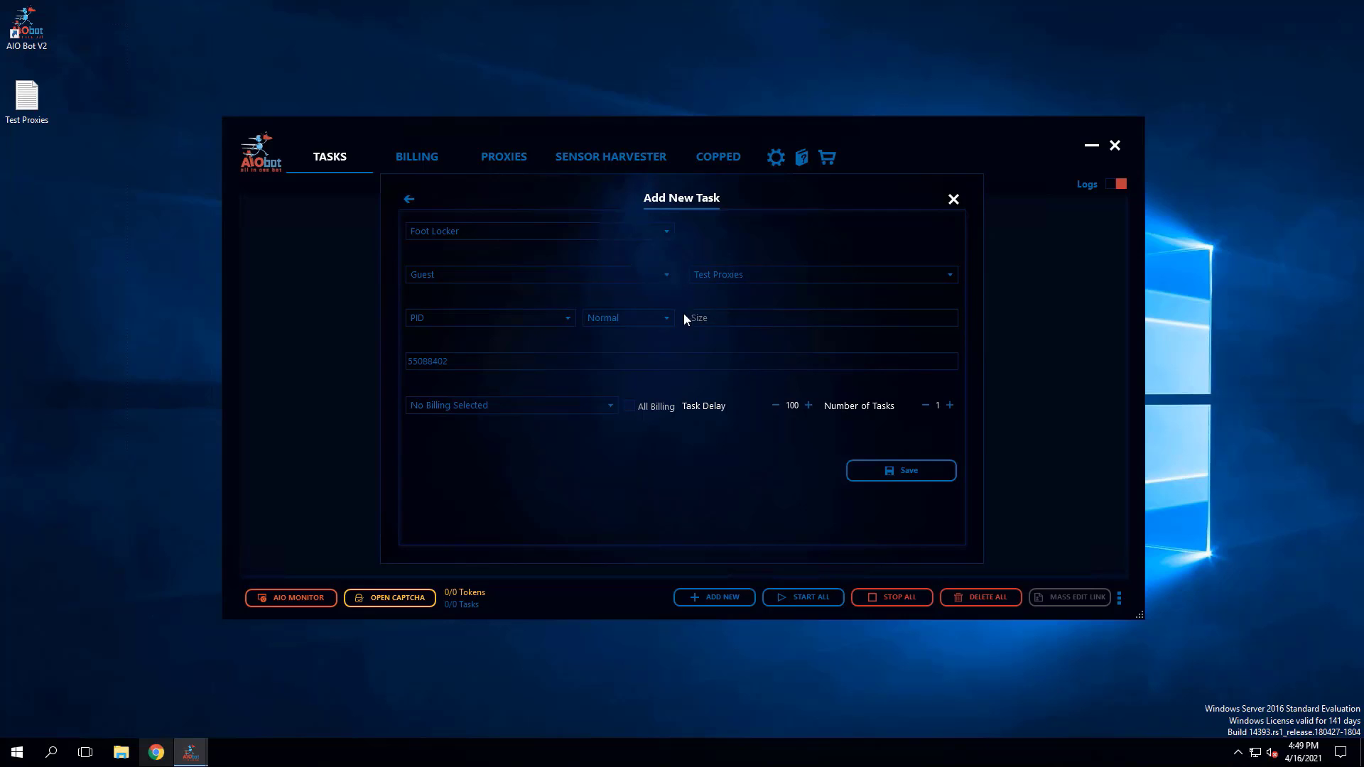
pyautogui.click(635, 319)
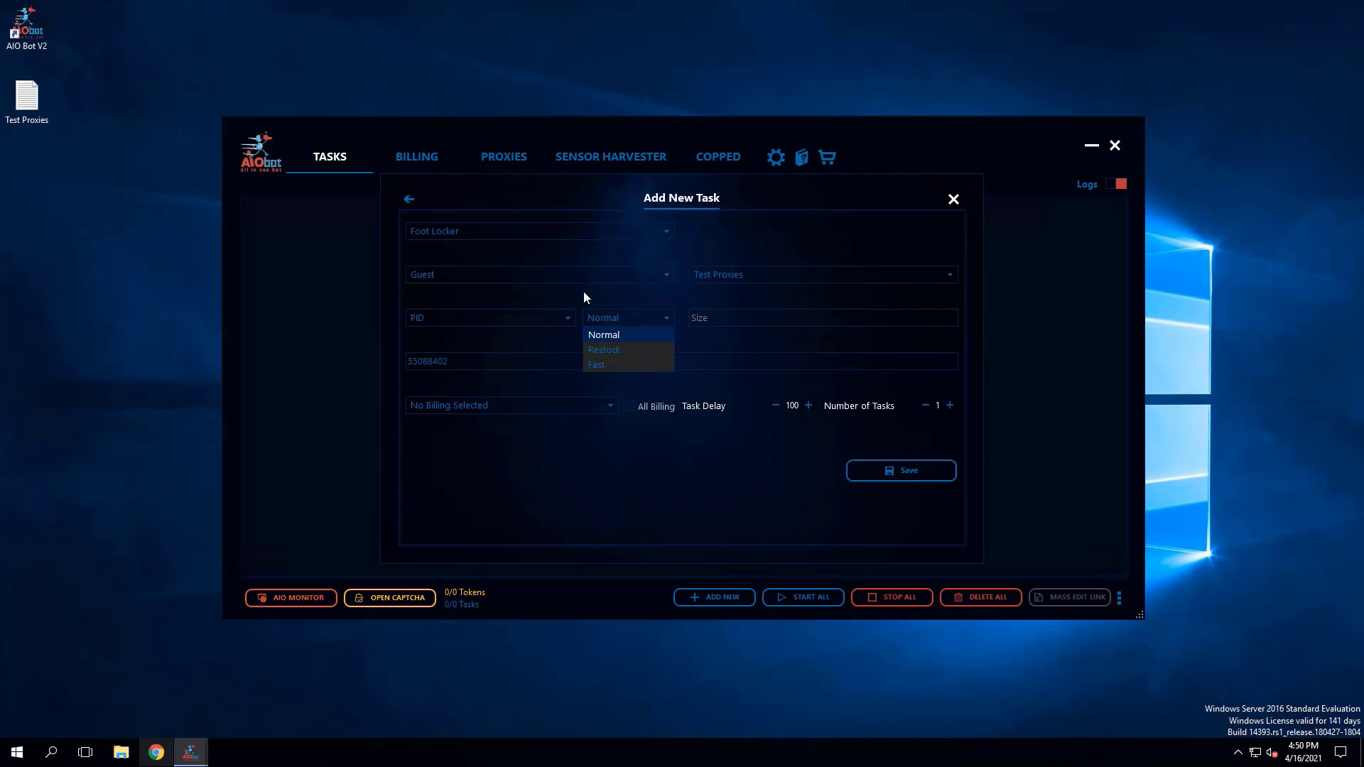
pyautogui.click(619, 337)
# - Check the Footlocker sizes in Discord's release instructions, and try 10.5, random and 8&8.5&9 as the task's size
pyautogui.click(710, 318)
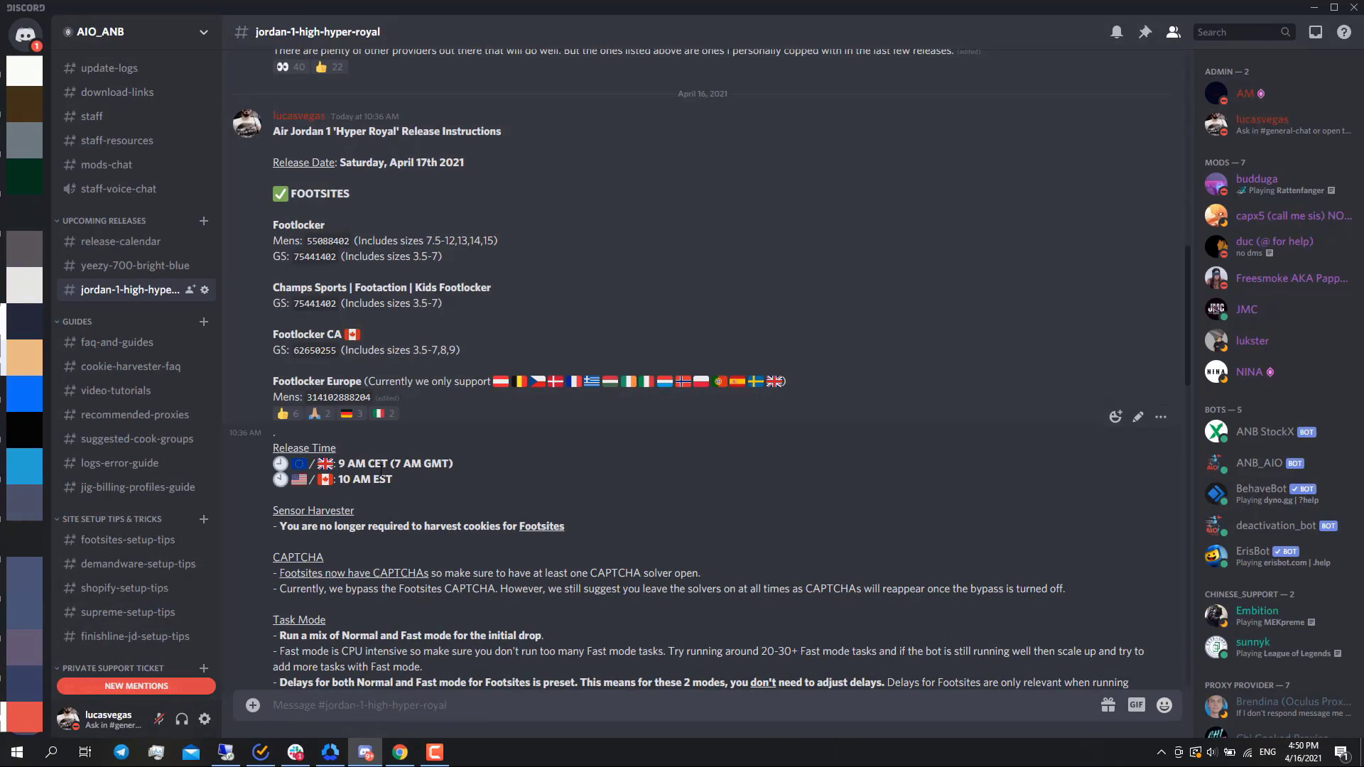
pyautogui.scroll(1, 381, 471)
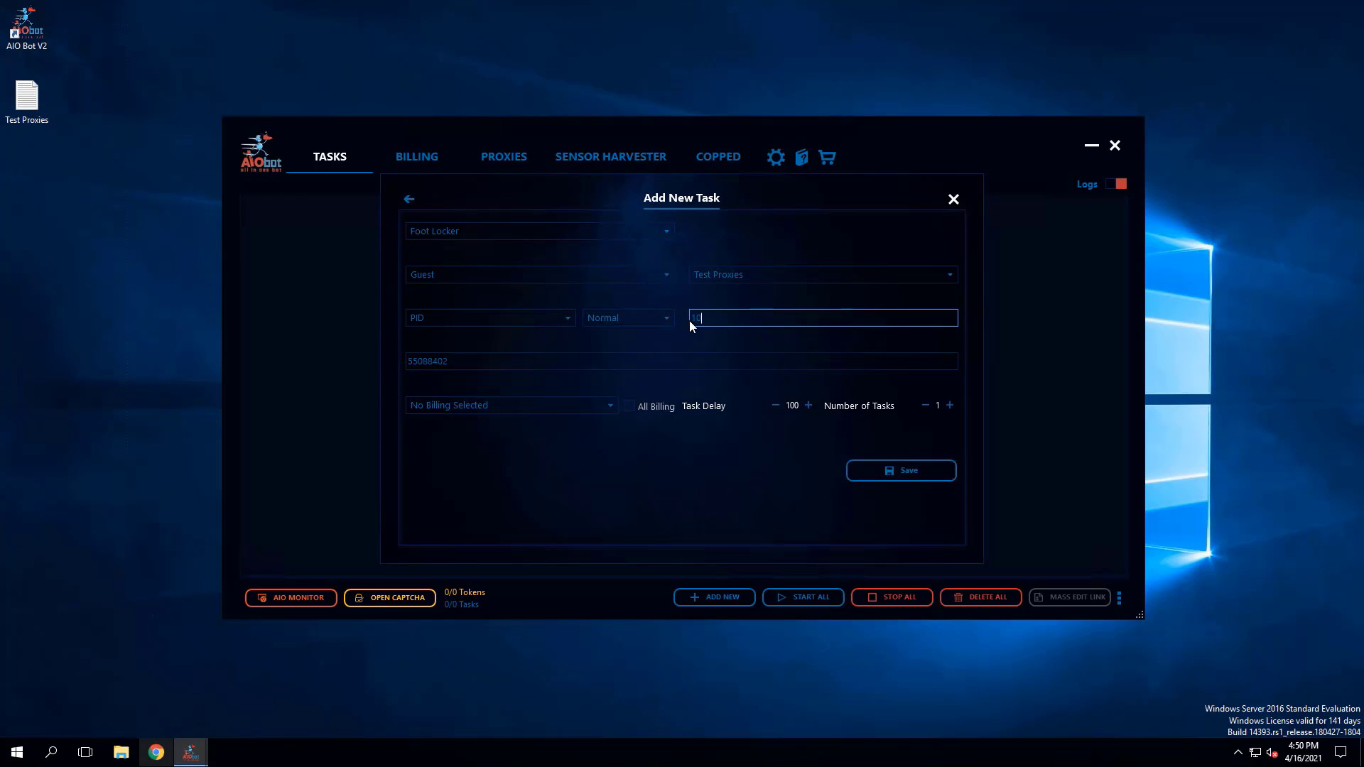
pyautogui.write('10.5')
pyautogui.hotkey('ctrl', 'a')
pyautogui.press('BackSpace')
pyautogui.write('random')
pyautogui.write('8')
pyautogui.write('&8.5')
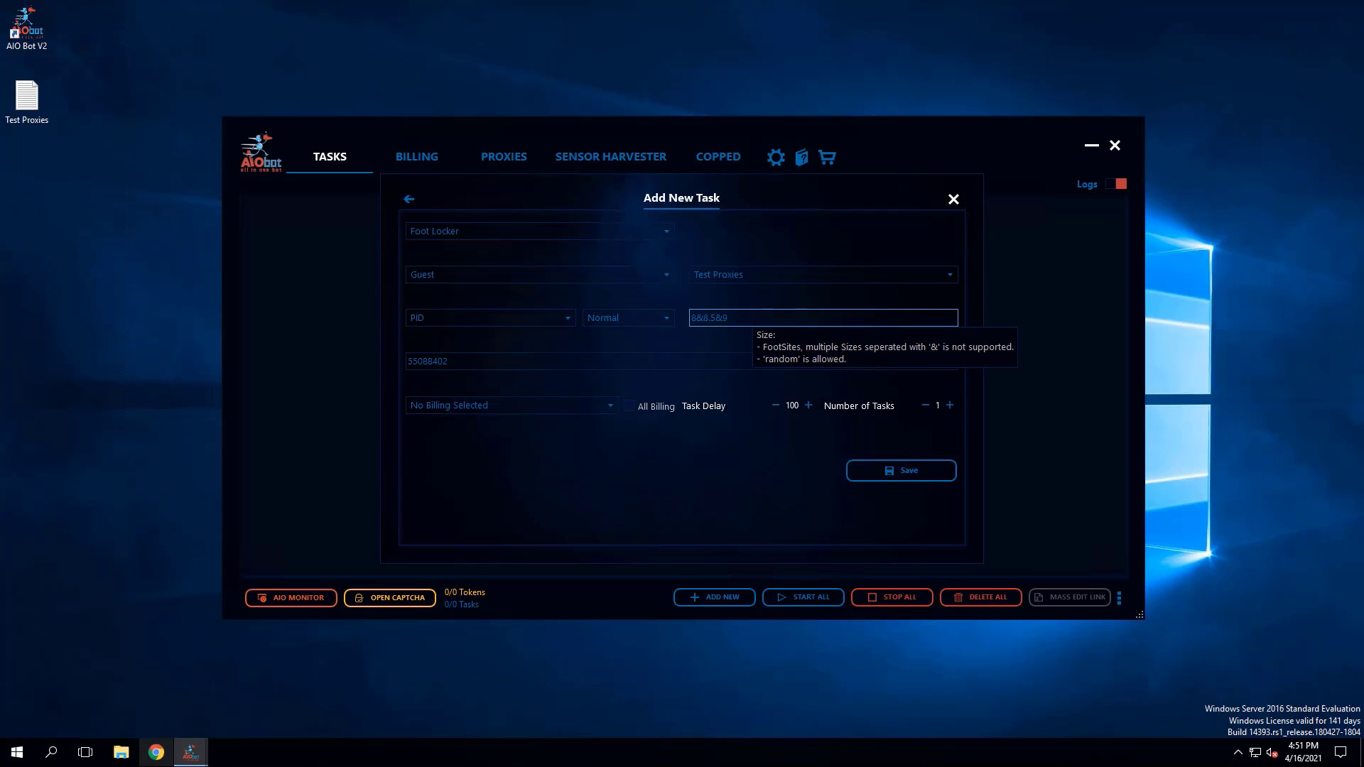
pyautogui.press('BackSpace')
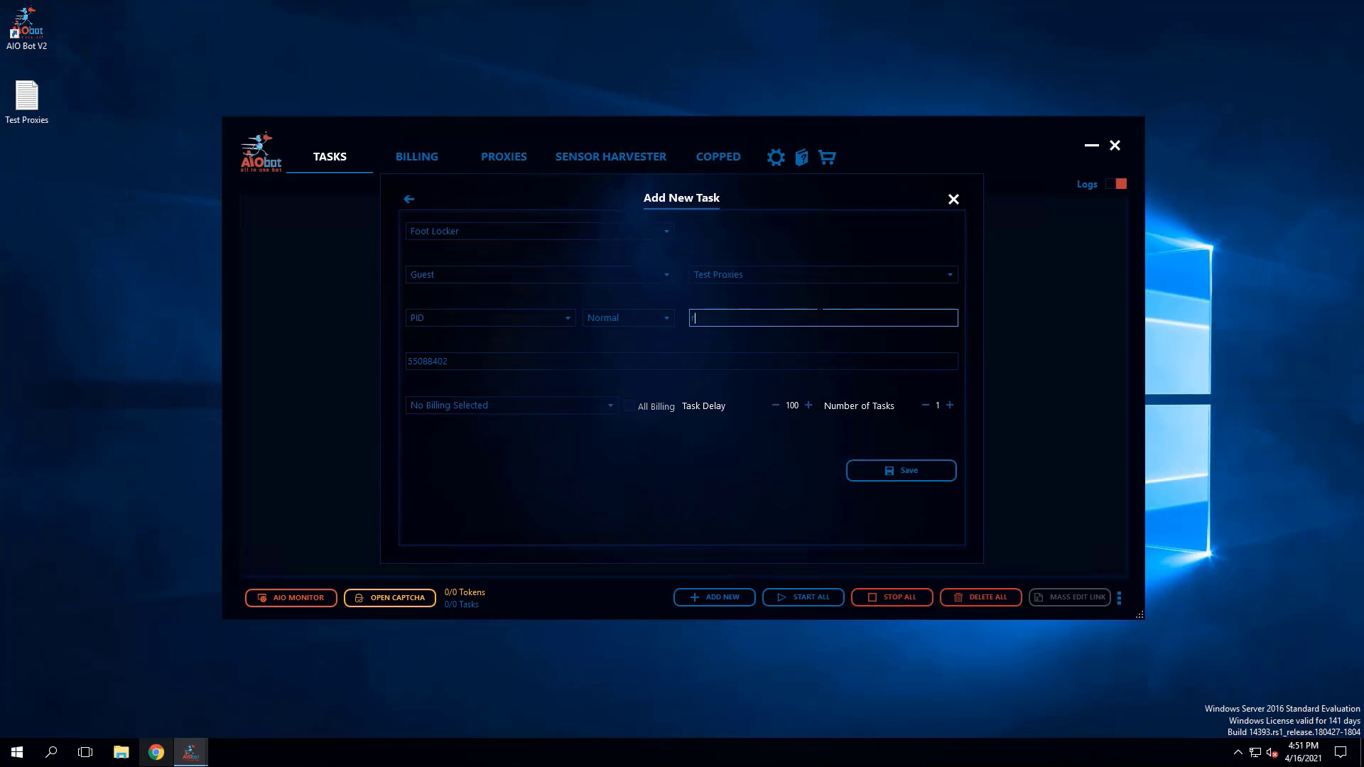
# - Set the task's size to random and select Test Profile as its billing profile
pyautogui.write('random')
pyautogui.click(617, 403)
pyautogui.click(437, 442)
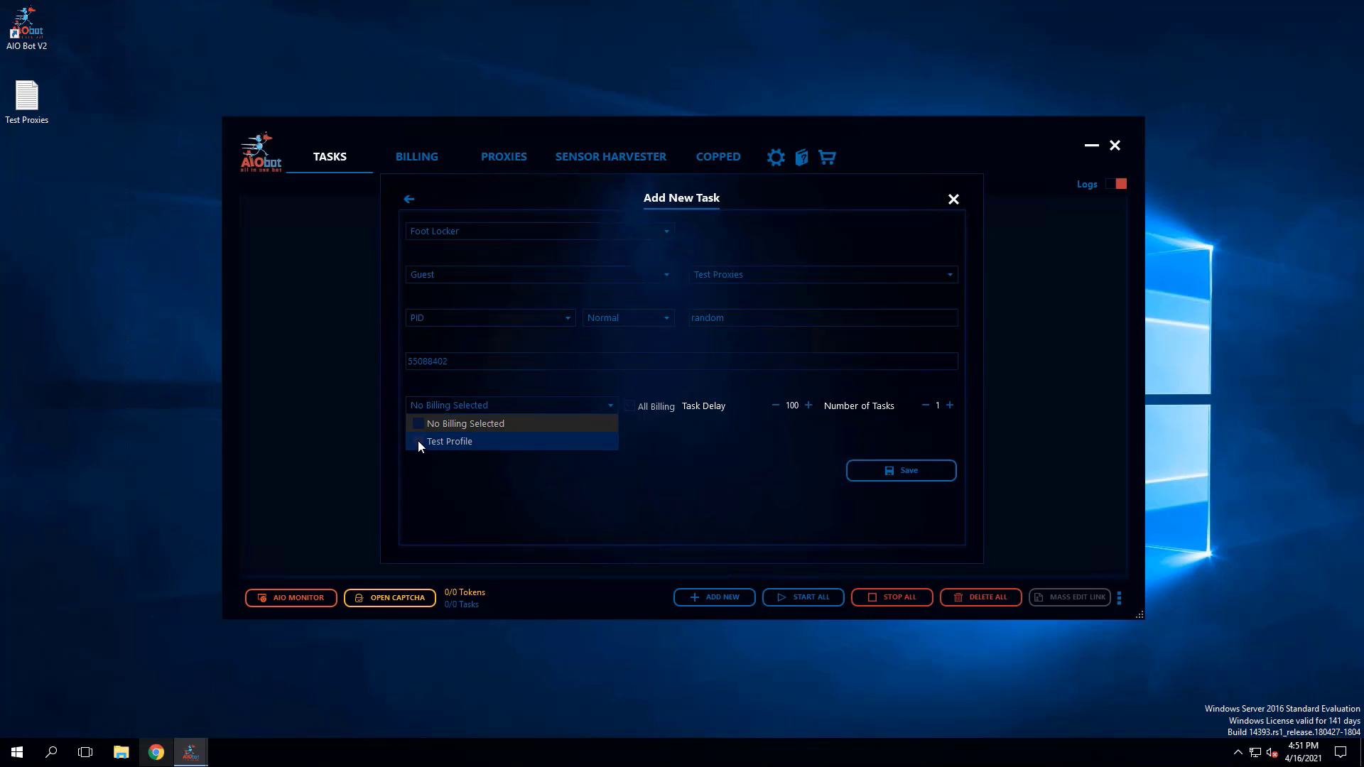
pyautogui.click(553, 484)
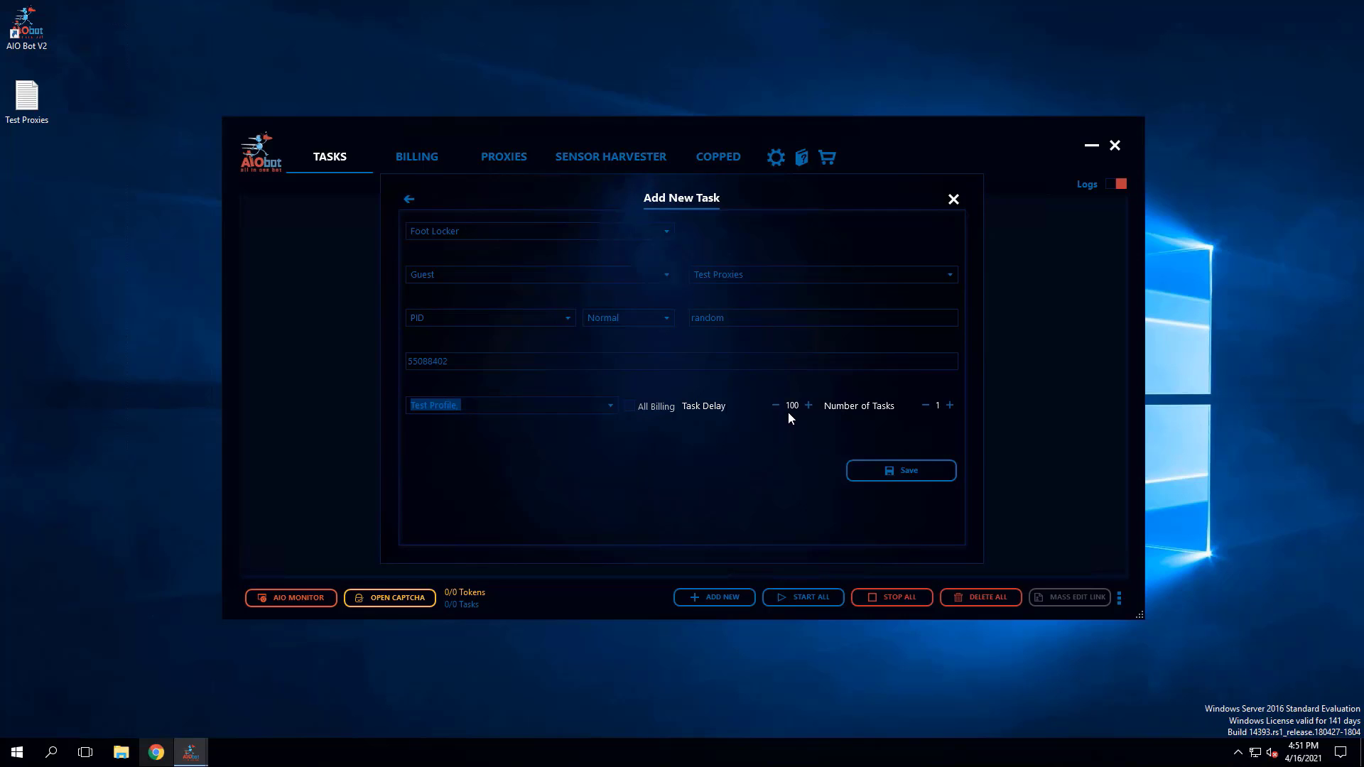
# - Look through the Normal, Restock and Fast task modes and examine the task delay setting
pyautogui.click(649, 324)
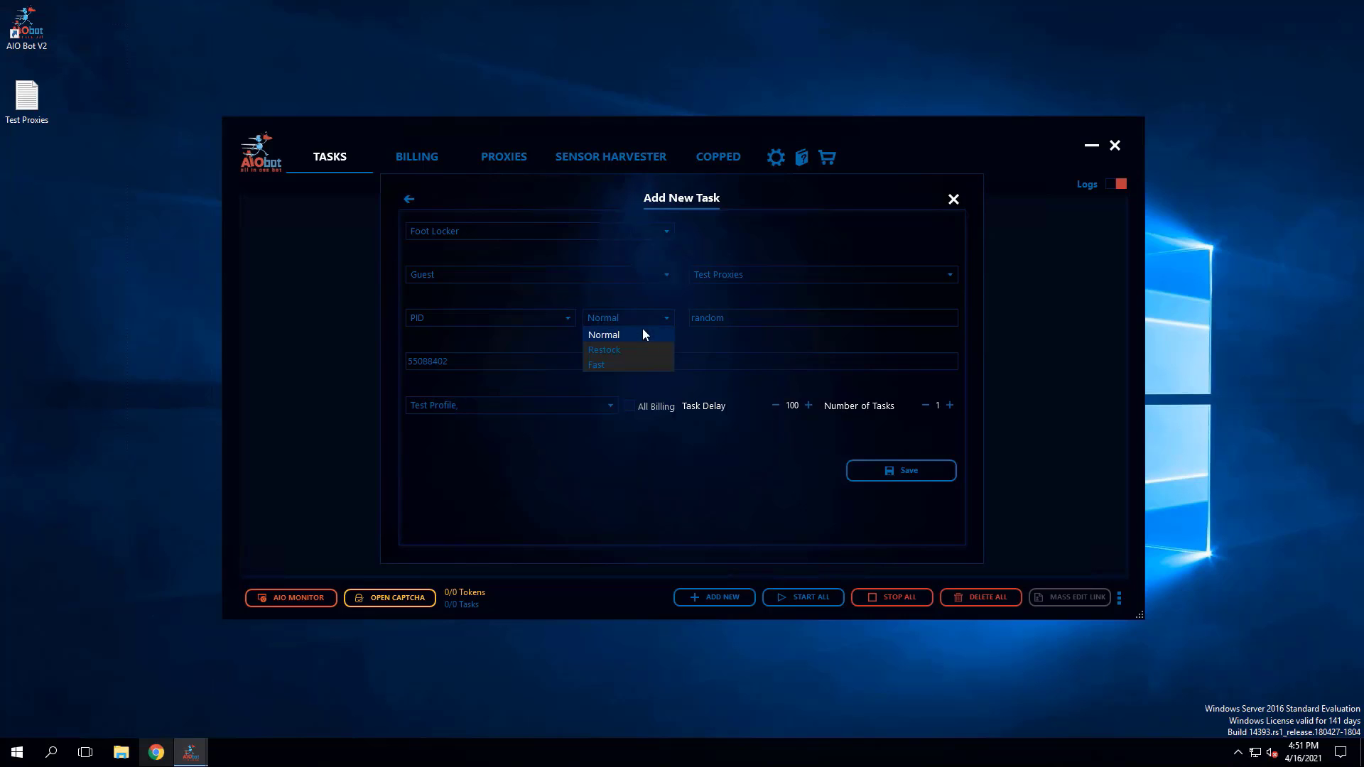
pyautogui.click(697, 447)
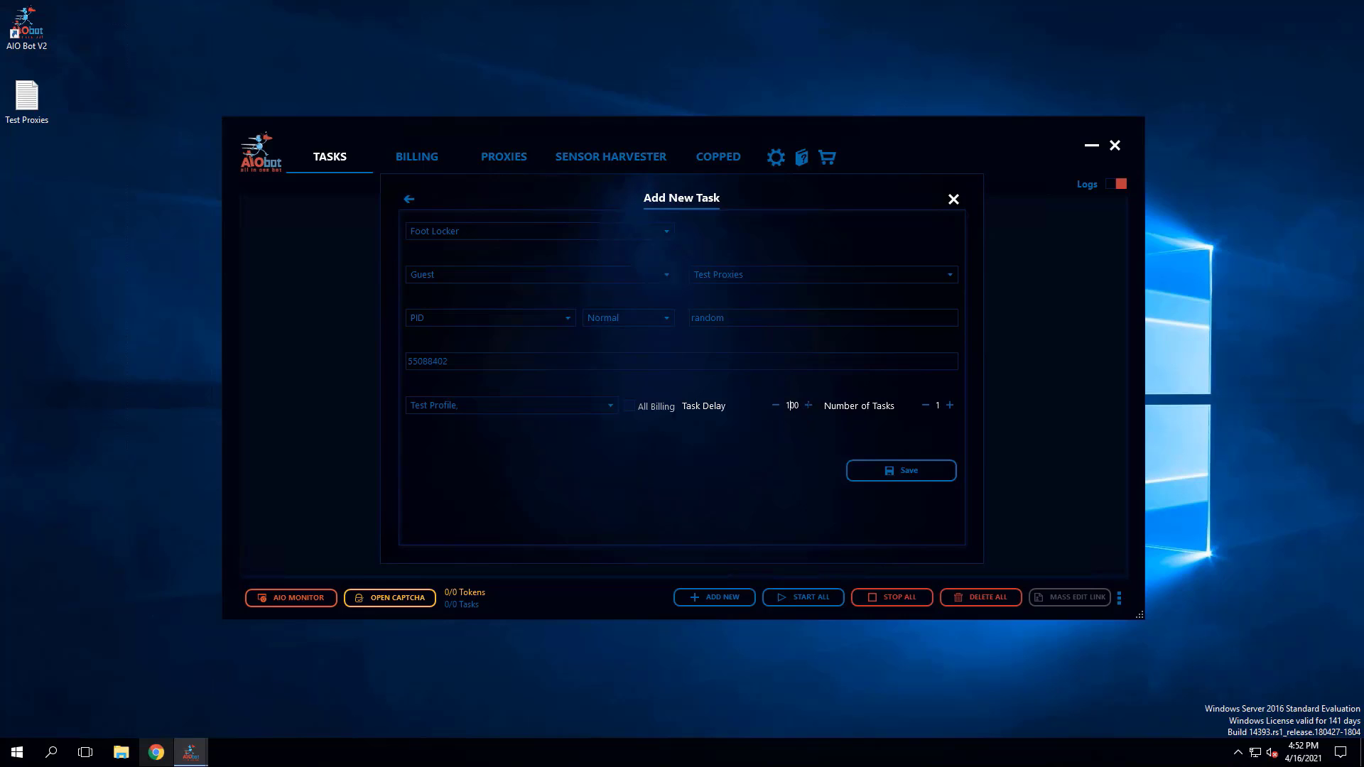
pyautogui.write('0')
pyautogui.press('BackSpace')
pyautogui.click(647, 325)
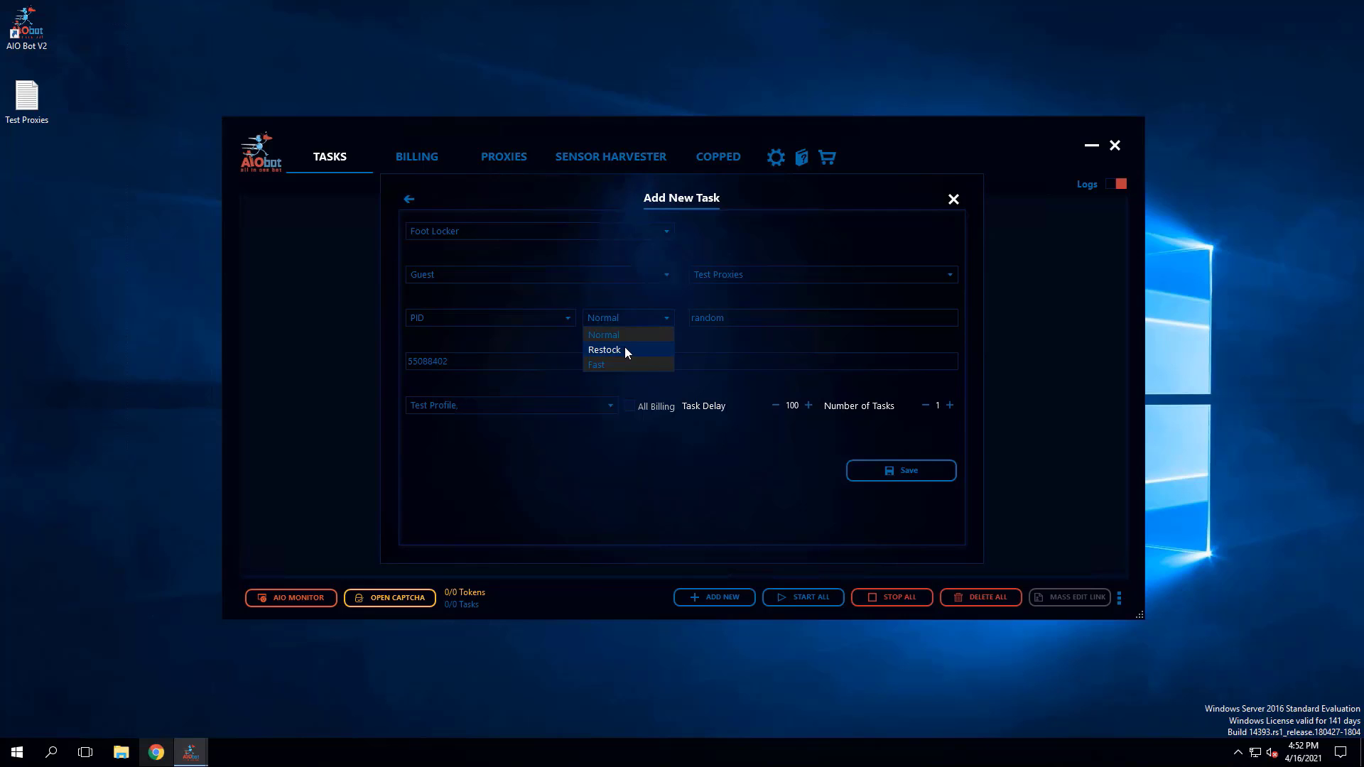
pyautogui.click(629, 301)
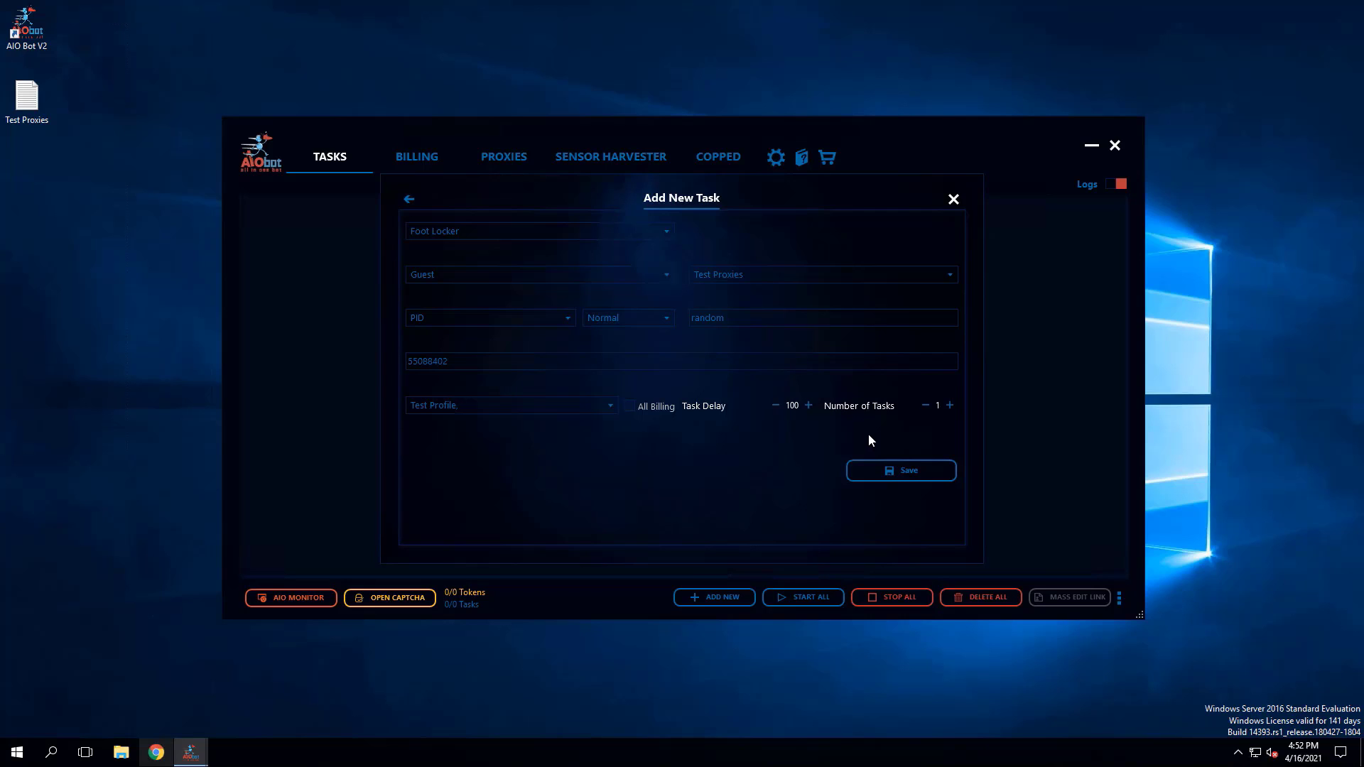
# - Set the number of tasks to 10 and save the Foot Locker tasks for product 55088402
pyautogui.click(950, 410)
pyautogui.click(949, 410)
pyautogui.click(950, 410)
pyautogui.click(950, 410)
pyautogui.click(949, 410)
pyautogui.click(950, 410)
pyautogui.click(950, 410)
pyautogui.click(951, 410)
pyautogui.click(911, 473)
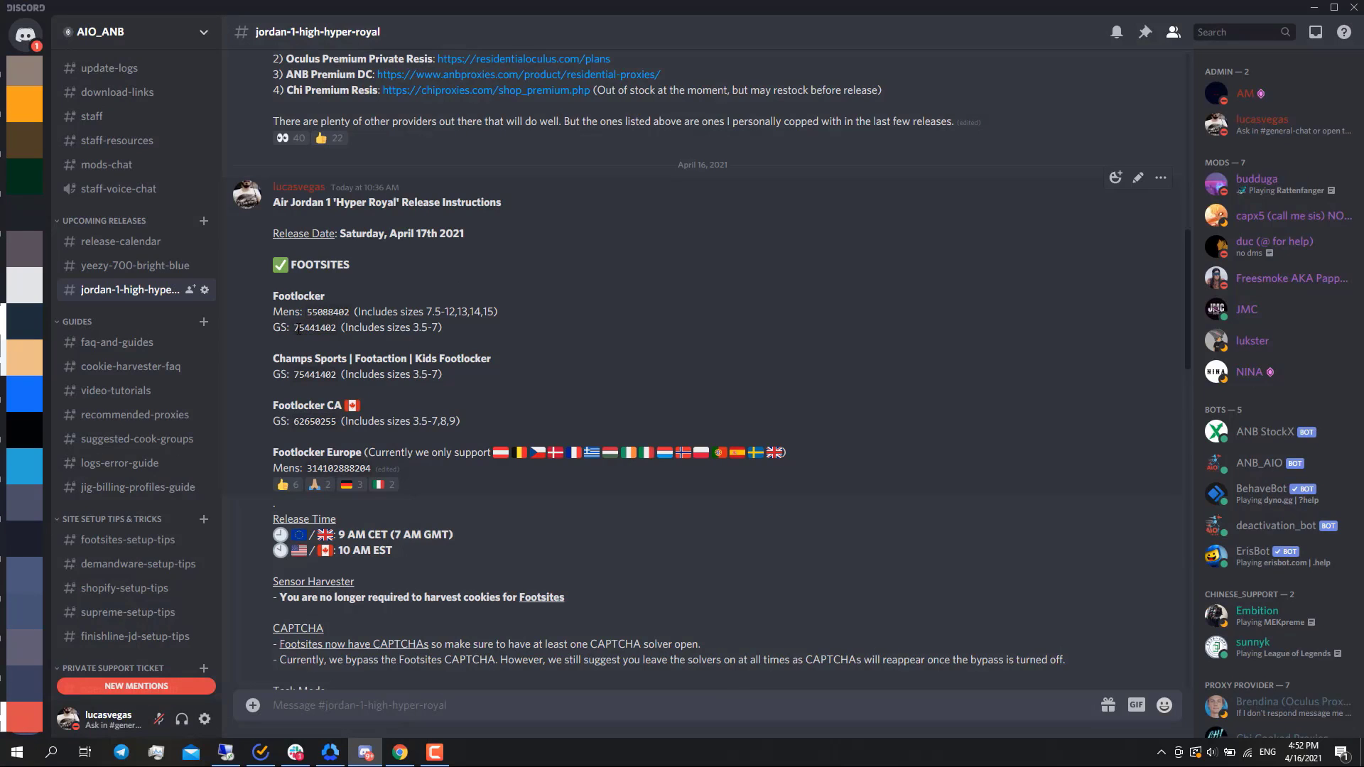
# - In Discord's jordan-1-high-hyper-royal channel, copy the Footlocker GS product ID 75441402
pyautogui.moveTo(295, 329); pyautogui.dragTo(336, 324)
pyautogui.click(422, 329)
pyautogui.moveTo(336, 326); pyautogui.dragTo(294, 327)
pyautogui.click(421, 323)
pyautogui.moveTo(326, 328); pyautogui.dragTo(292, 328)
pyautogui.hotkey('ctrl', 'c')
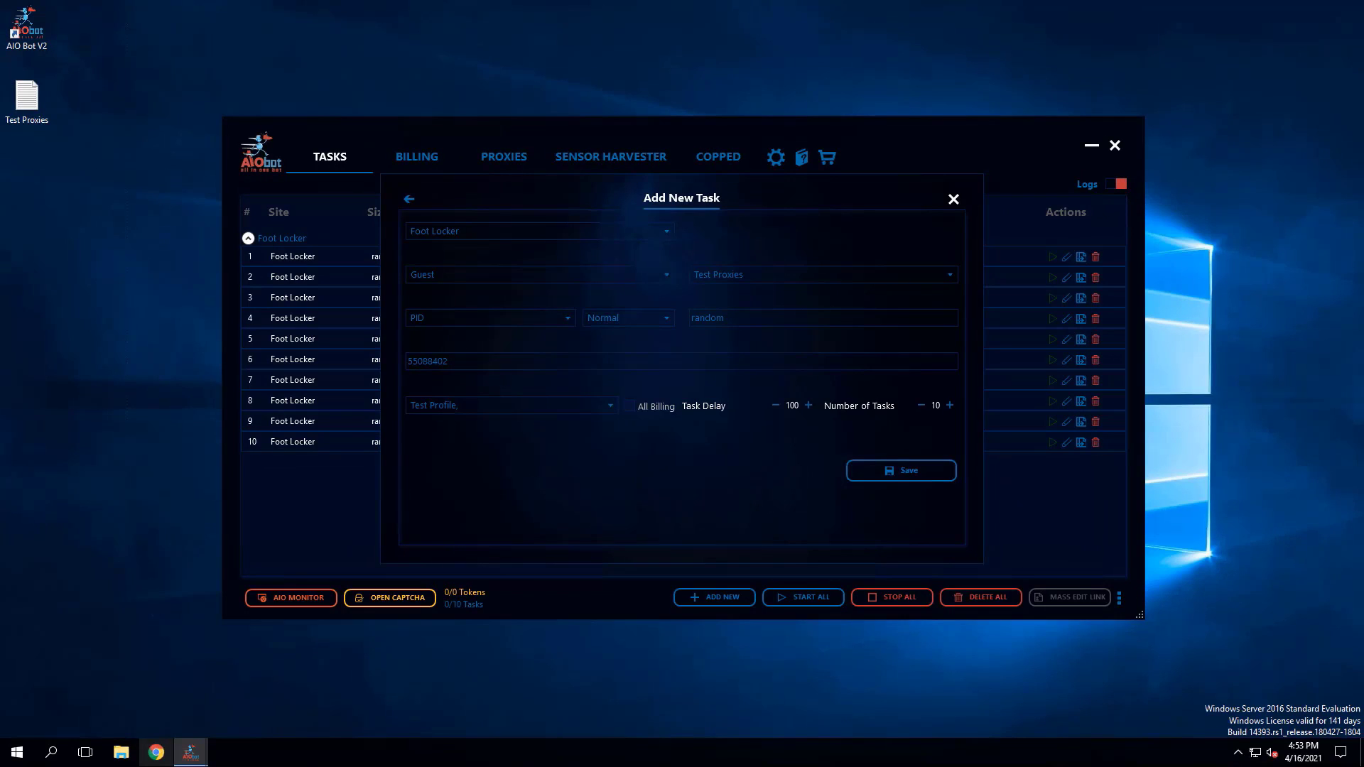
# - Back in AIO Bot, replace the product ID with 75441402 and save ten more Foot Locker tasks
pyautogui.click(492, 362)
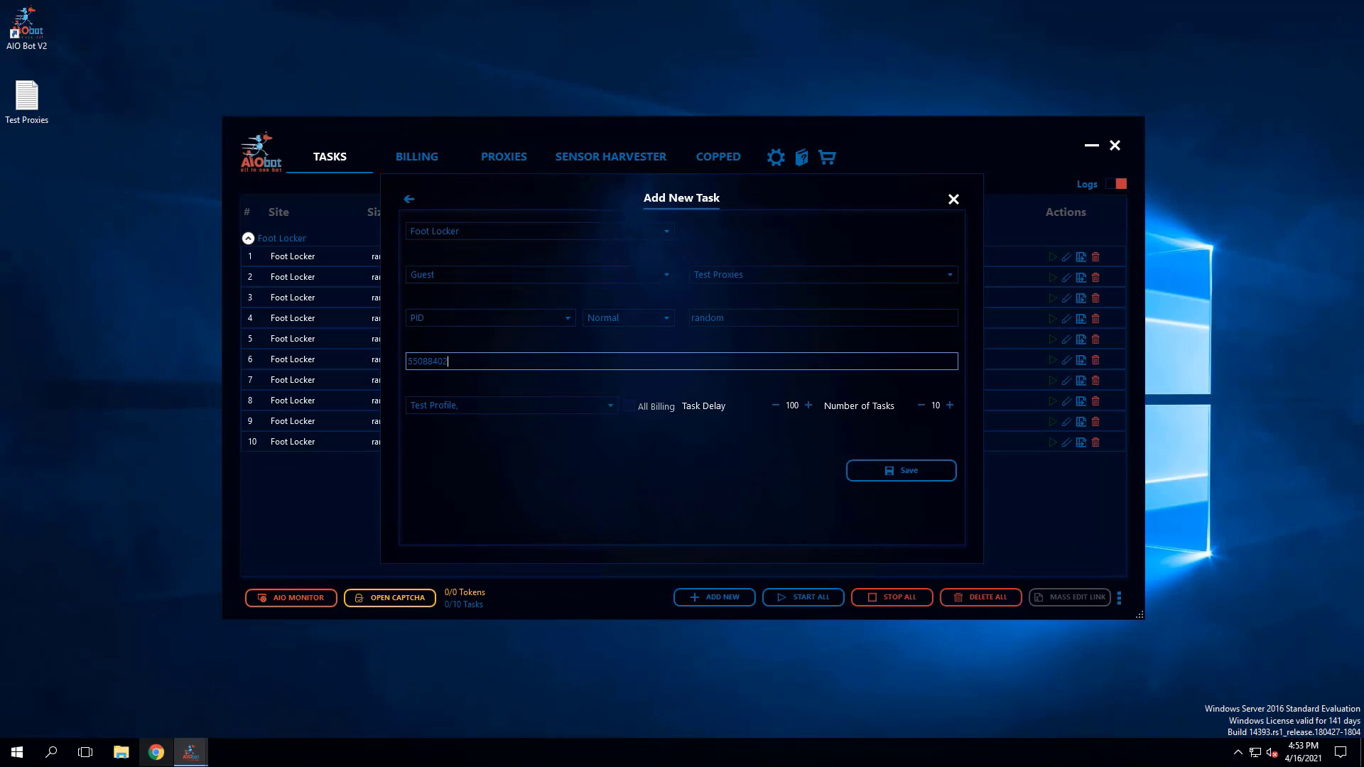
pyautogui.hotkey('ctrl', 'a')
pyautogui.hotkey('ctrl', 'v')
pyautogui.click(911, 478)
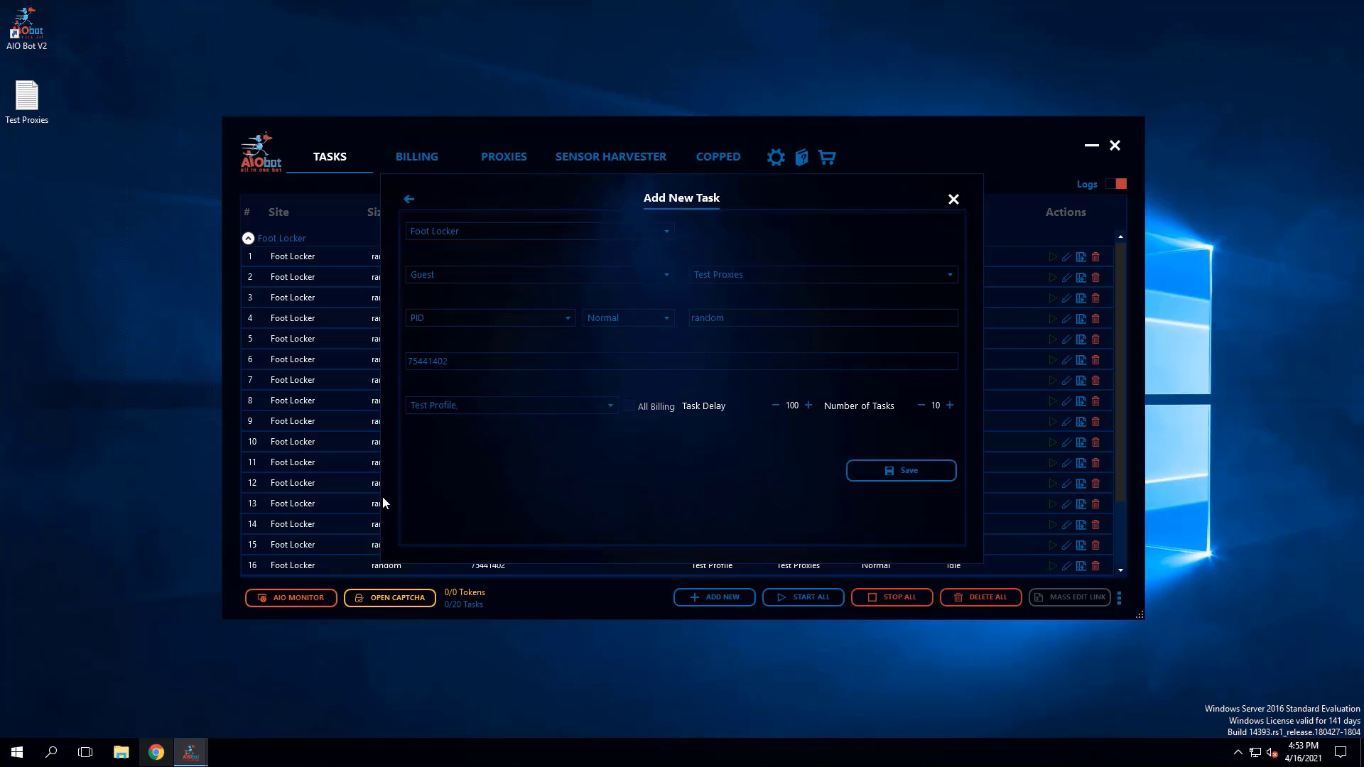
# - Change the site to Champs Sports and save ten tasks for product 75441402
pyautogui.click(485, 232)
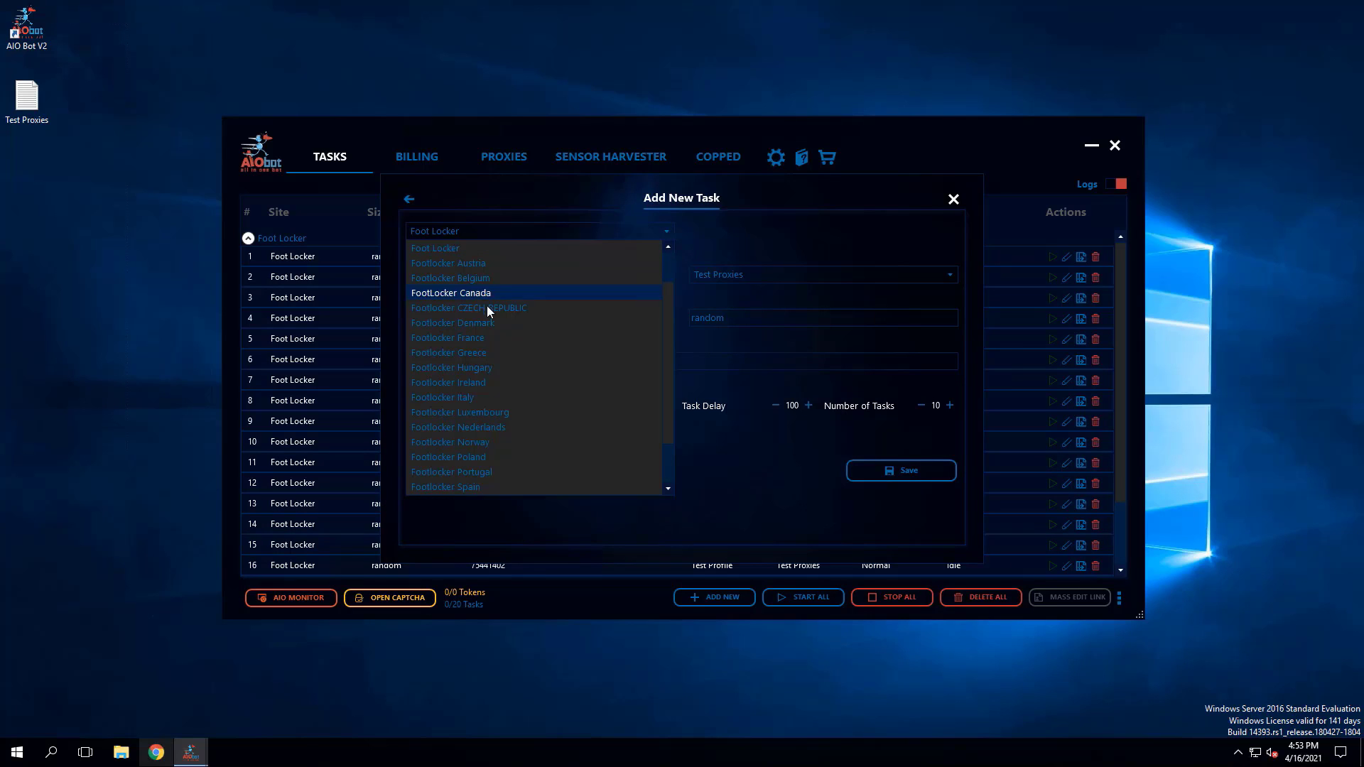
pyautogui.scroll(1, 483, 305)
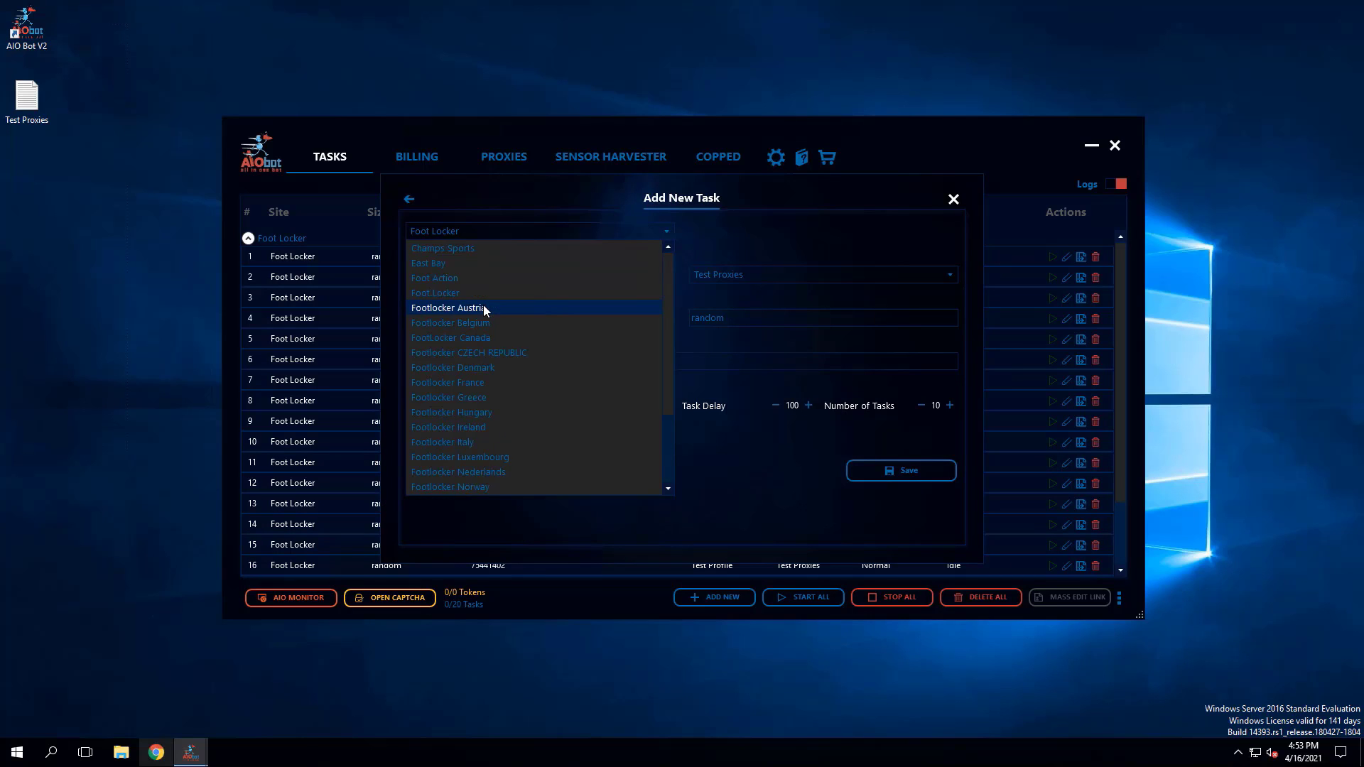
pyautogui.click(450, 248)
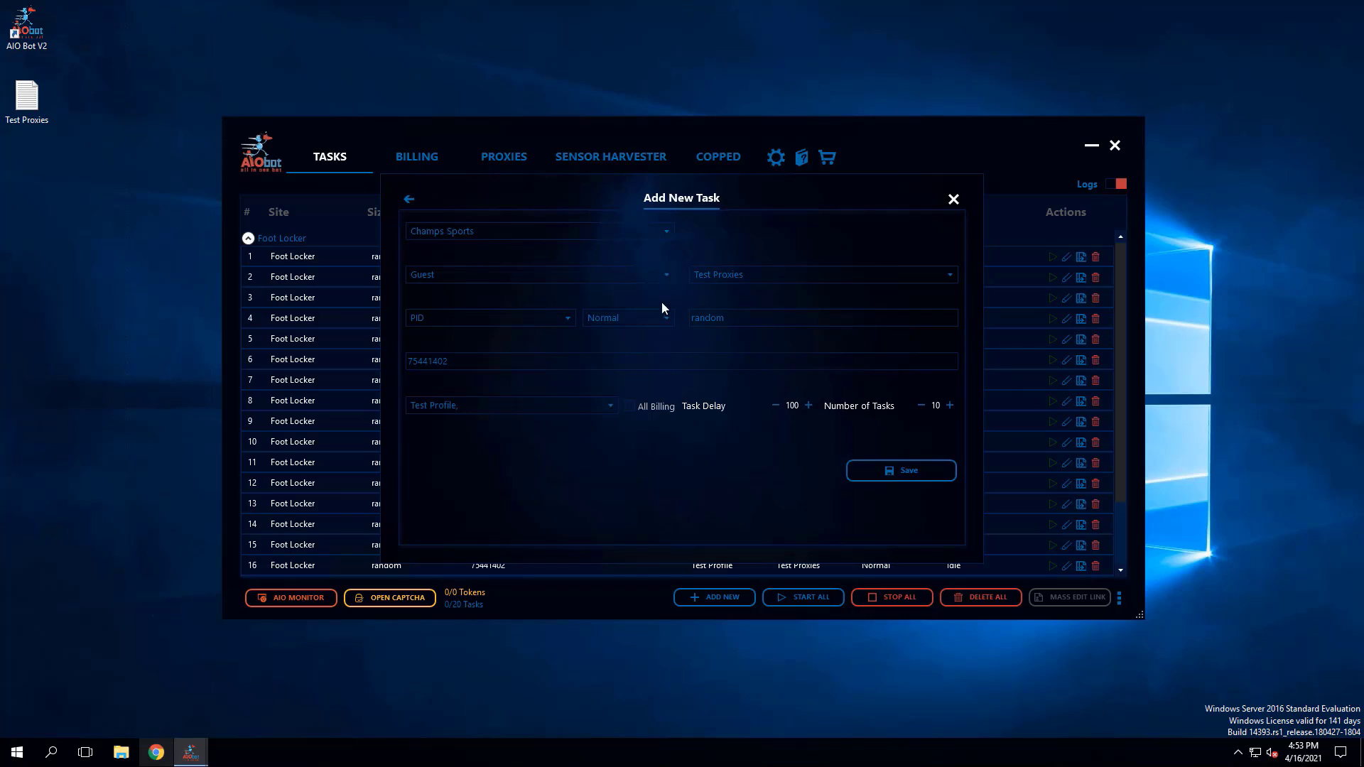
pyautogui.click(903, 474)
# - Change the site to Foot Action and save ten tasks for product 75441402
pyautogui.click(474, 239)
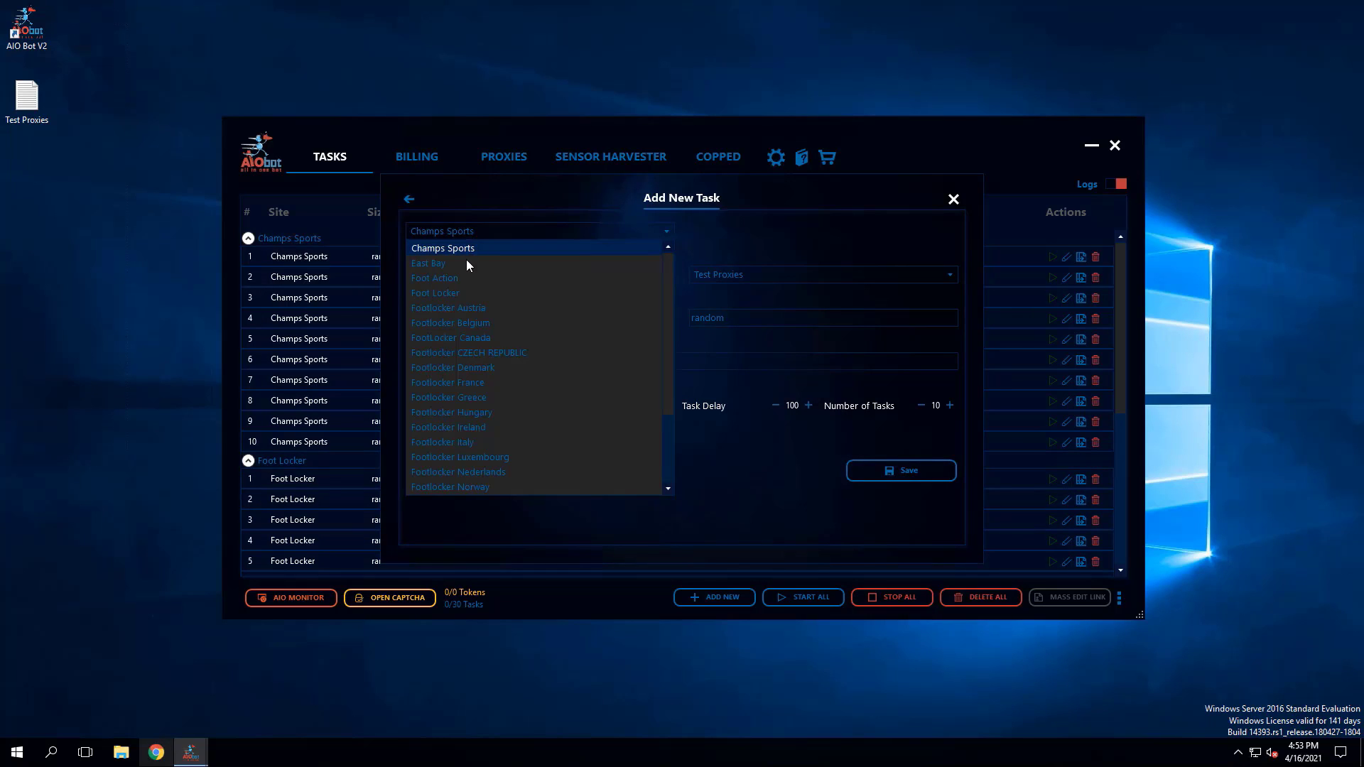
pyautogui.click(452, 278)
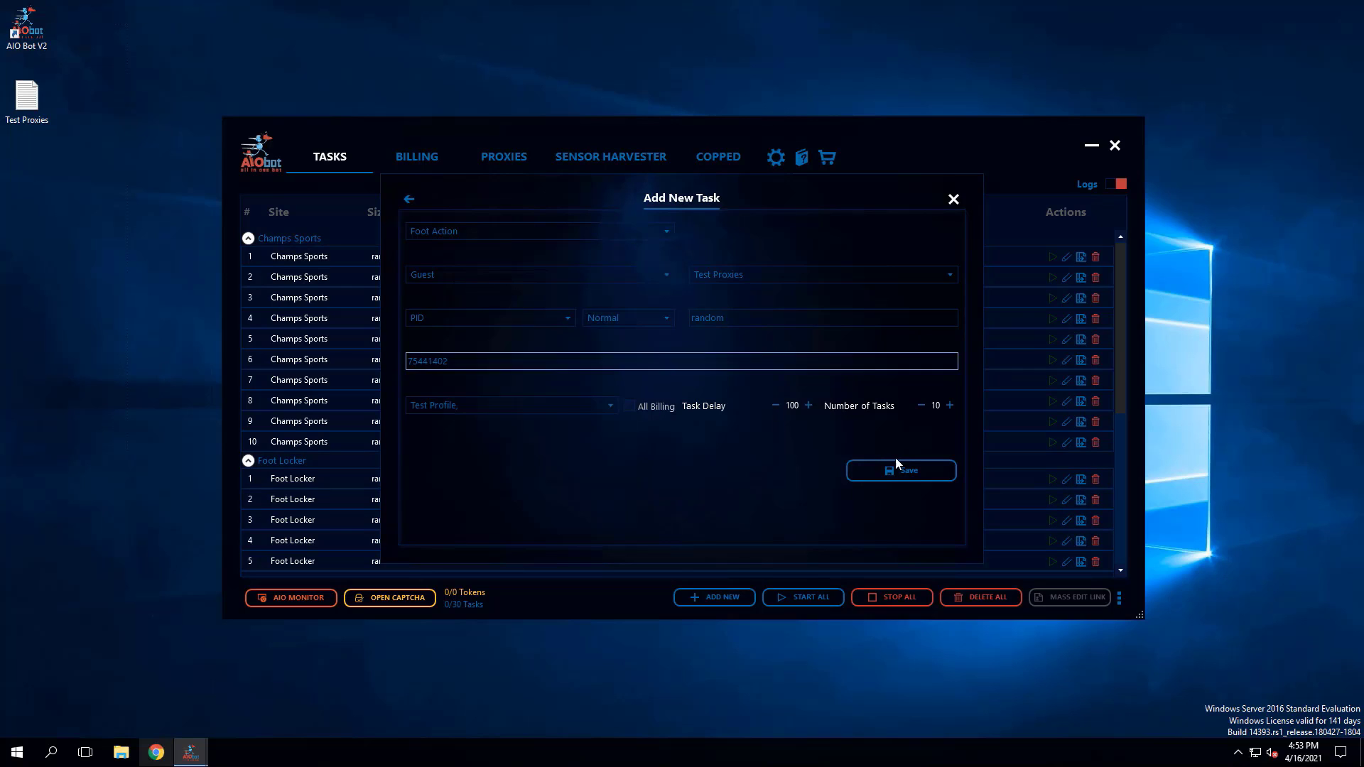
pyautogui.click(894, 476)
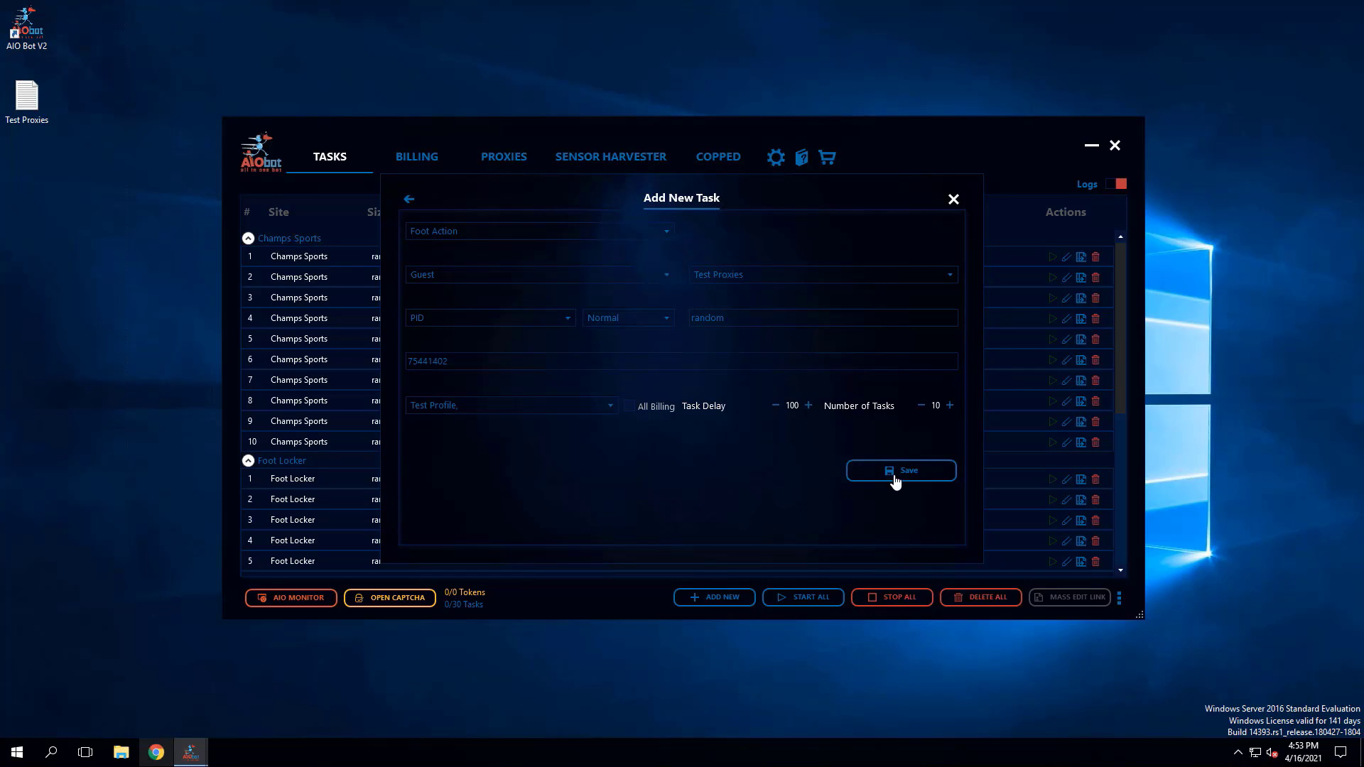
# - Change the site to Kids FootLocker, save ten tasks for product 75441402 and close the task form
pyautogui.click(459, 231)
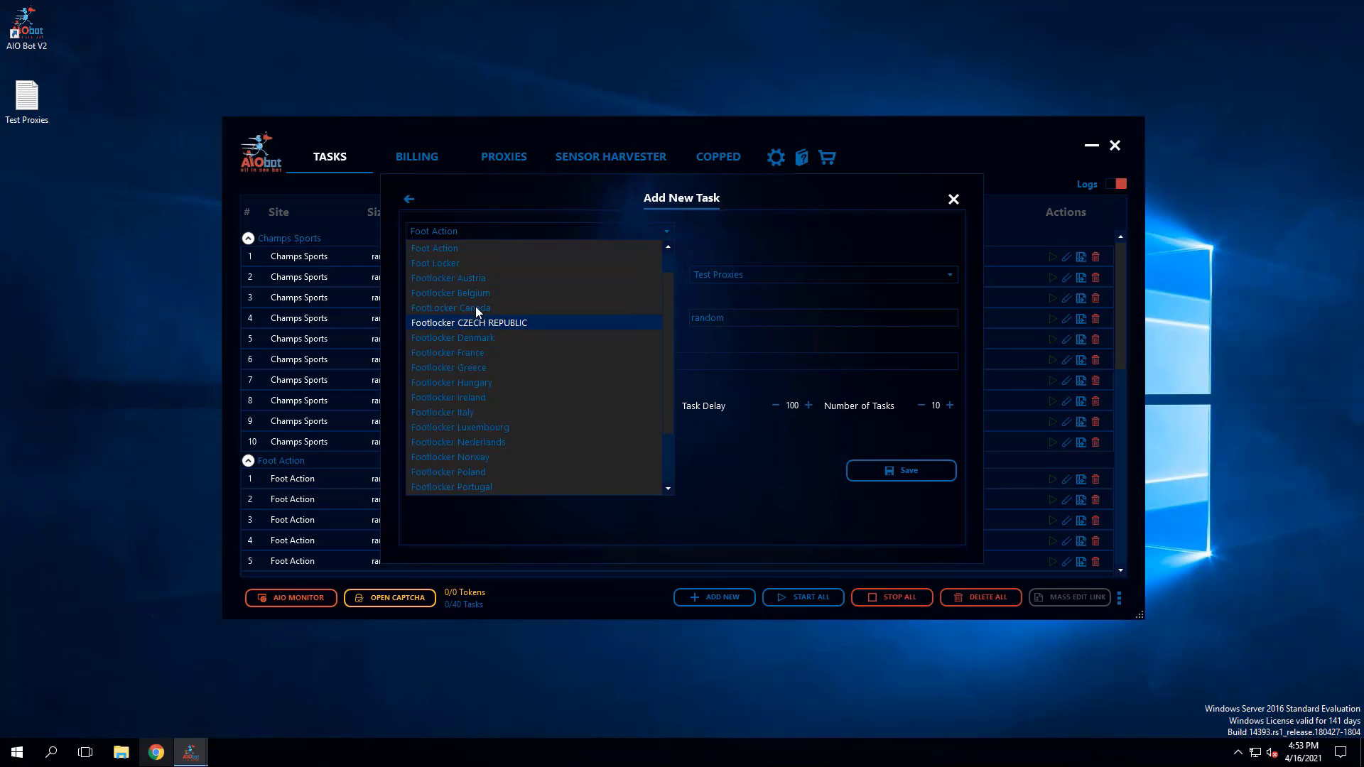
pyautogui.scroll(-5, 484, 420)
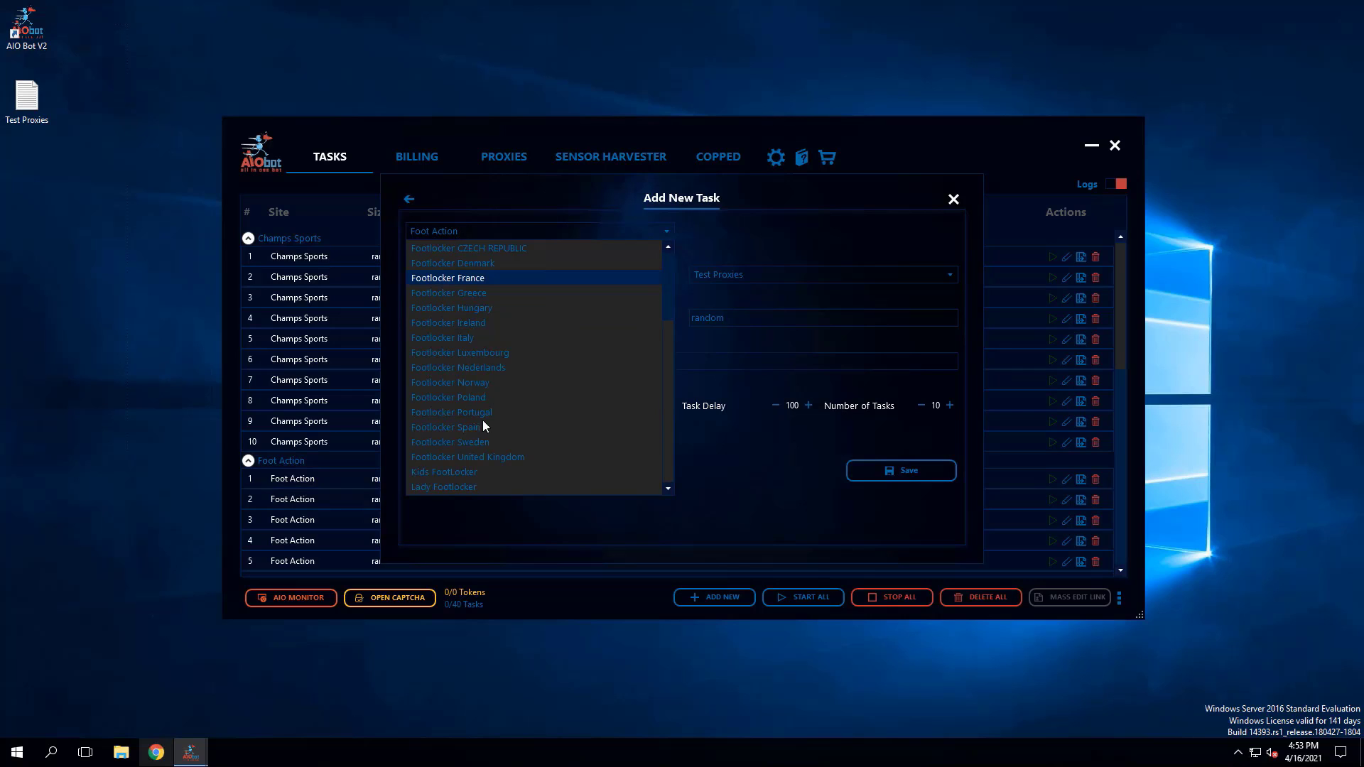
pyautogui.click(466, 465)
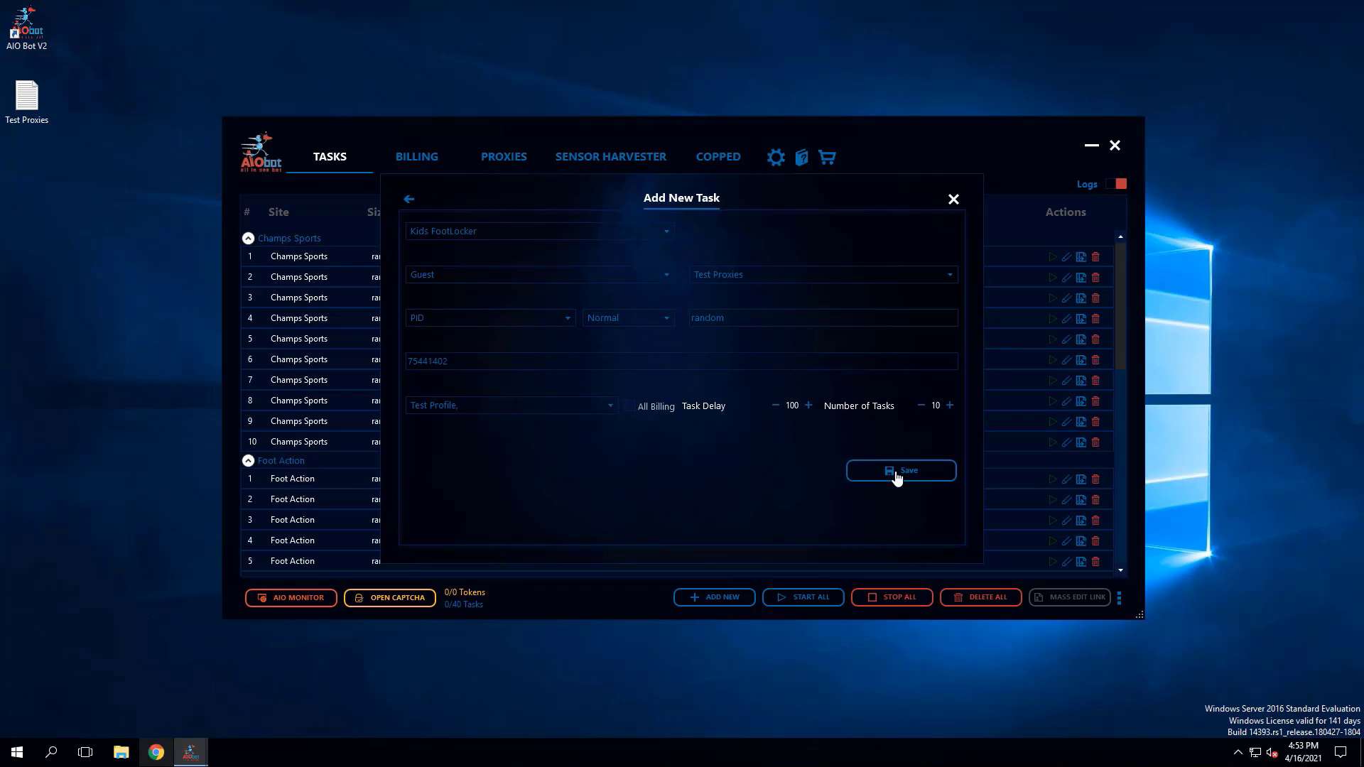
pyautogui.click(896, 474)
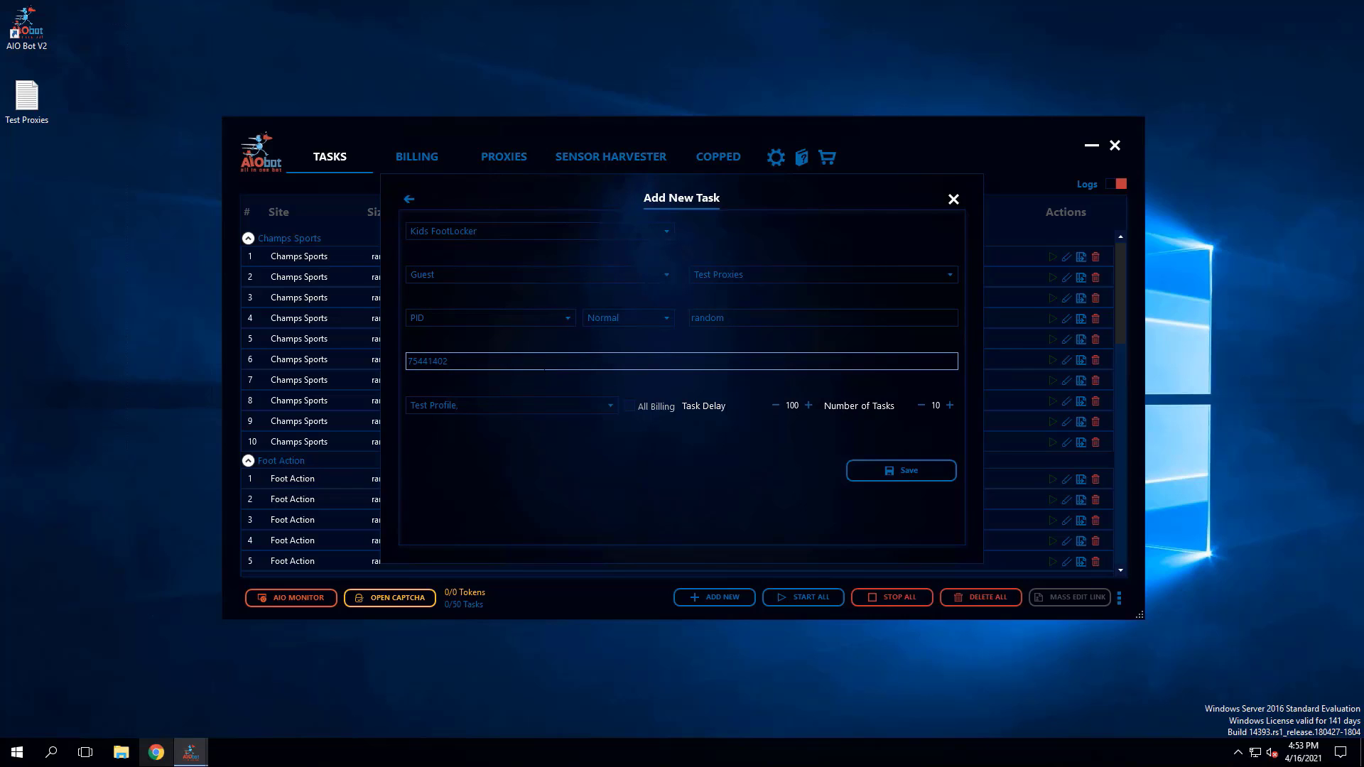
pyautogui.click(954, 199)
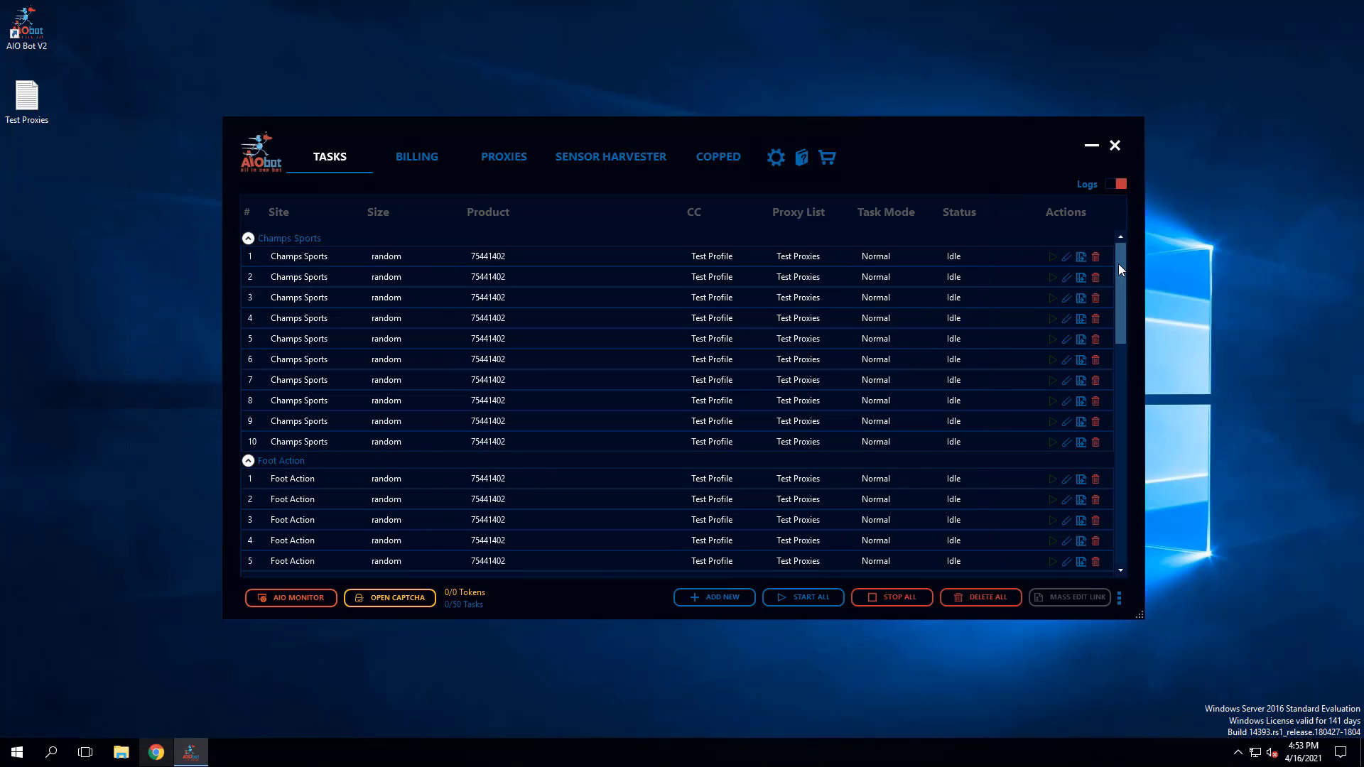
# - Look over the task list's sites, product IDs, proxy lists and task modes, and return to its beginning
pyautogui.scroll(-10, 1104, 373)
pyautogui.moveTo(1130, 488); pyautogui.dragTo(1115, 242)
pyautogui.moveTo(1123, 296); pyautogui.dragTo(1124, 397)
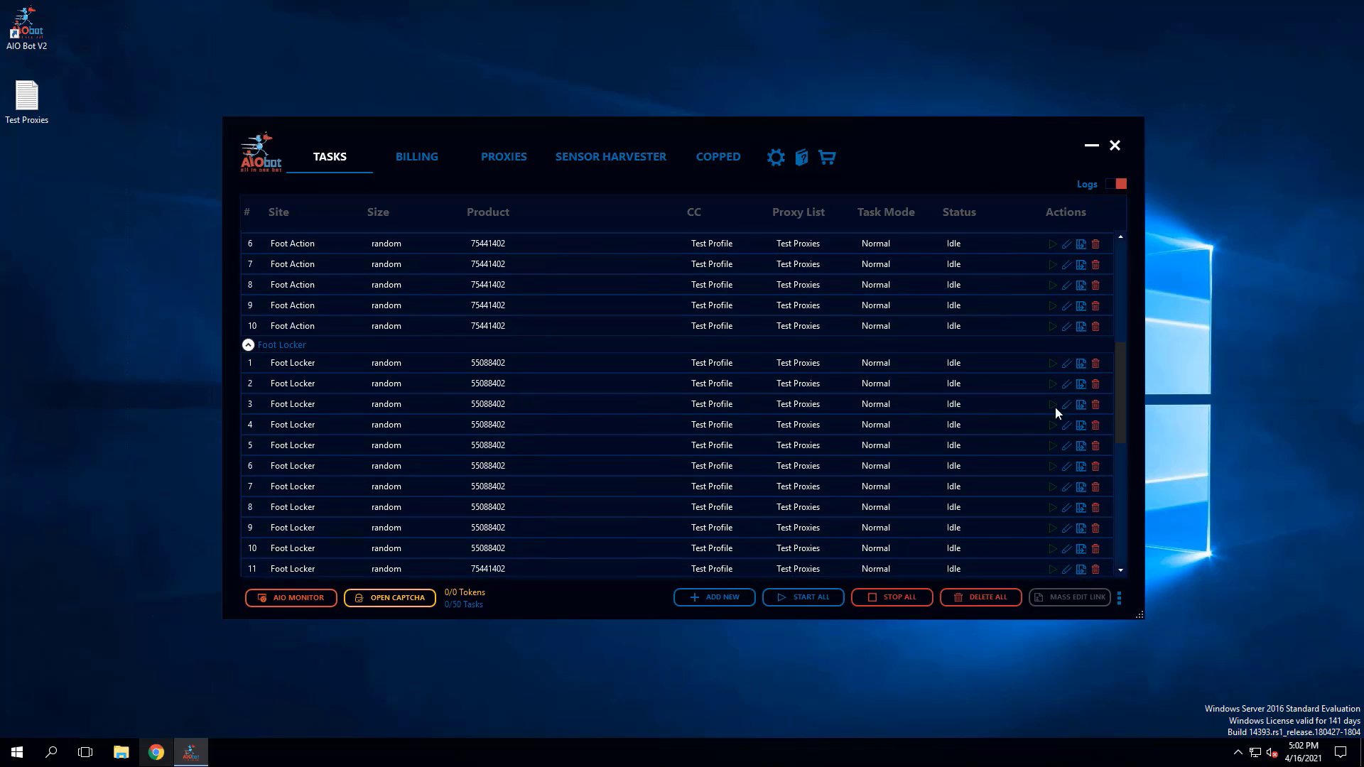
pyautogui.moveTo(1118, 380); pyautogui.dragTo(1121, 385)
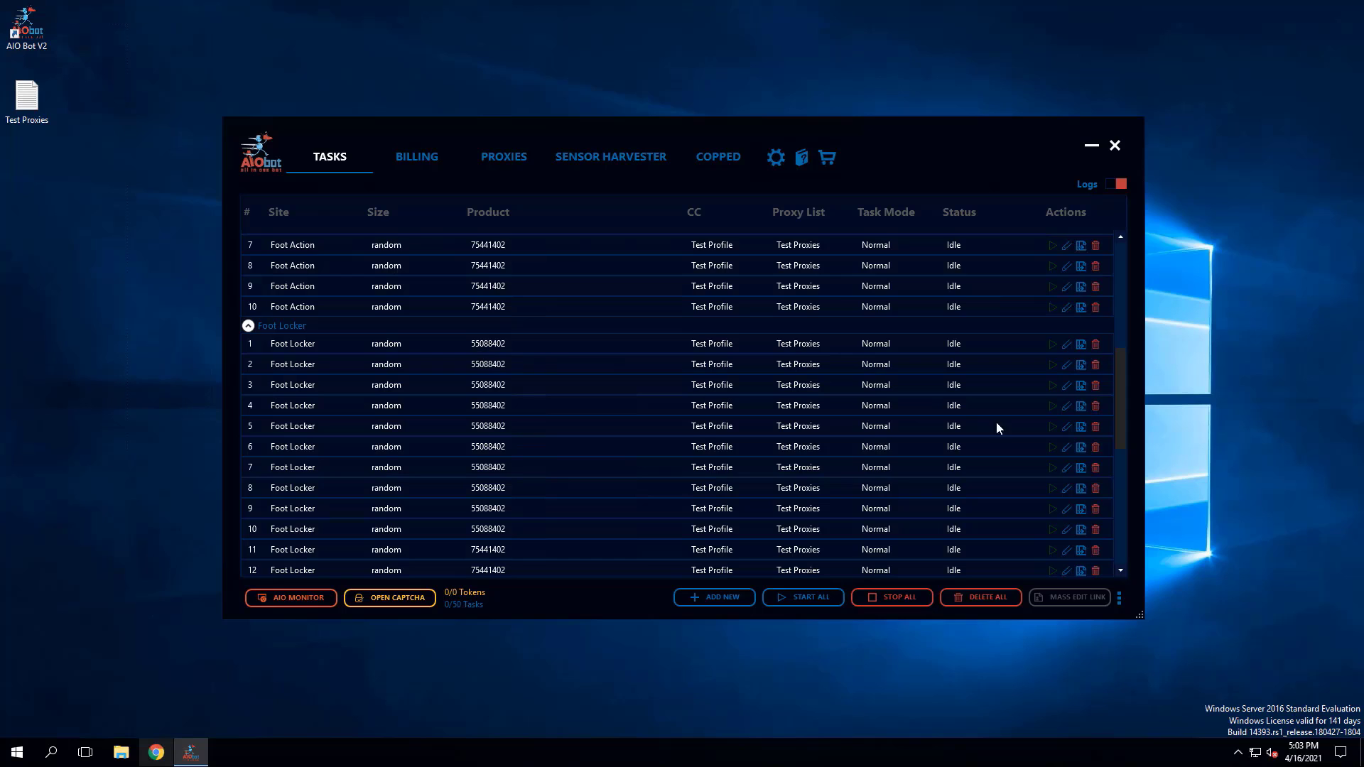
pyautogui.moveTo(1121, 381); pyautogui.dragTo(1110, 245)
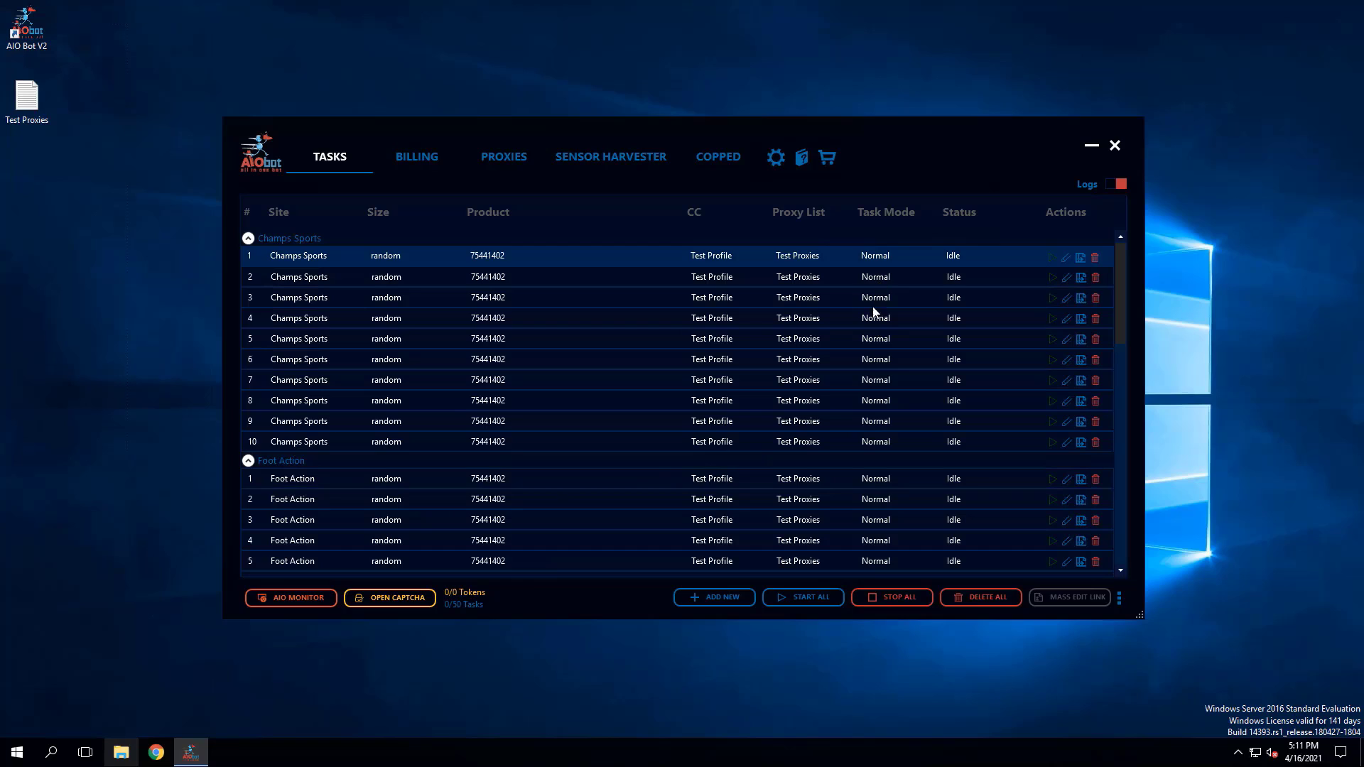
# - Turn on the task logs and start the first Champs Sports task
pyautogui.click(1121, 185)
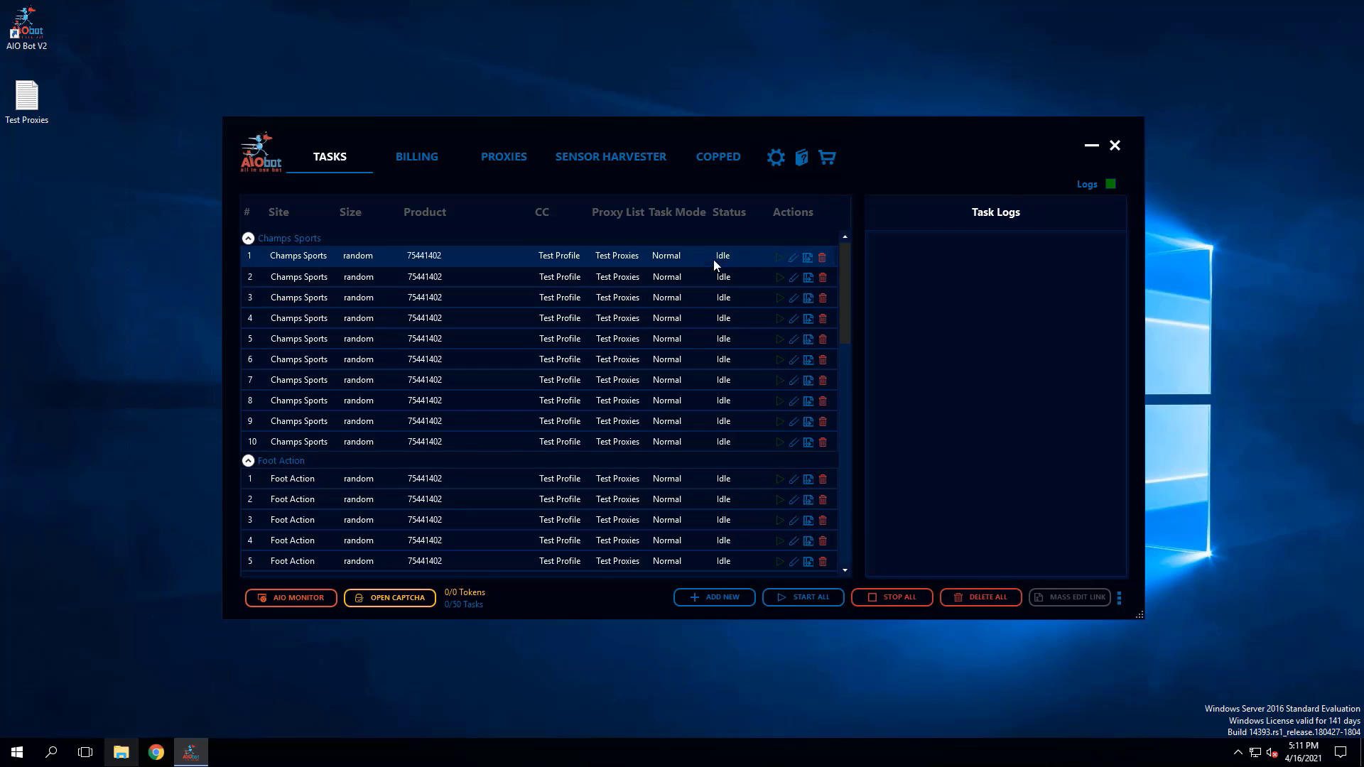
pyautogui.click(779, 257)
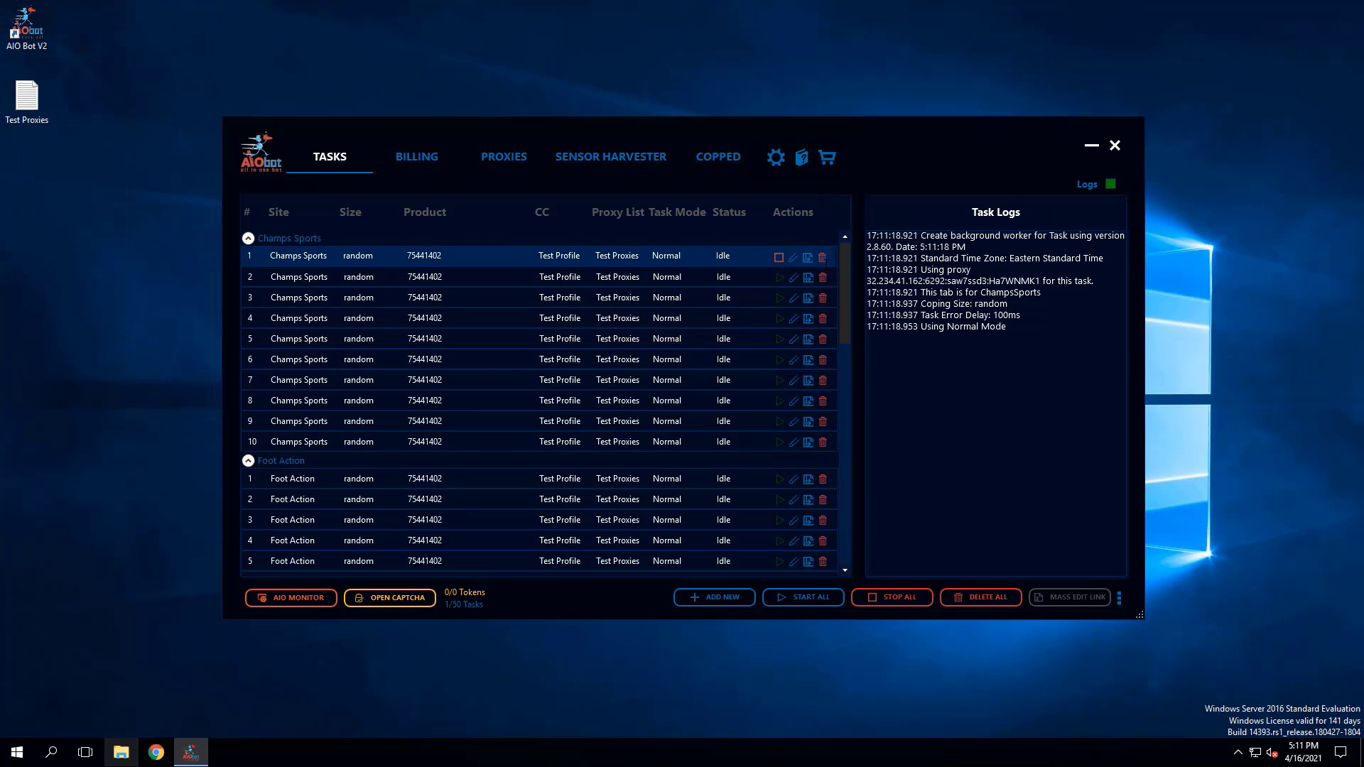
# - Stop the first Champs Sports task and consult the Shopify section of the Hyper Royal release guide in Discord
pyautogui.click(778, 258)
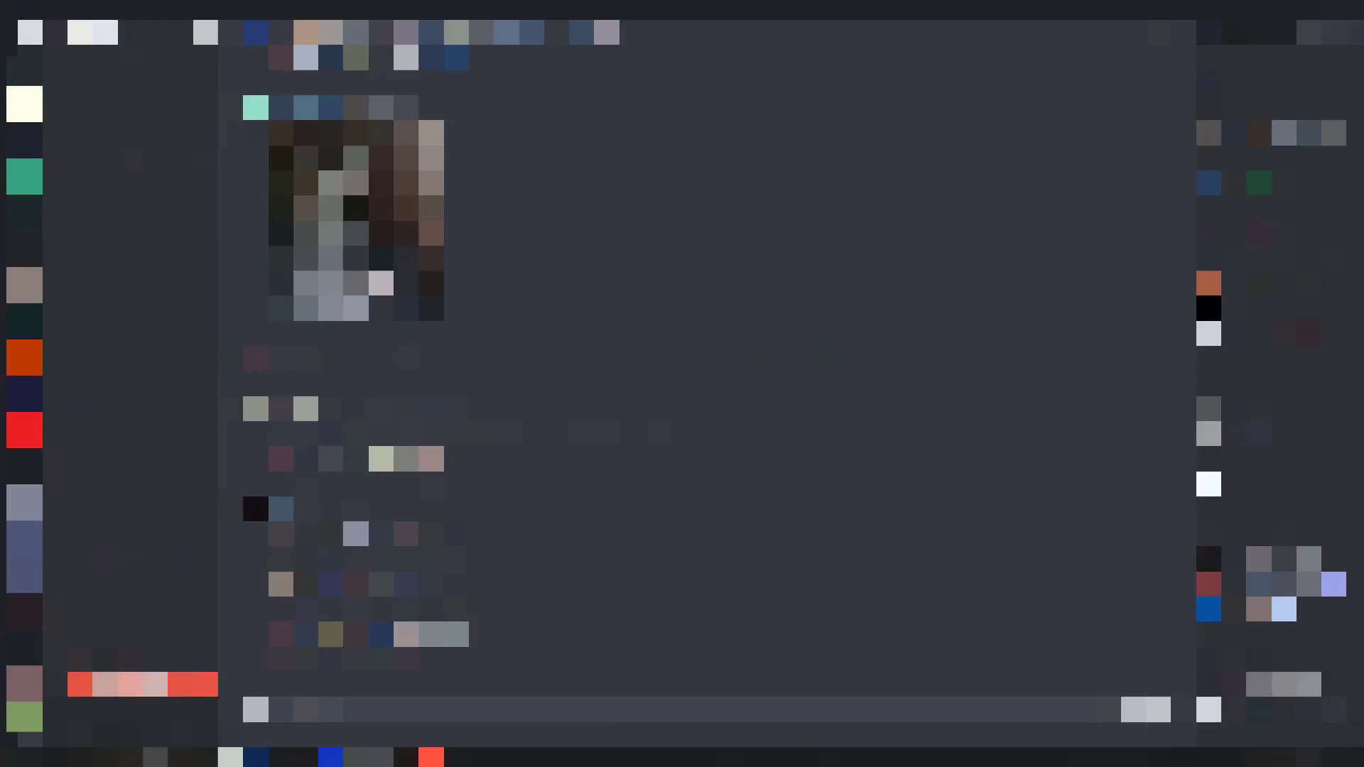
pyautogui.scroll(-2, 119, 408)
pyautogui.scroll(-12, 117, 409)
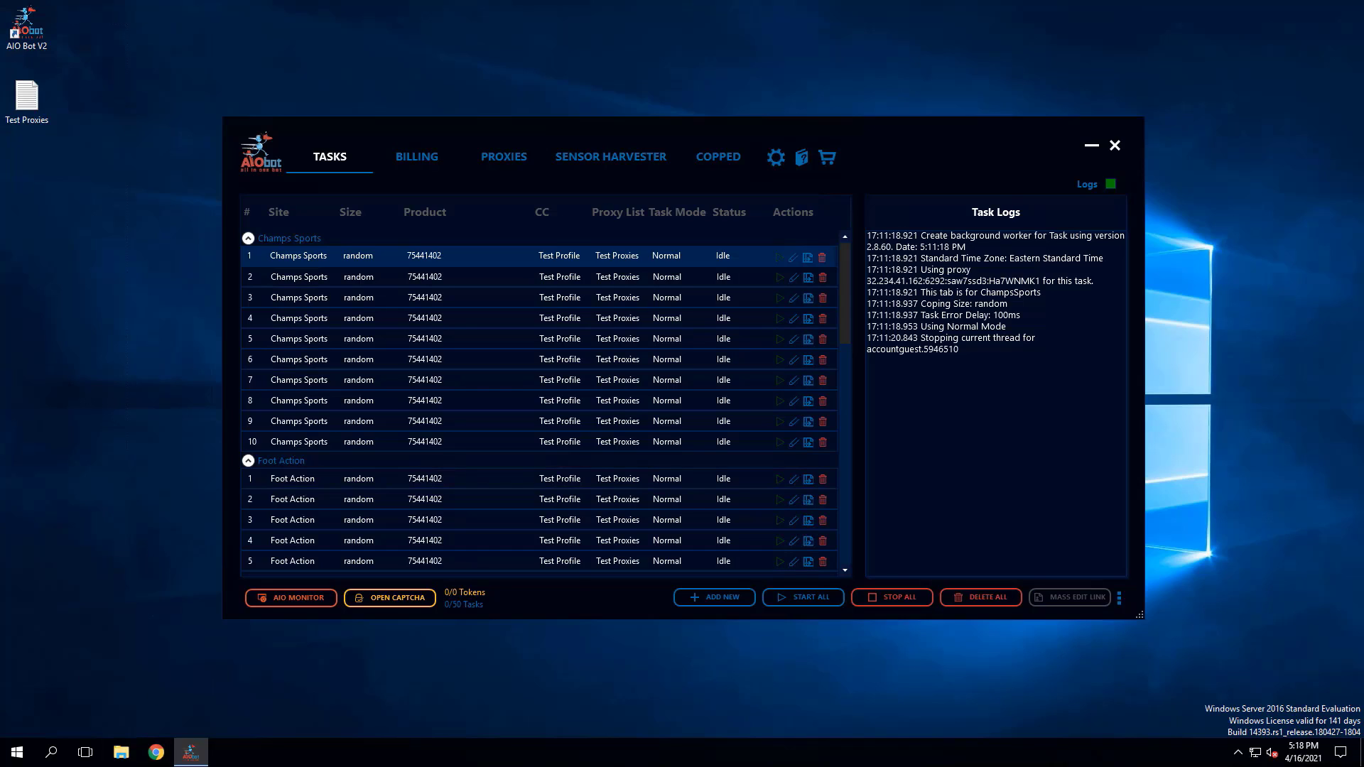
# - Create a new Shopify task in AIO Bot and set its site to Shoe Palace, consulting the guide's list of Shopify releases
pyautogui.click(720, 600)
pyautogui.click(625, 345)
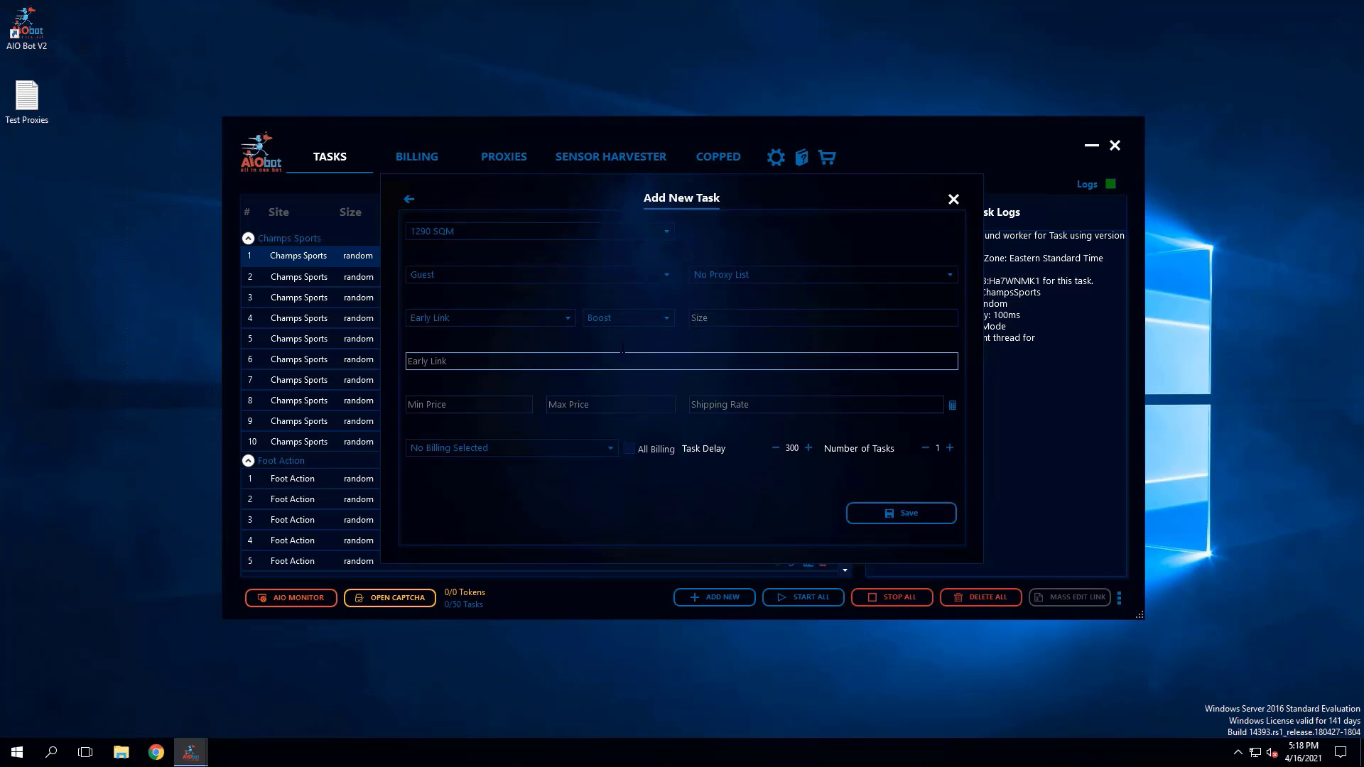
pyautogui.click(474, 227)
pyautogui.scroll(-6, 476, 326)
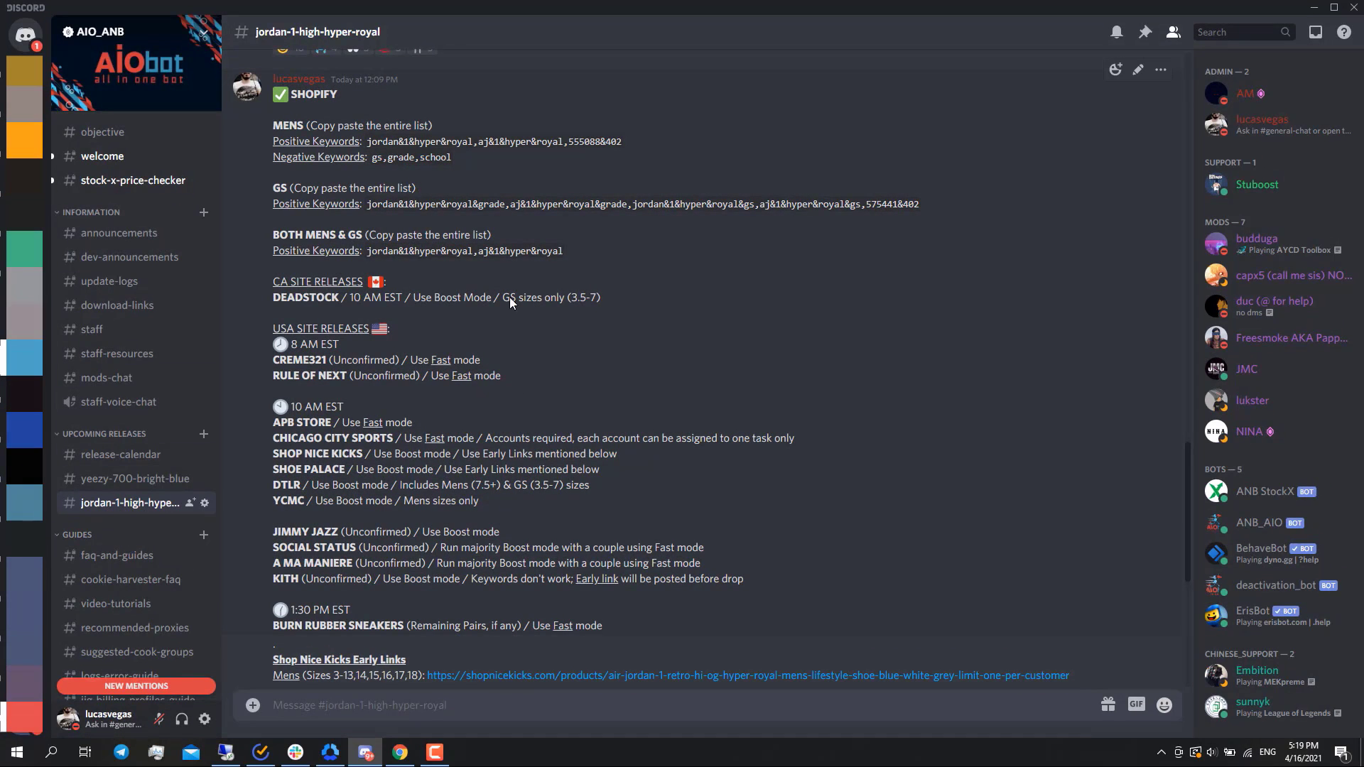
pyautogui.scroll(-1, 510, 302)
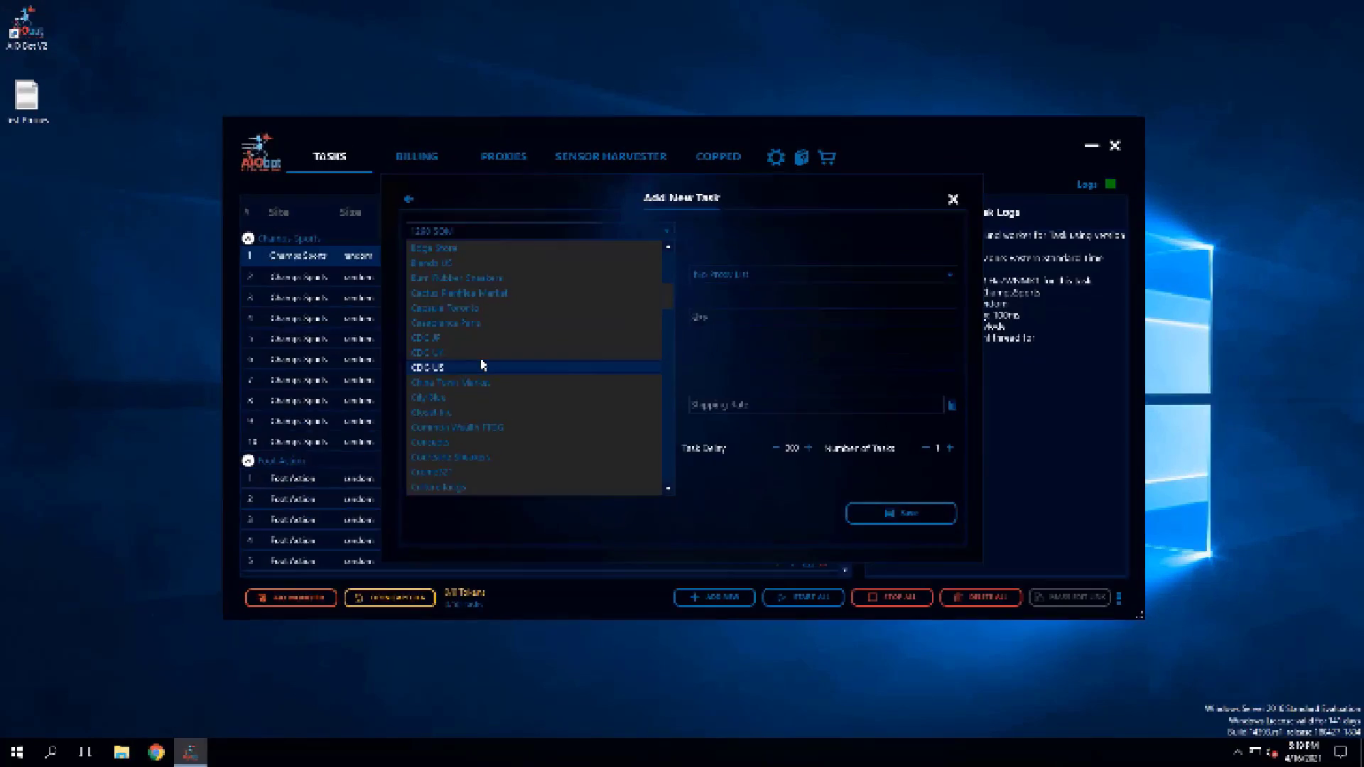
pyautogui.scroll(-3, 481, 363)
pyautogui.scroll(-7, 481, 358)
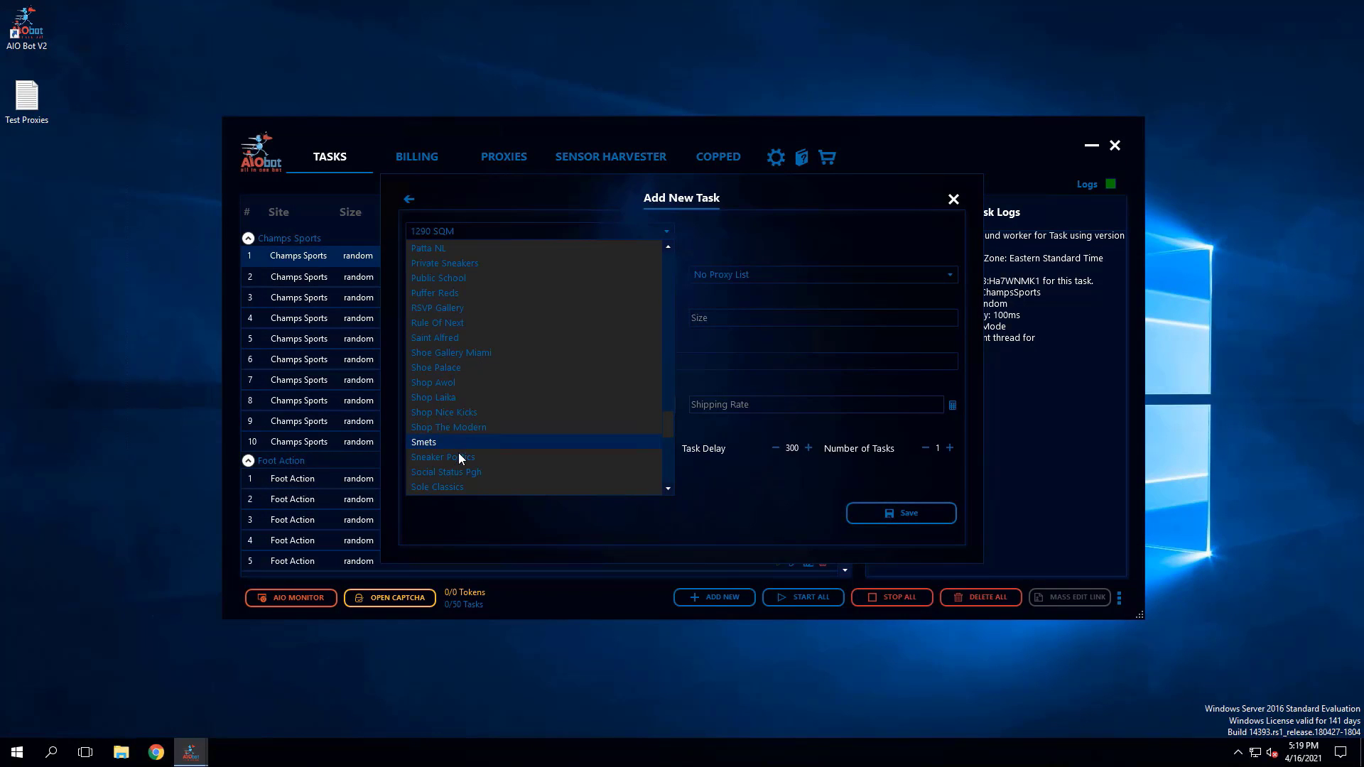
pyautogui.click(449, 369)
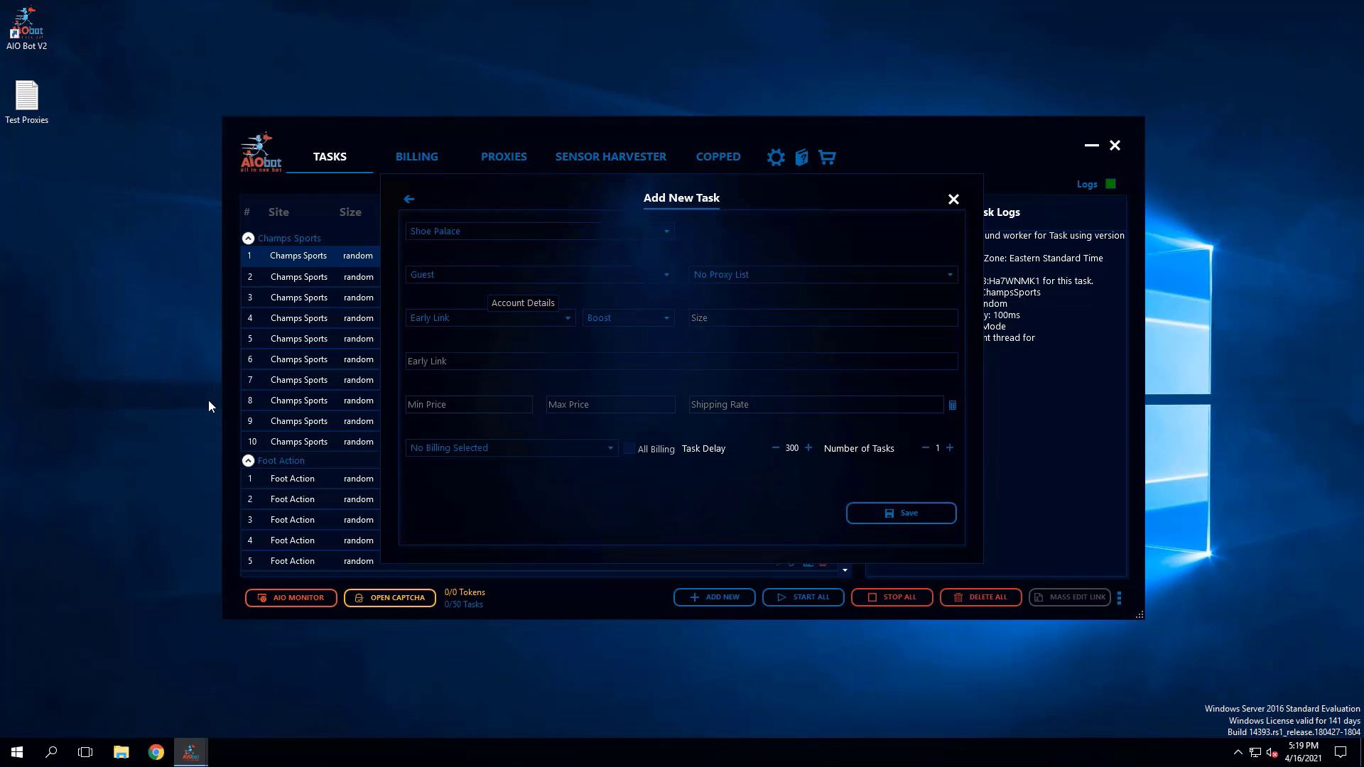
# - Select Guest as the Shoe Palace task's account and assign it the Test Proxies list
pyautogui.hotkey('alt', 'Tab')
pyautogui.click(446, 279)
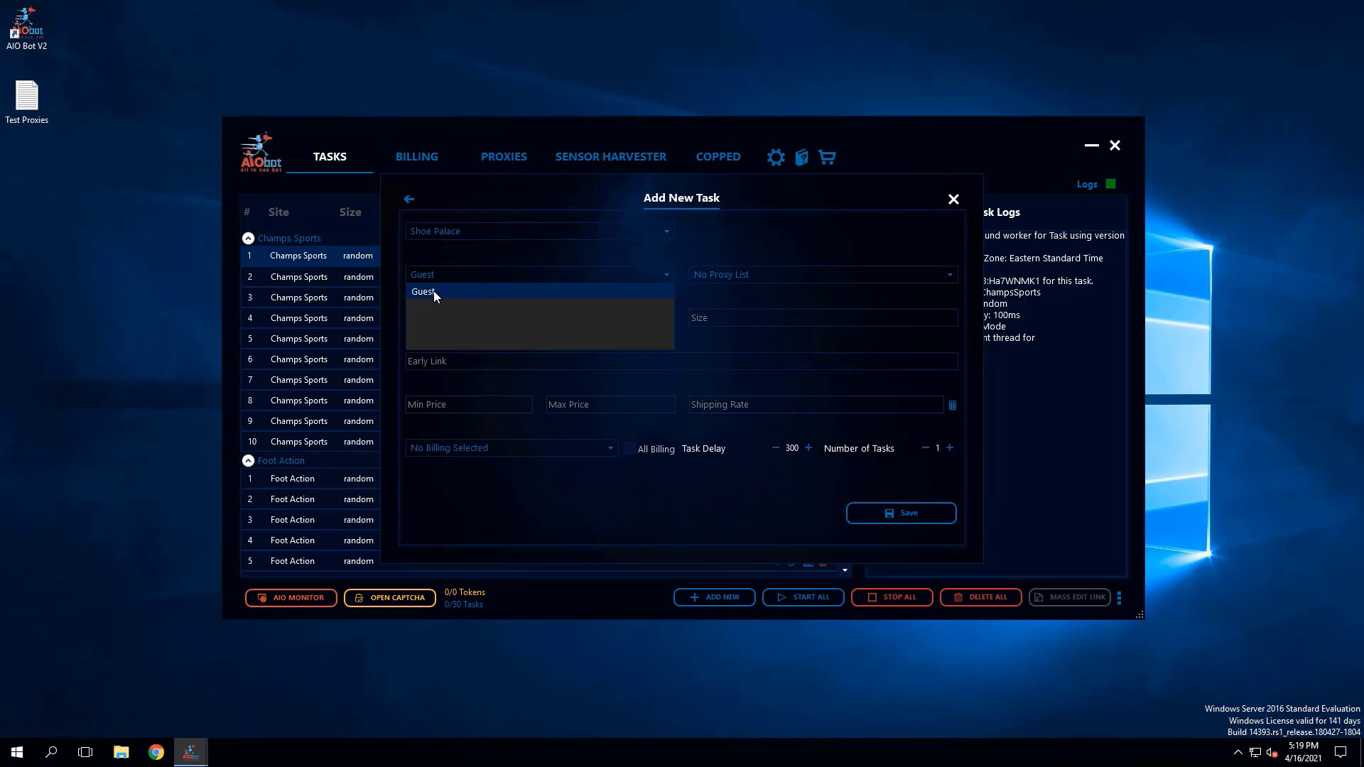
pyautogui.click(433, 291)
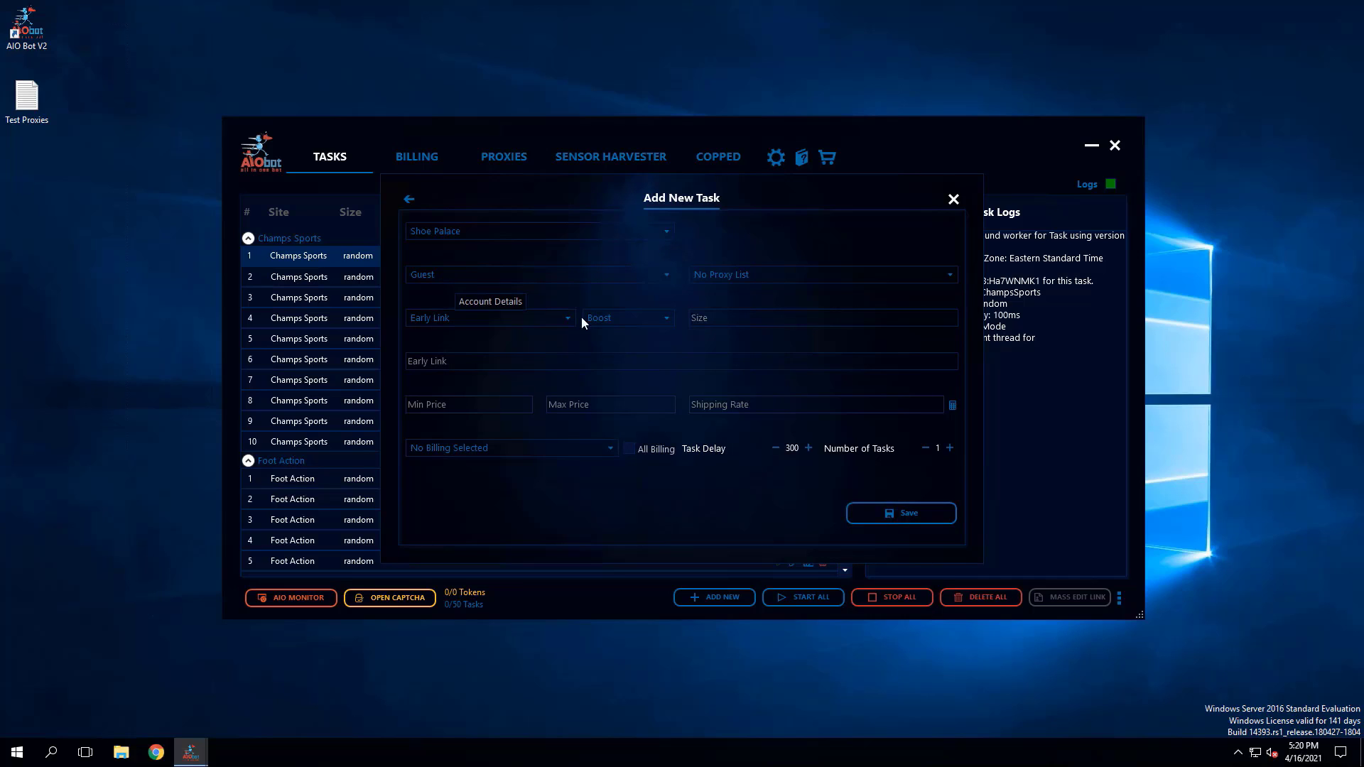
pyautogui.click(734, 276)
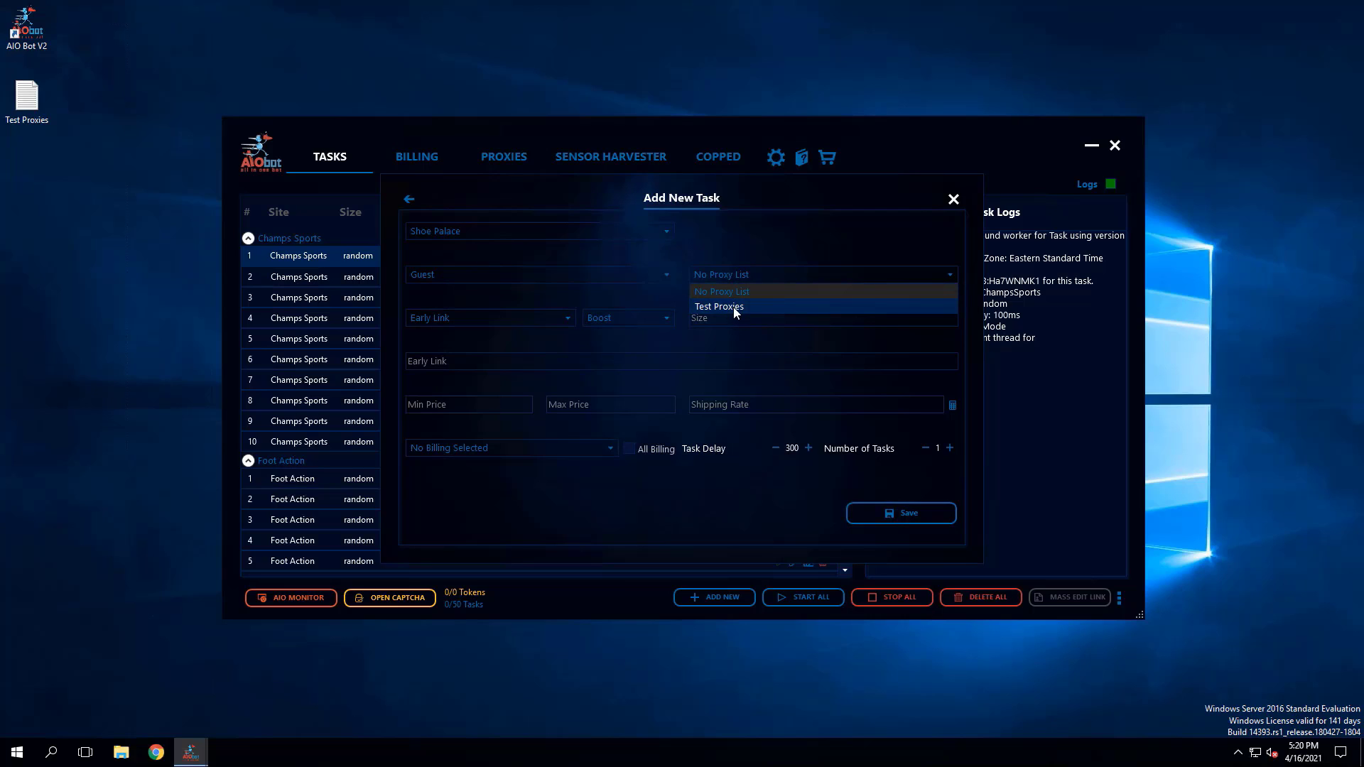
pyautogui.click(733, 307)
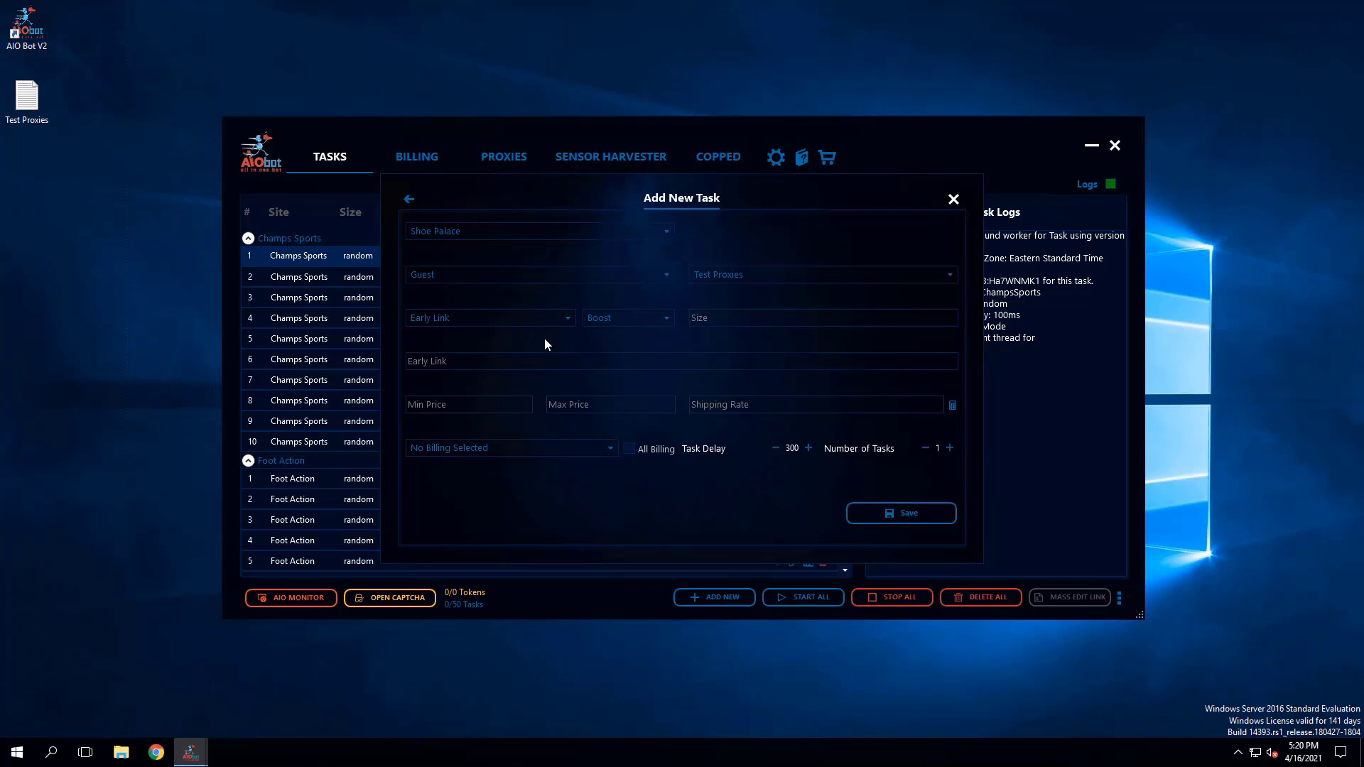
# - Copy the men's Shoe Palace early link from the Discord release guide and paste it into the task's Early Link field
pyautogui.click(459, 321)
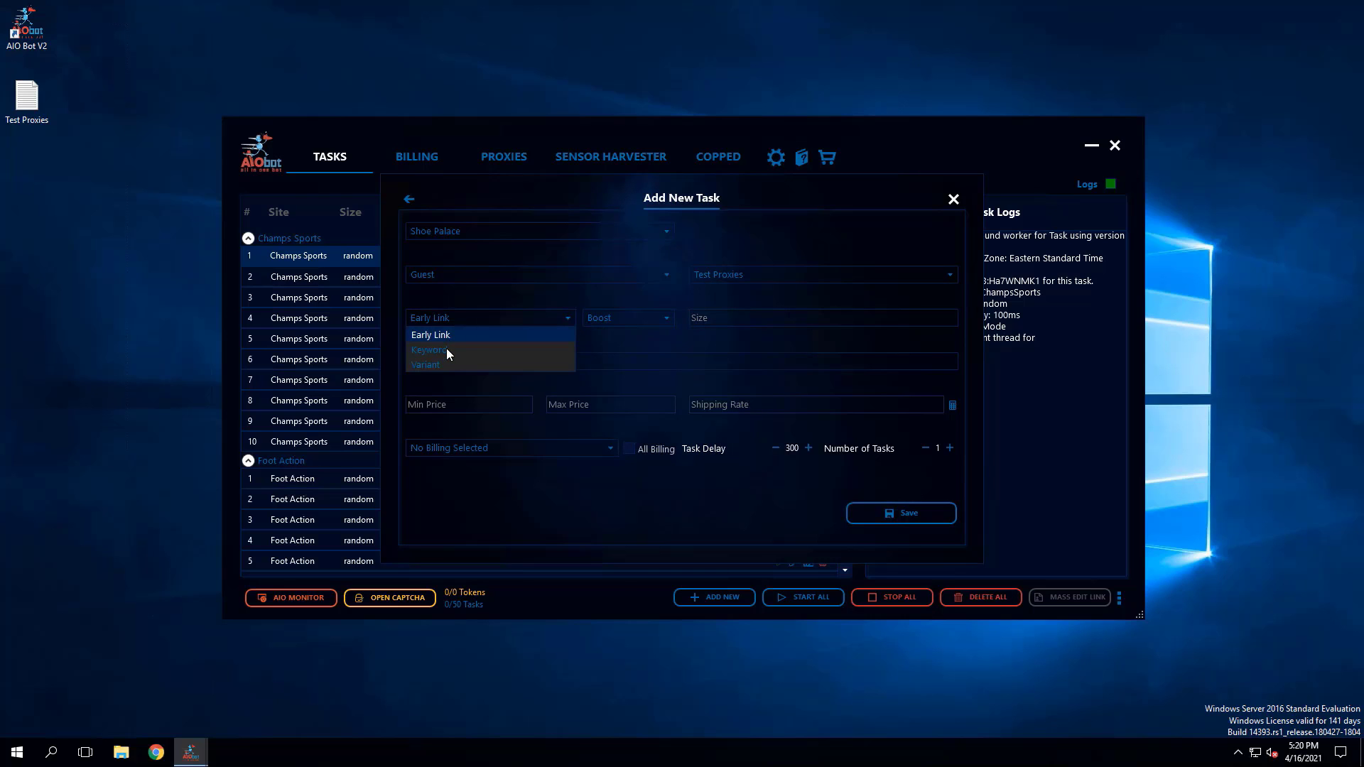
pyautogui.click(458, 303)
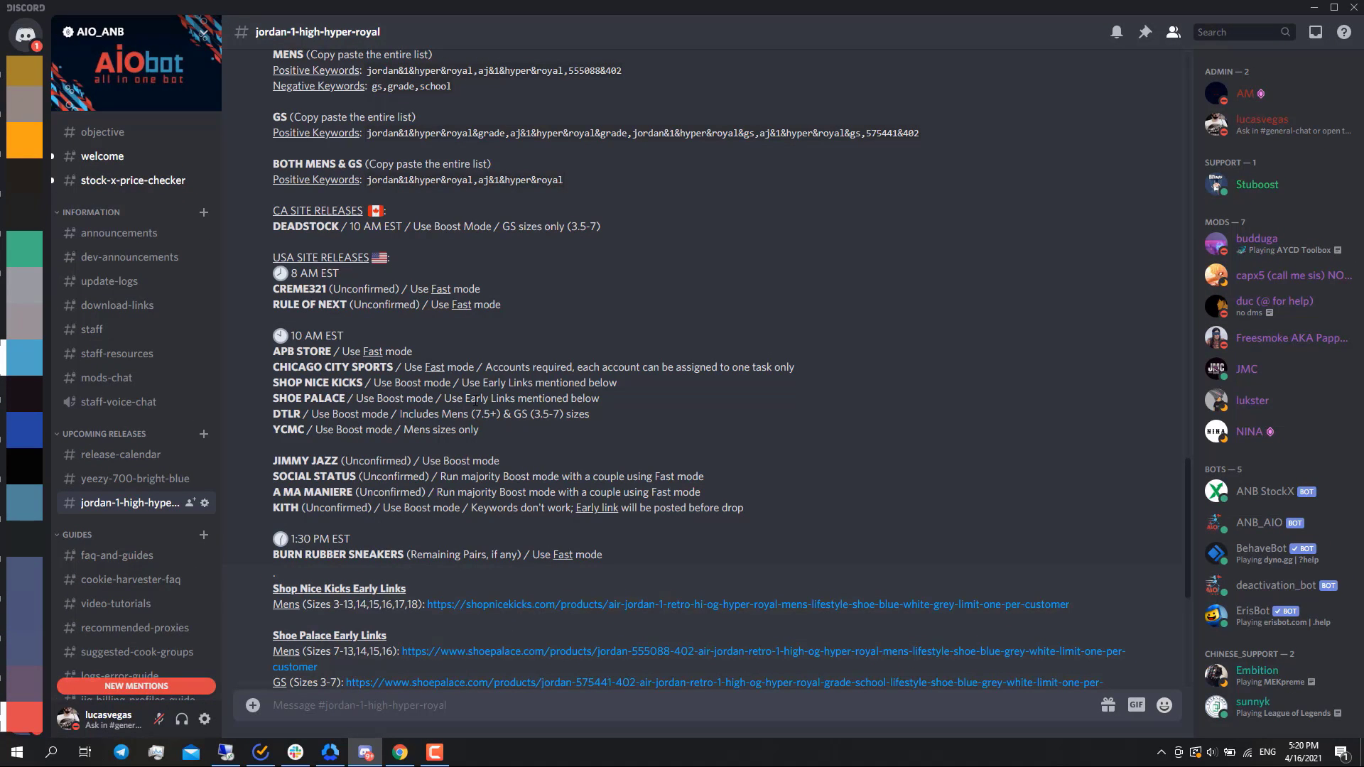
pyautogui.scroll(-4, 728, 363)
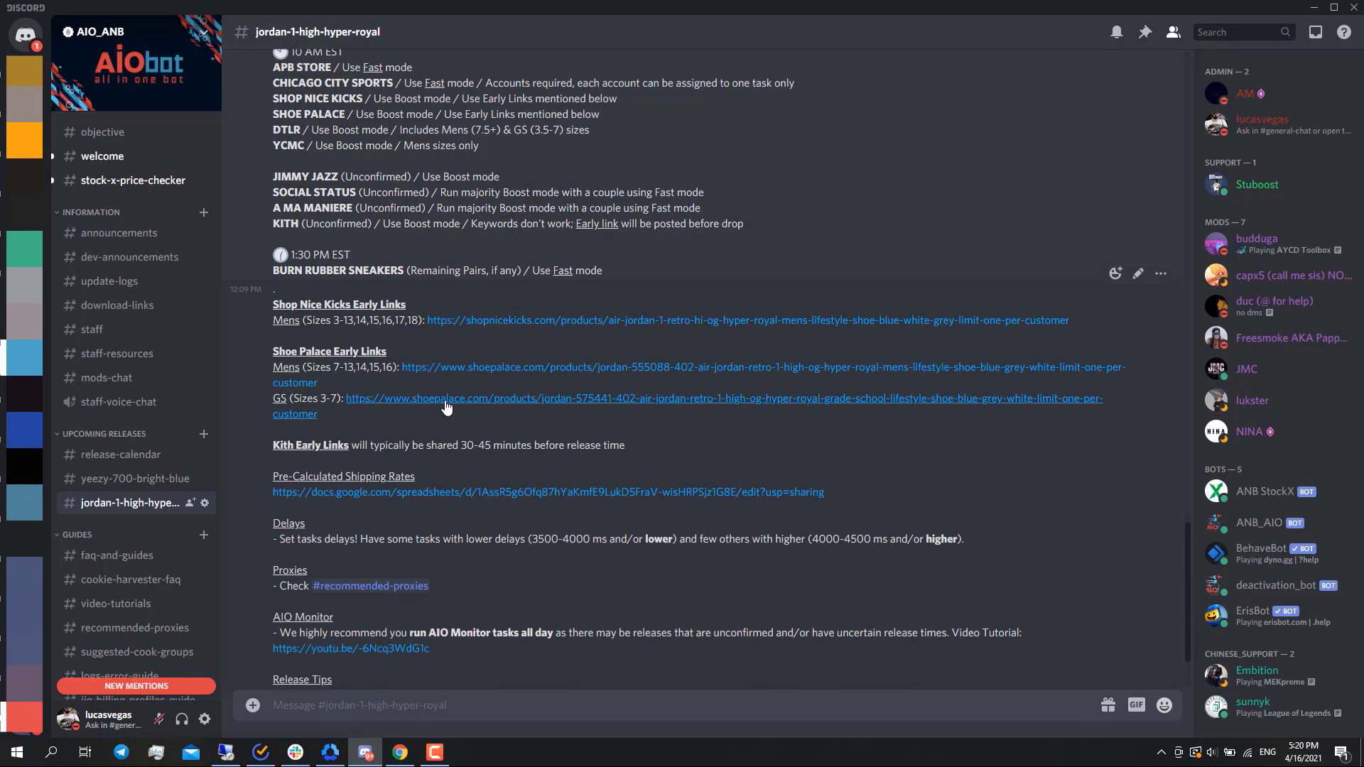
pyautogui.rightClick(523, 371)
pyautogui.click(571, 620)
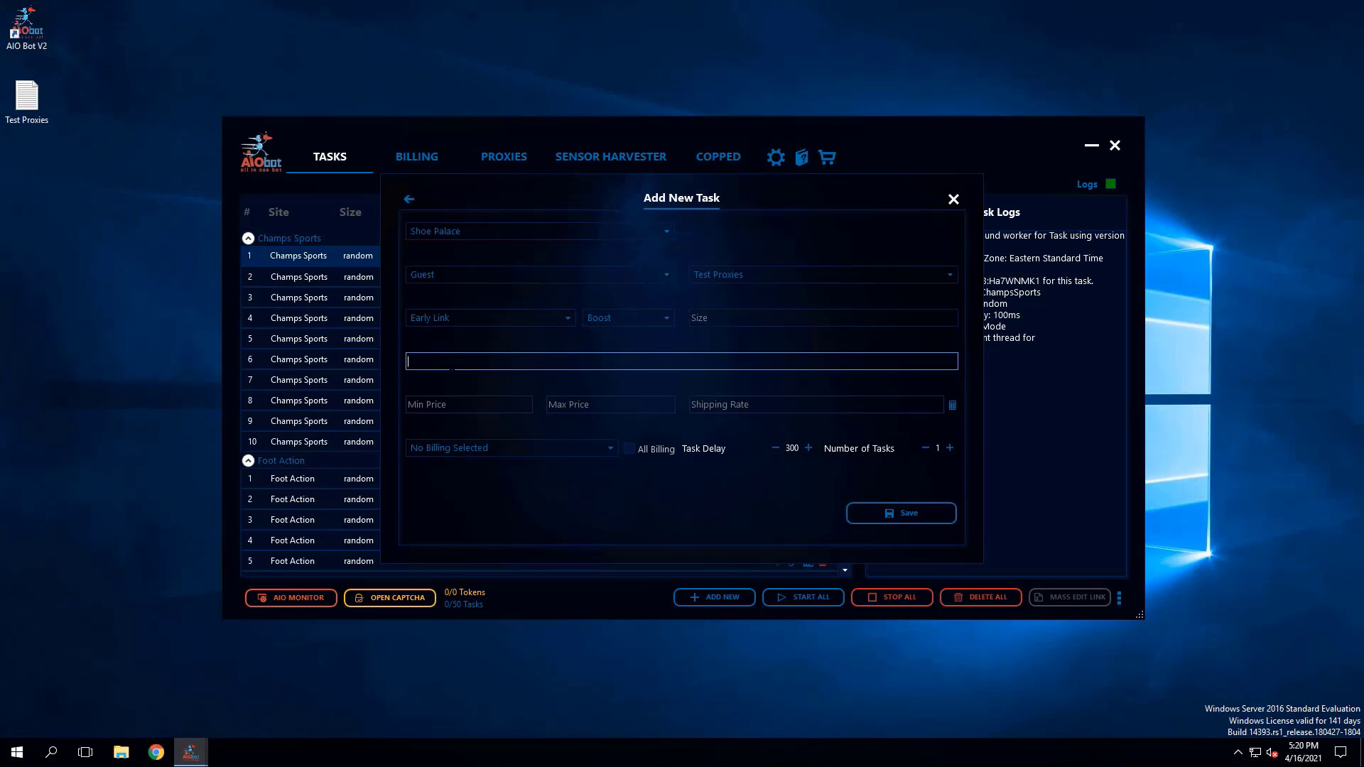
pyautogui.hotkey('ctrl', 'v')
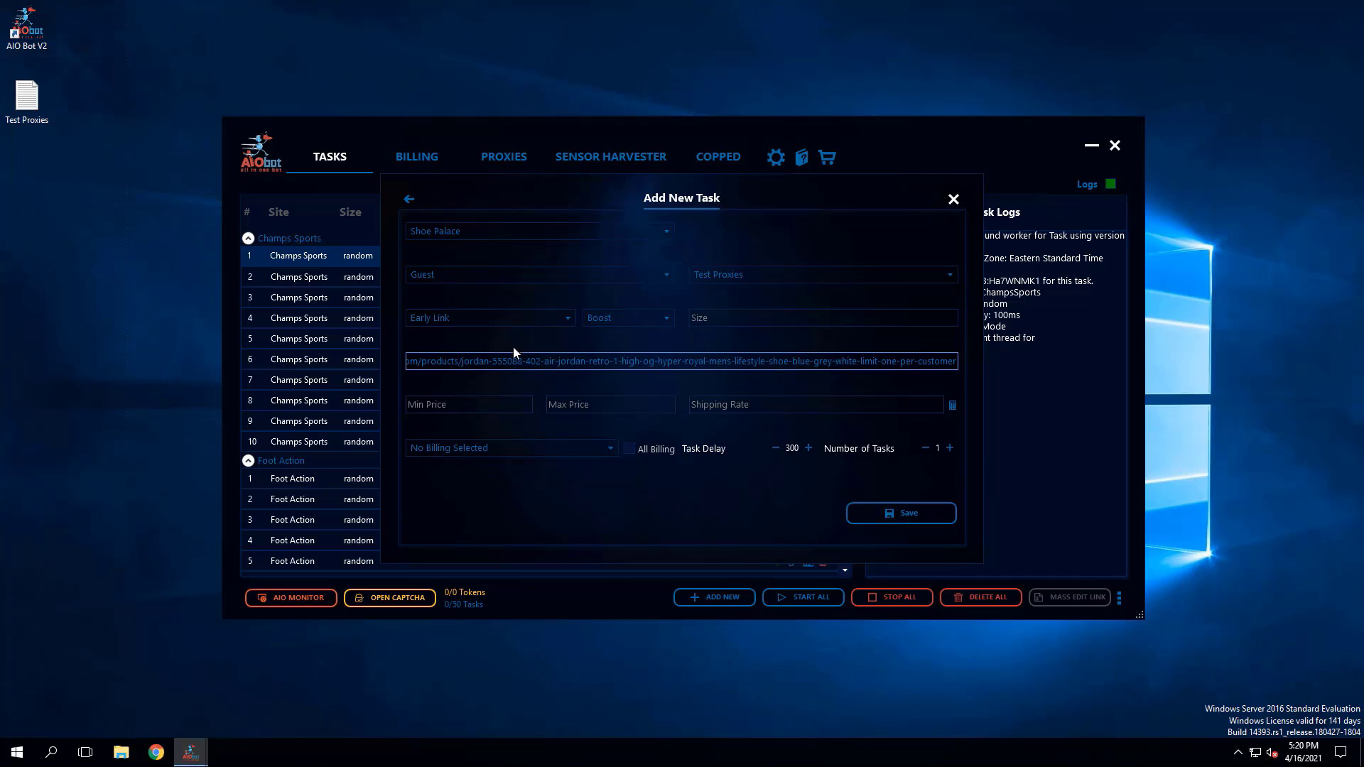
# - Select Early Link as the product search type and Boost as the task mode, checking the mode recommended in the release guide
pyautogui.click(490, 322)
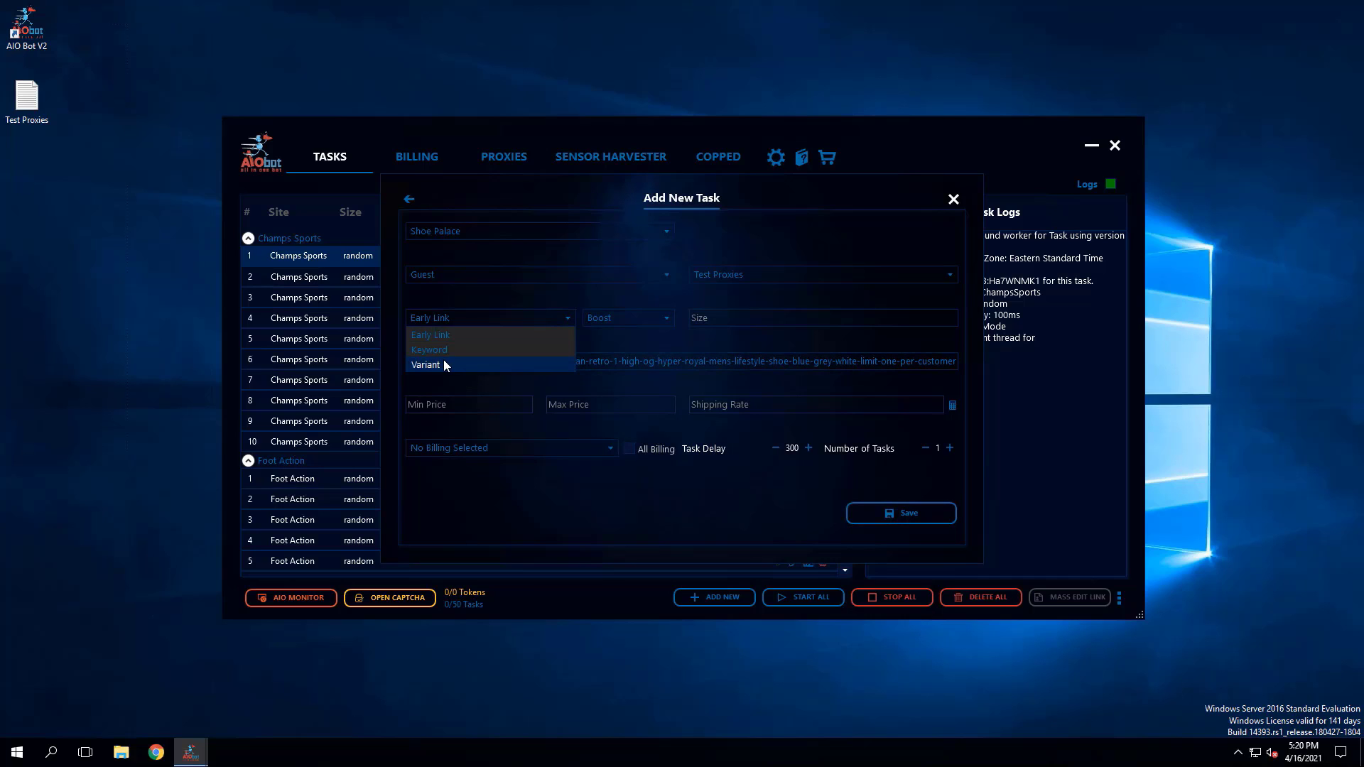
pyautogui.click(481, 334)
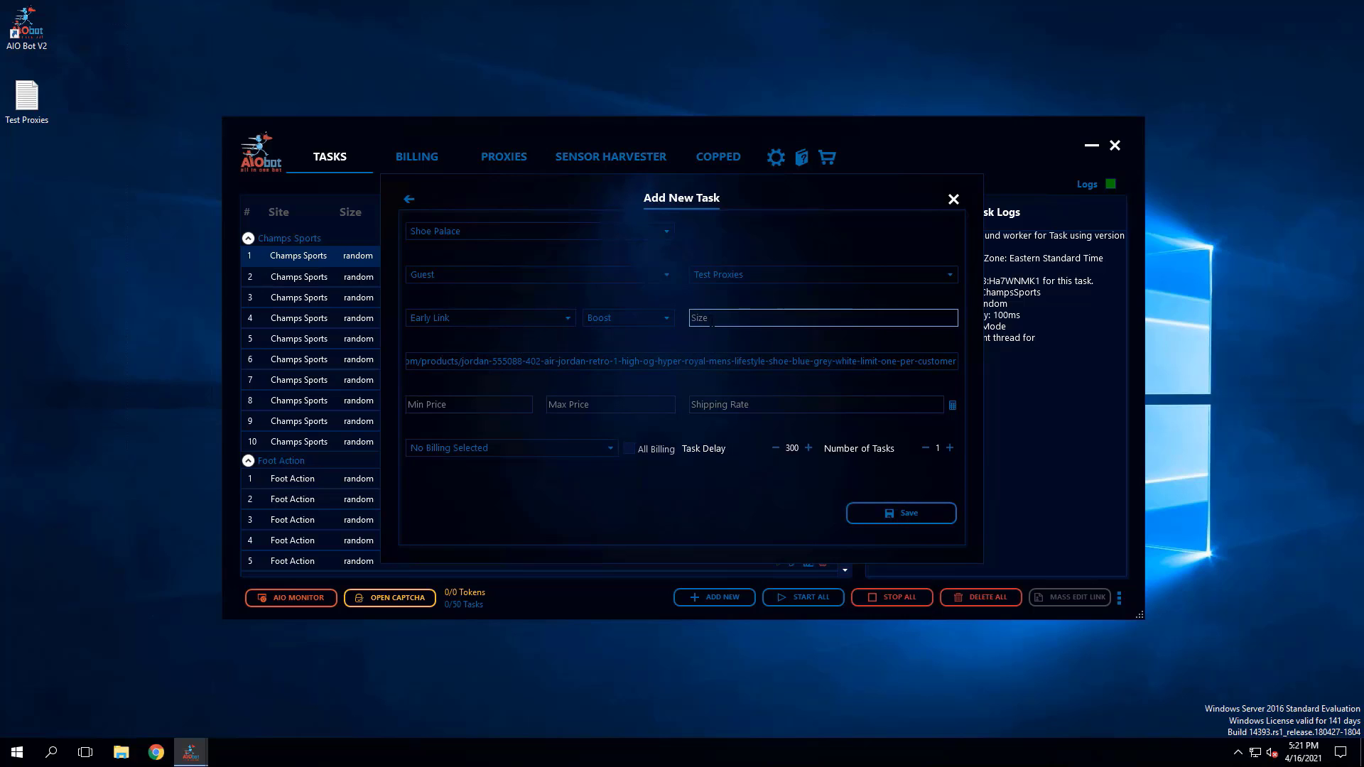
pyautogui.click(601, 317)
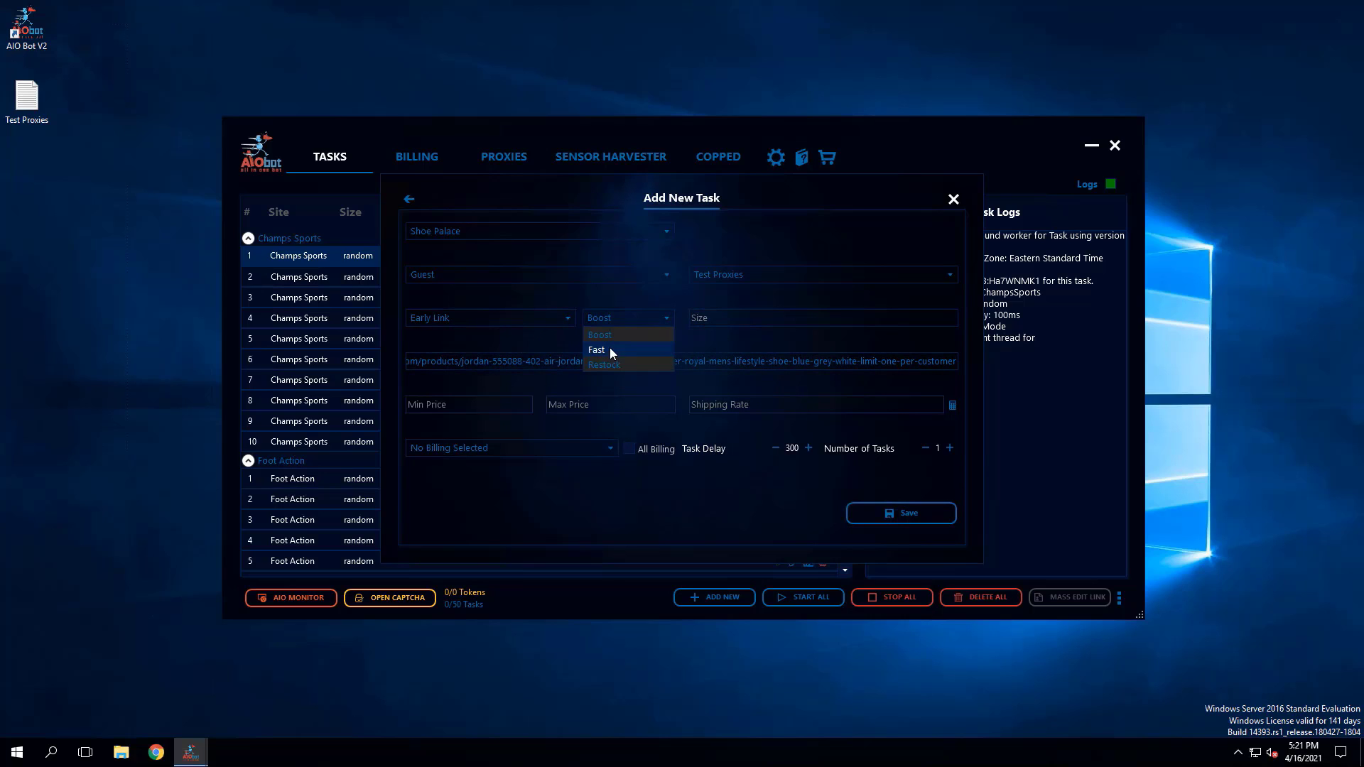
pyautogui.click(574, 298)
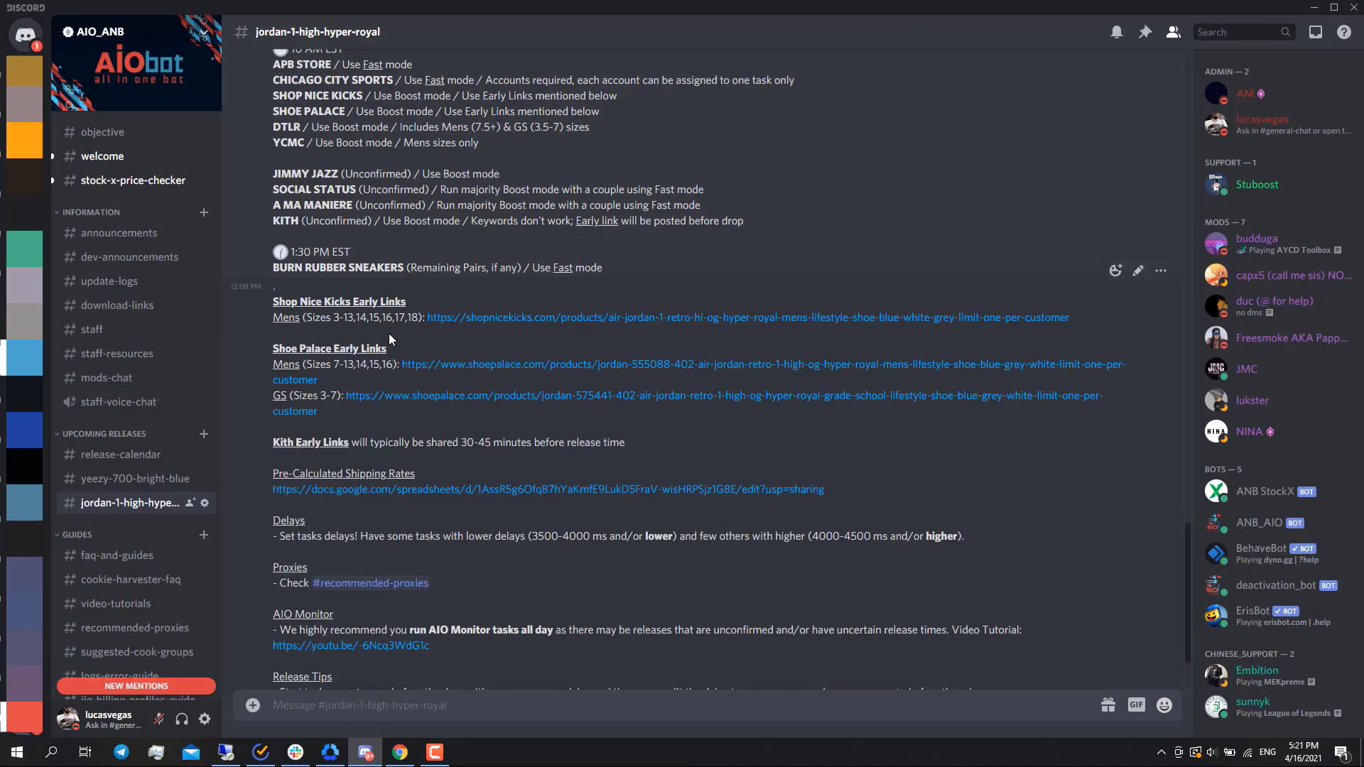
pyautogui.scroll(3, 390, 339)
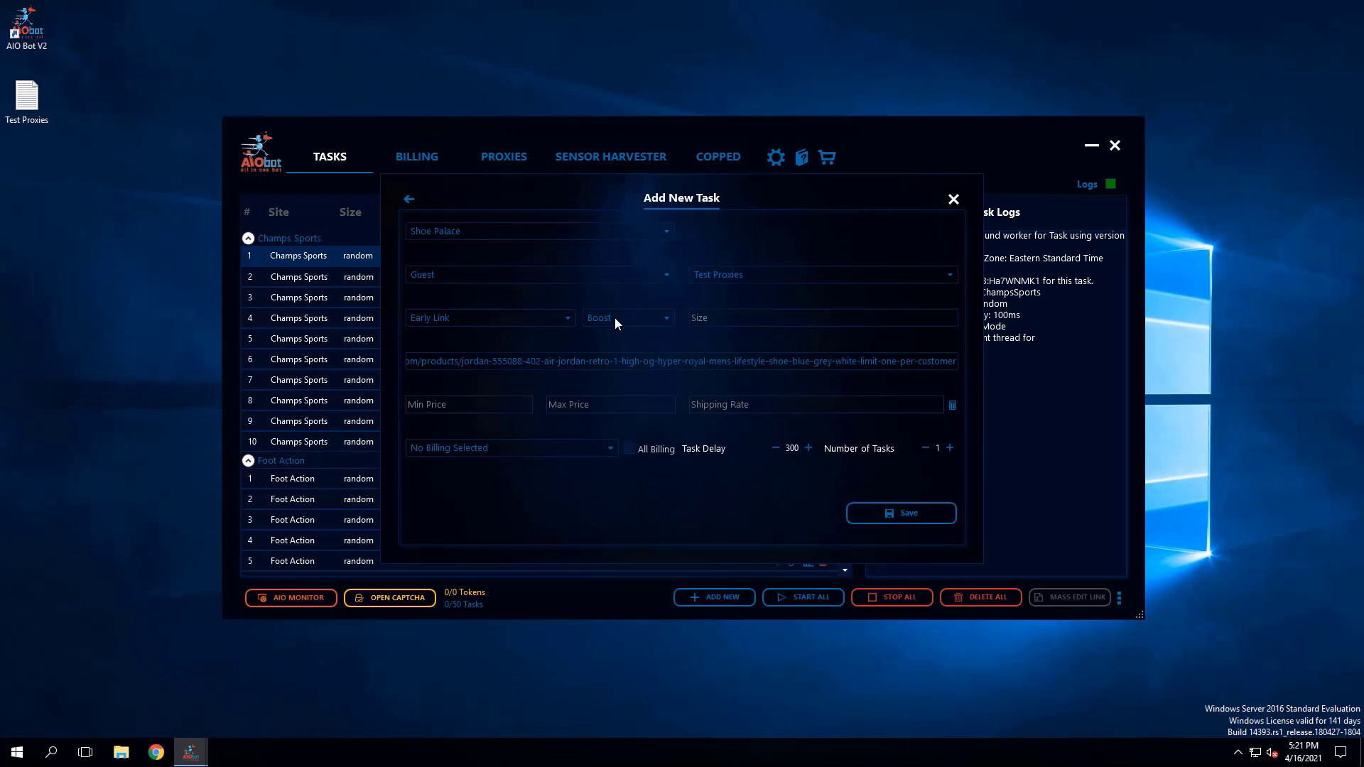
pyautogui.click(615, 318)
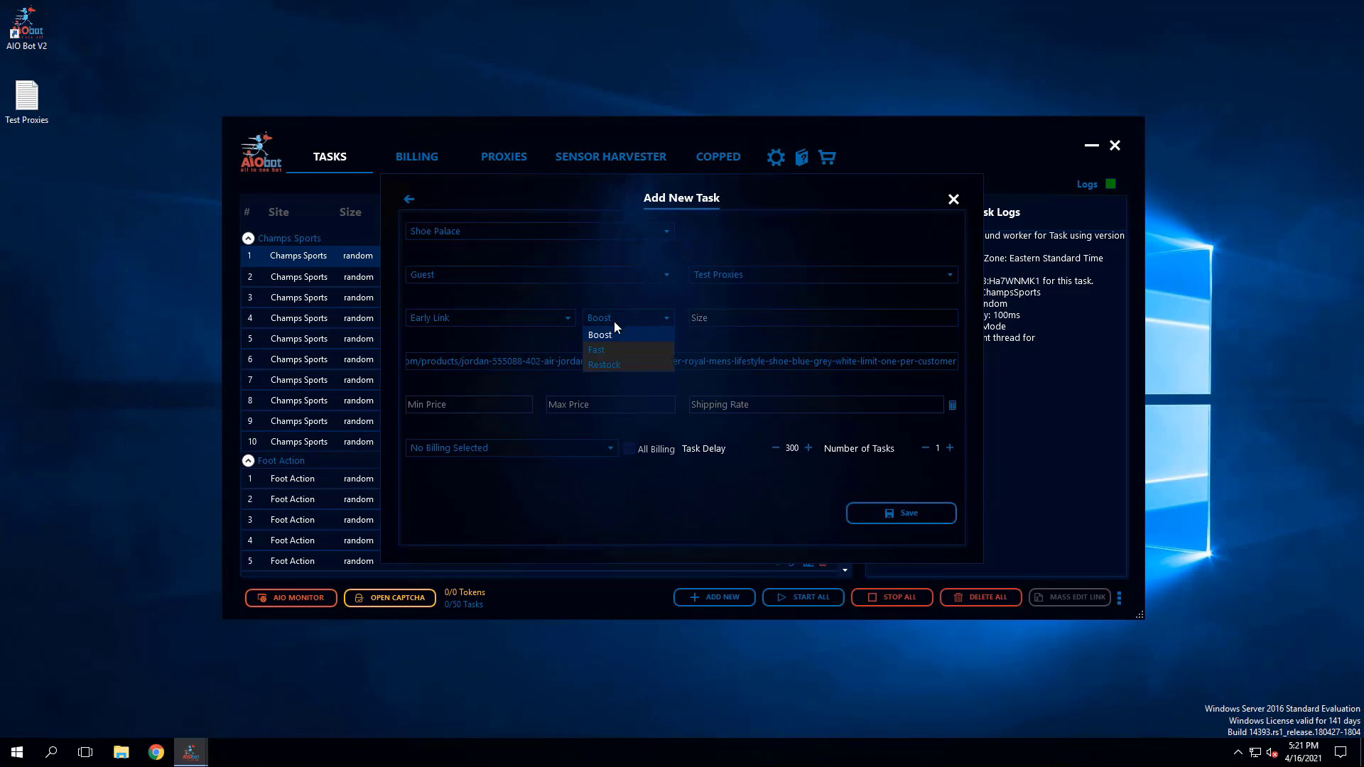
pyautogui.click(612, 336)
pyautogui.click(891, 317)
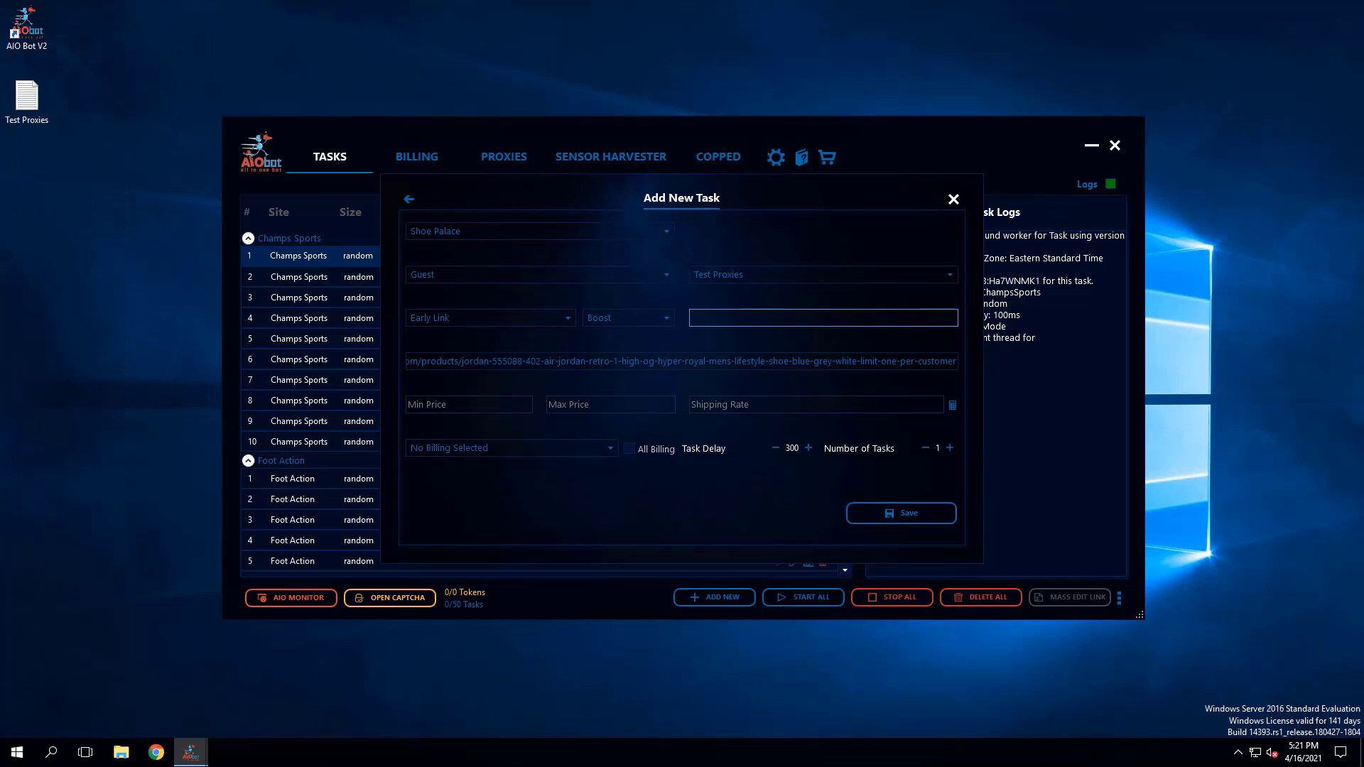
pyautogui.write('8')
pyautogui.press('BackSpace')
pyautogui.write('9.5')
pyautogui.press('BackSpace')
pyautogui.write('686.5&7')
pyautogui.press('BackSpace')
# - Set the size to random and check the early links, delays and release tips in the Discord guide
pyautogui.write('random')
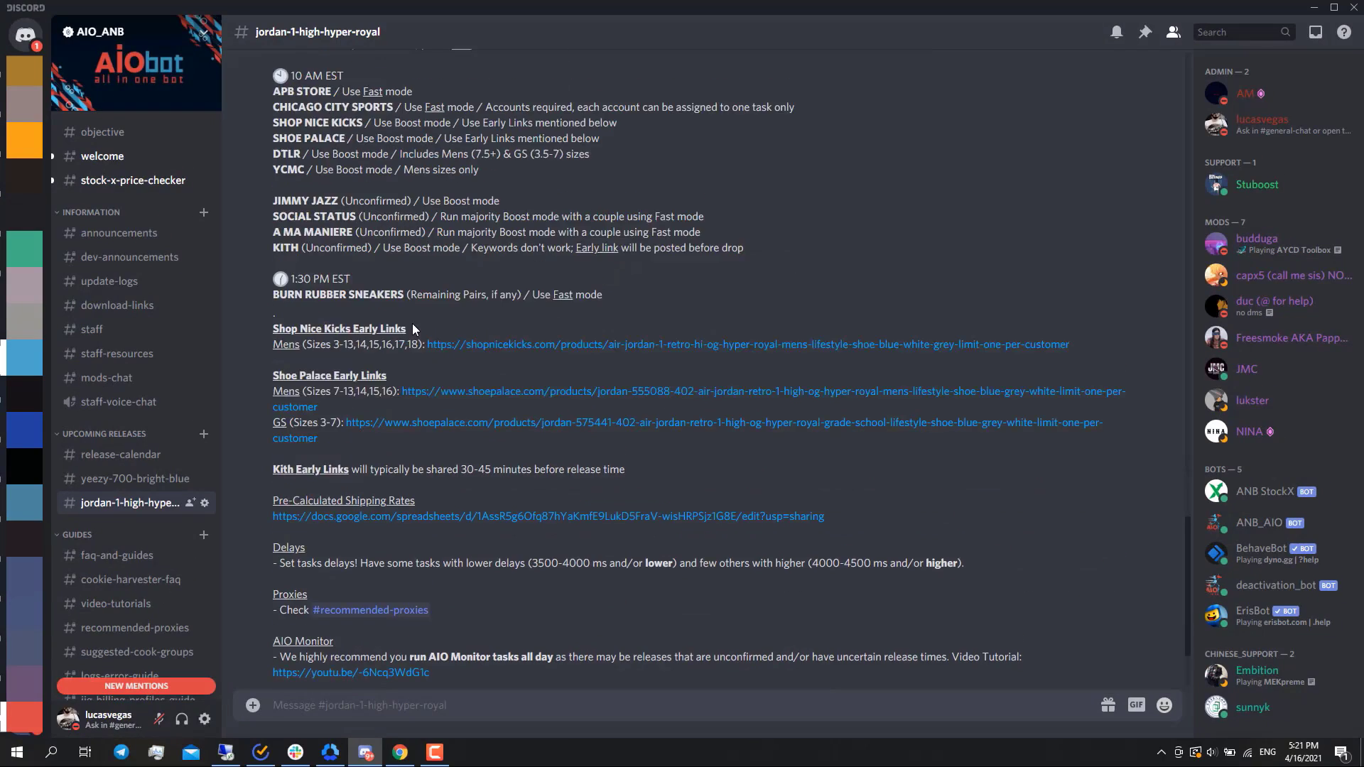
pyautogui.scroll(-3, 373, 348)
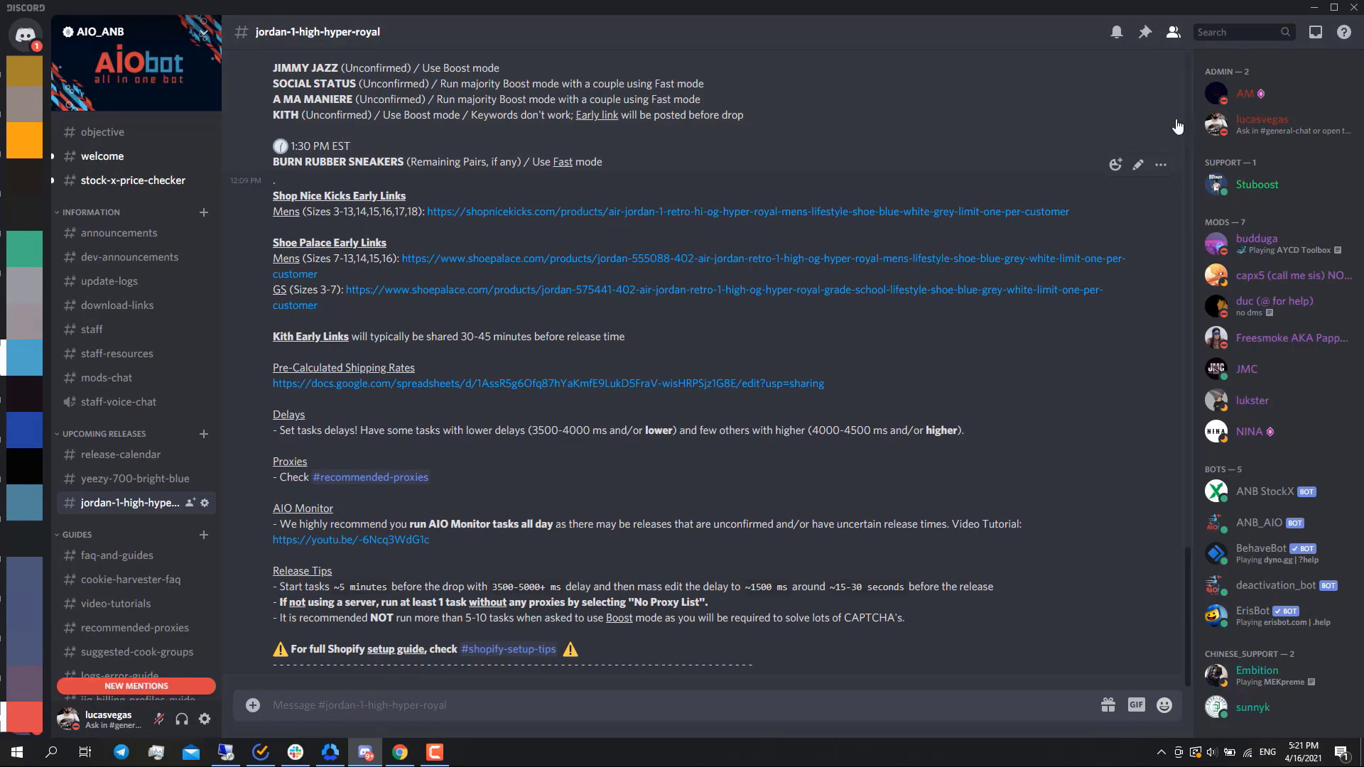
pyautogui.click(1315, 14)
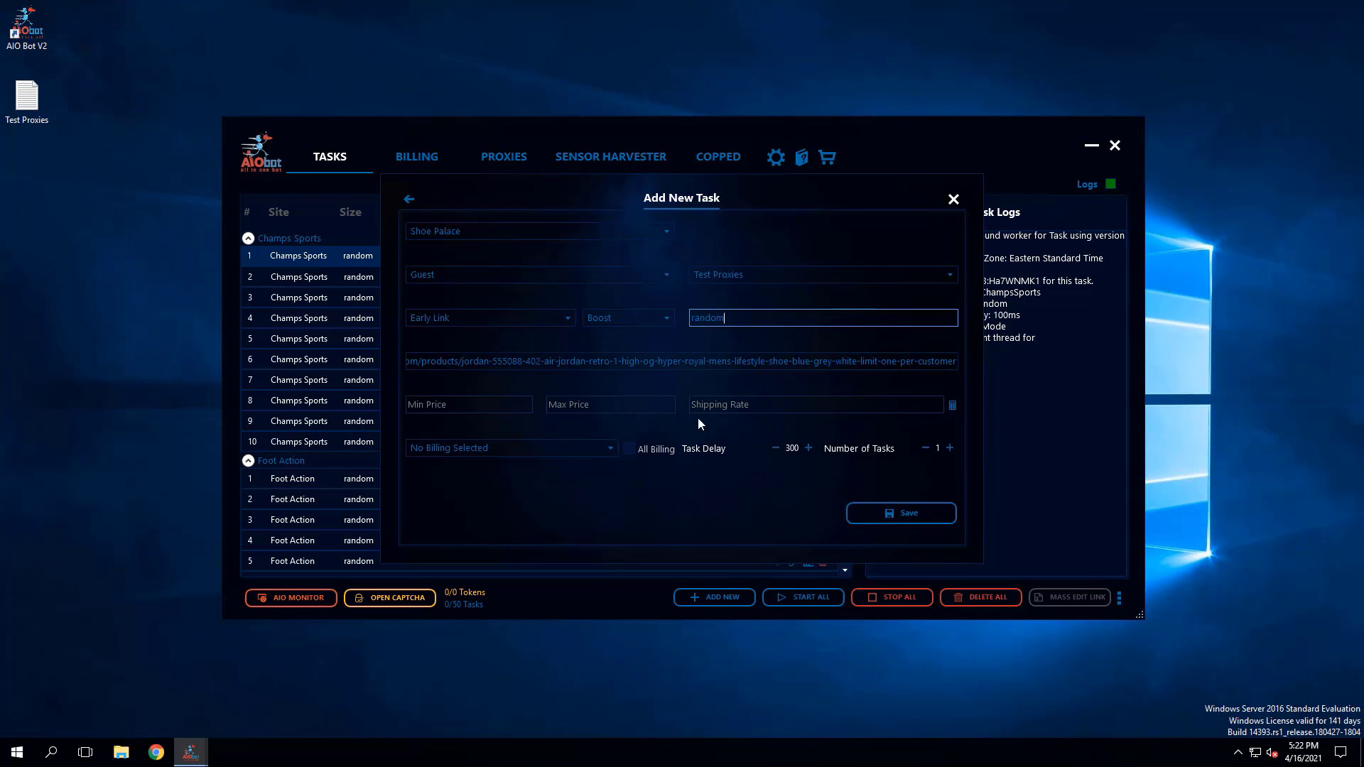
# - Assign the Test Profile billing, set the task delay to 5000, and save the Shoe Palace task before closing the form
pyautogui.click(611, 456)
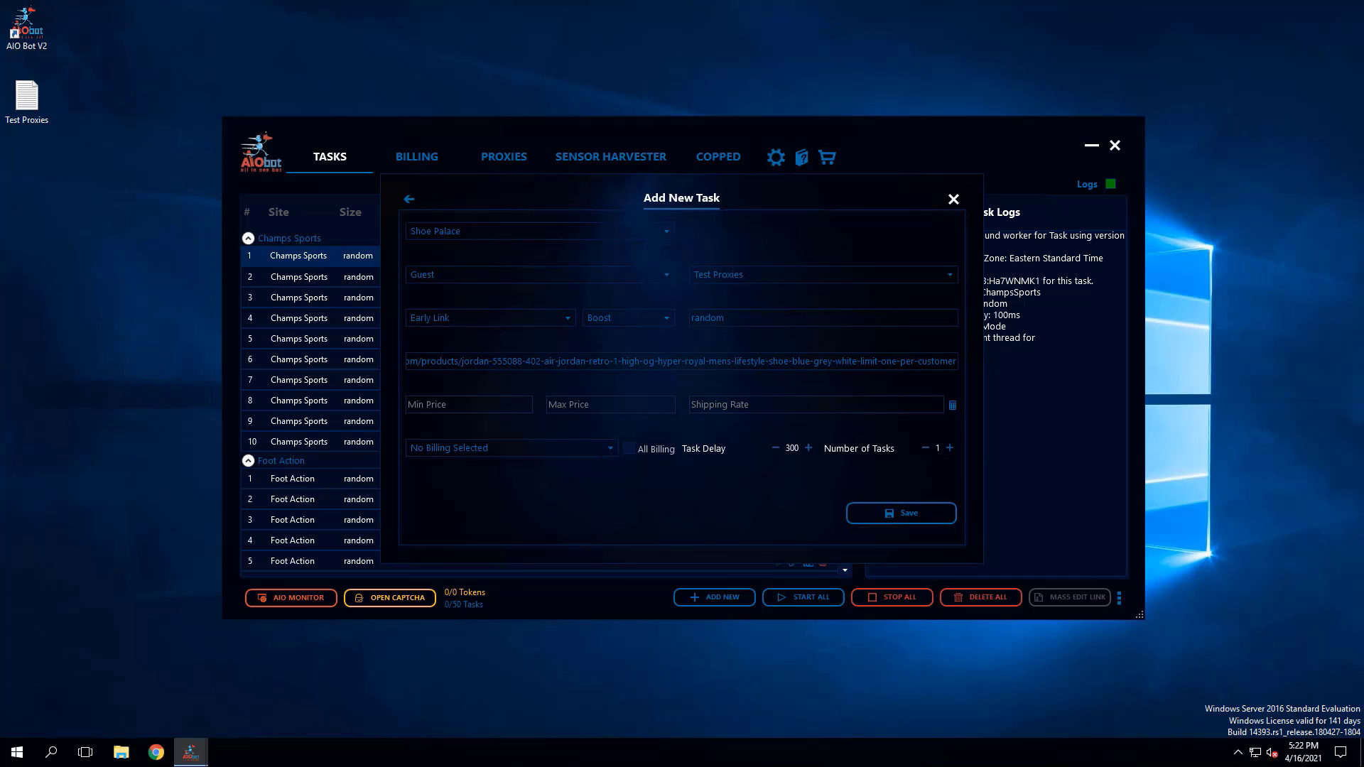
pyautogui.click(608, 451)
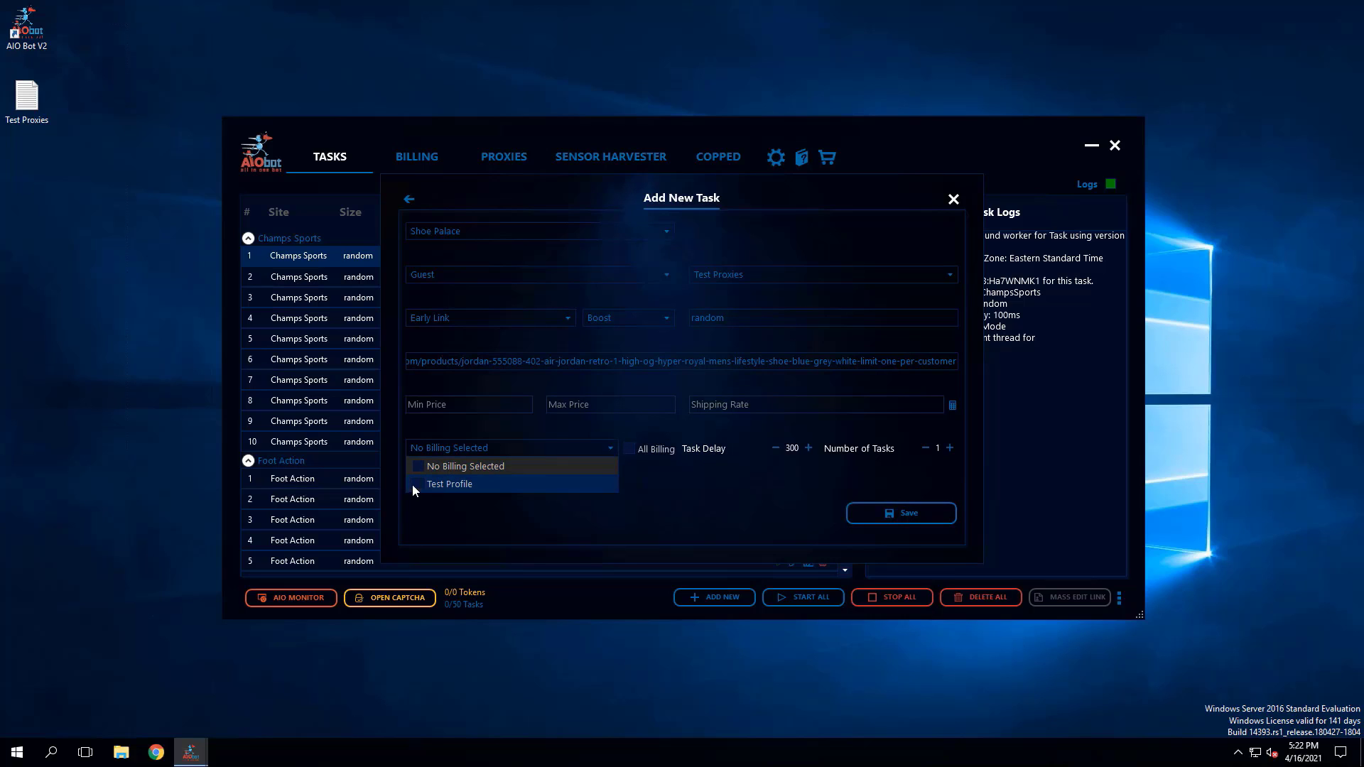
pyautogui.click(420, 482)
pyautogui.click(672, 479)
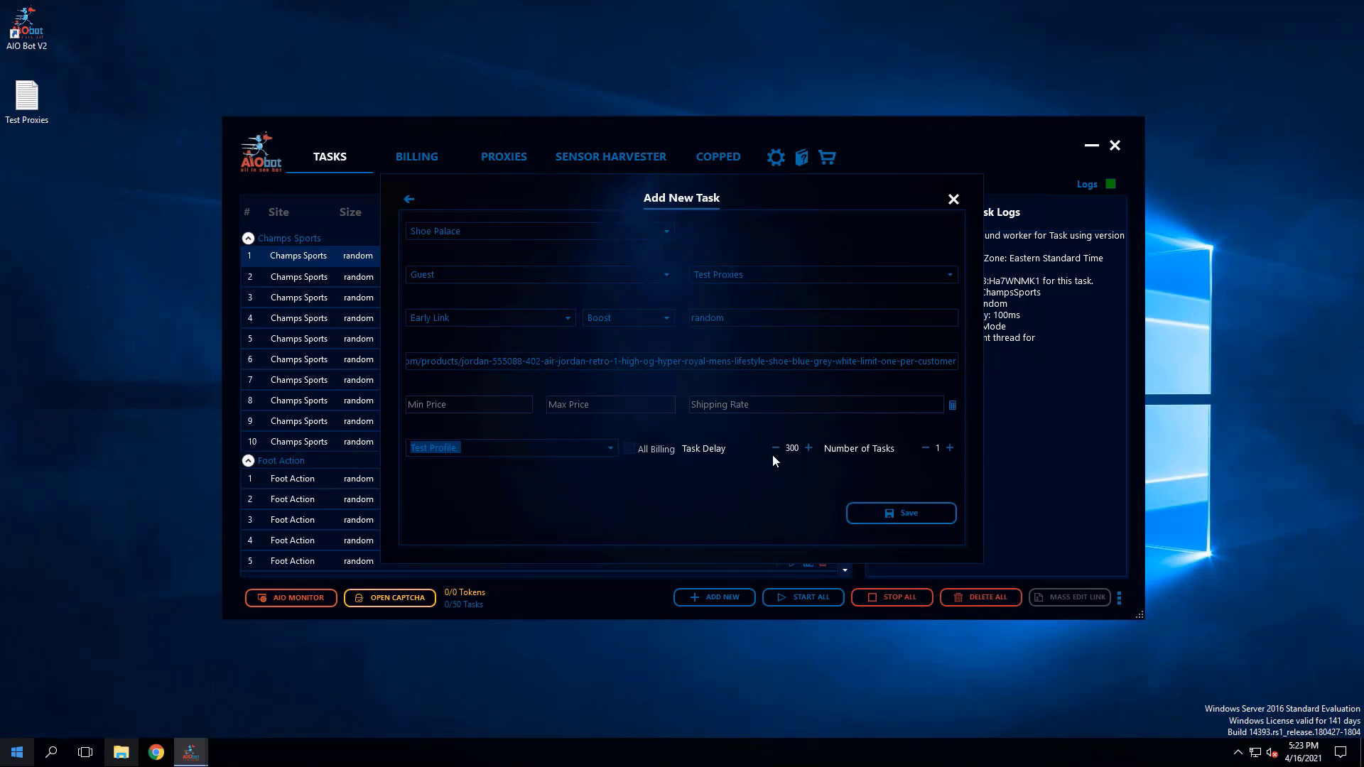
pyautogui.doubleClick(793, 449)
pyautogui.write('5000')
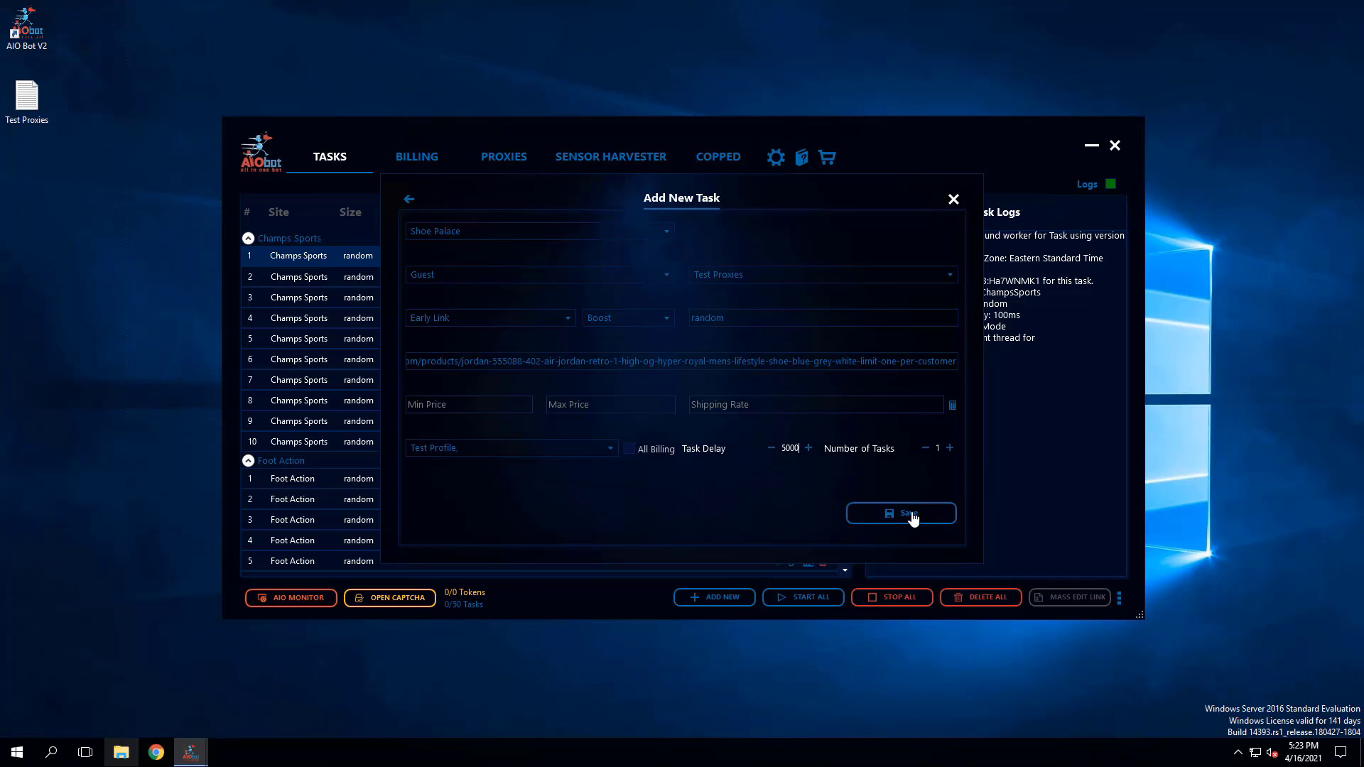
pyautogui.click(953, 200)
# - Open the saved Shoe Palace task to review its settings, and close it without changes
pyautogui.moveTo(844, 277); pyautogui.dragTo(824, 571)
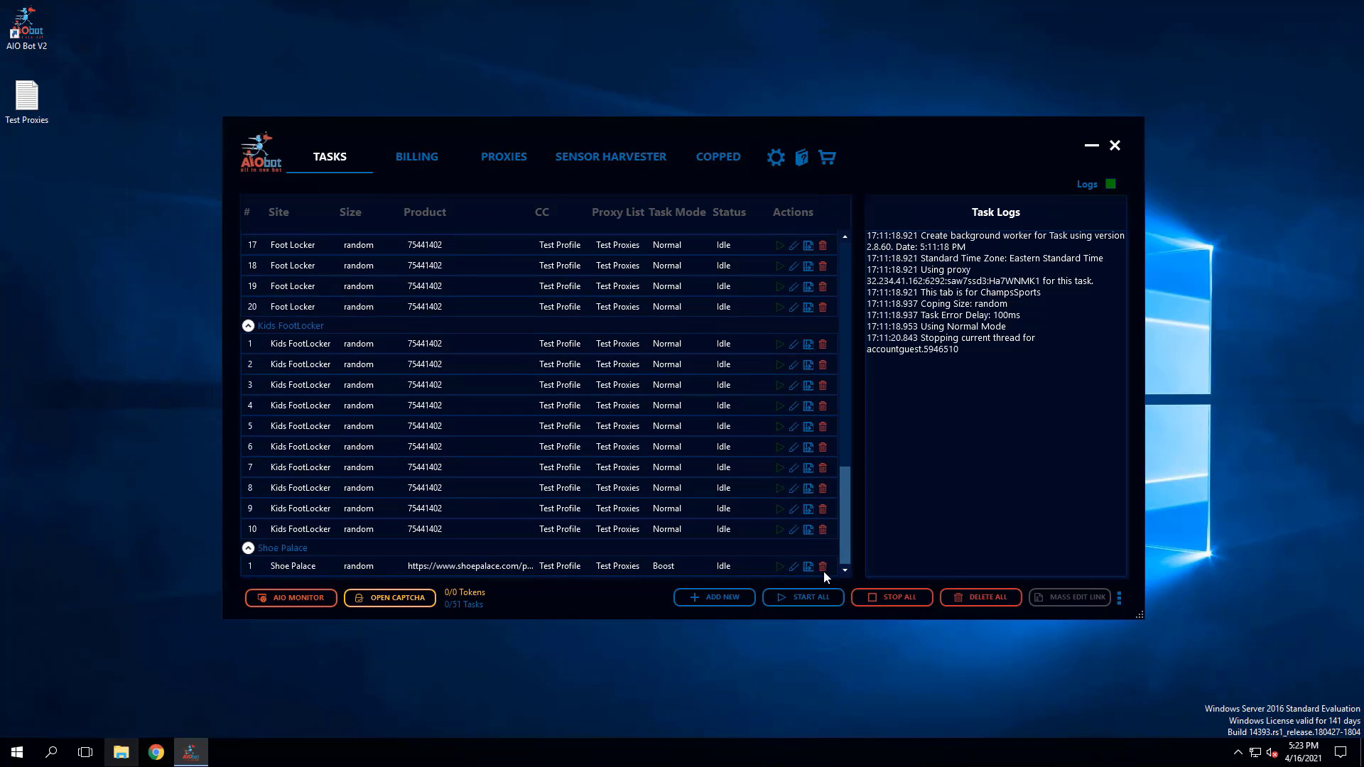
pyautogui.click(548, 568)
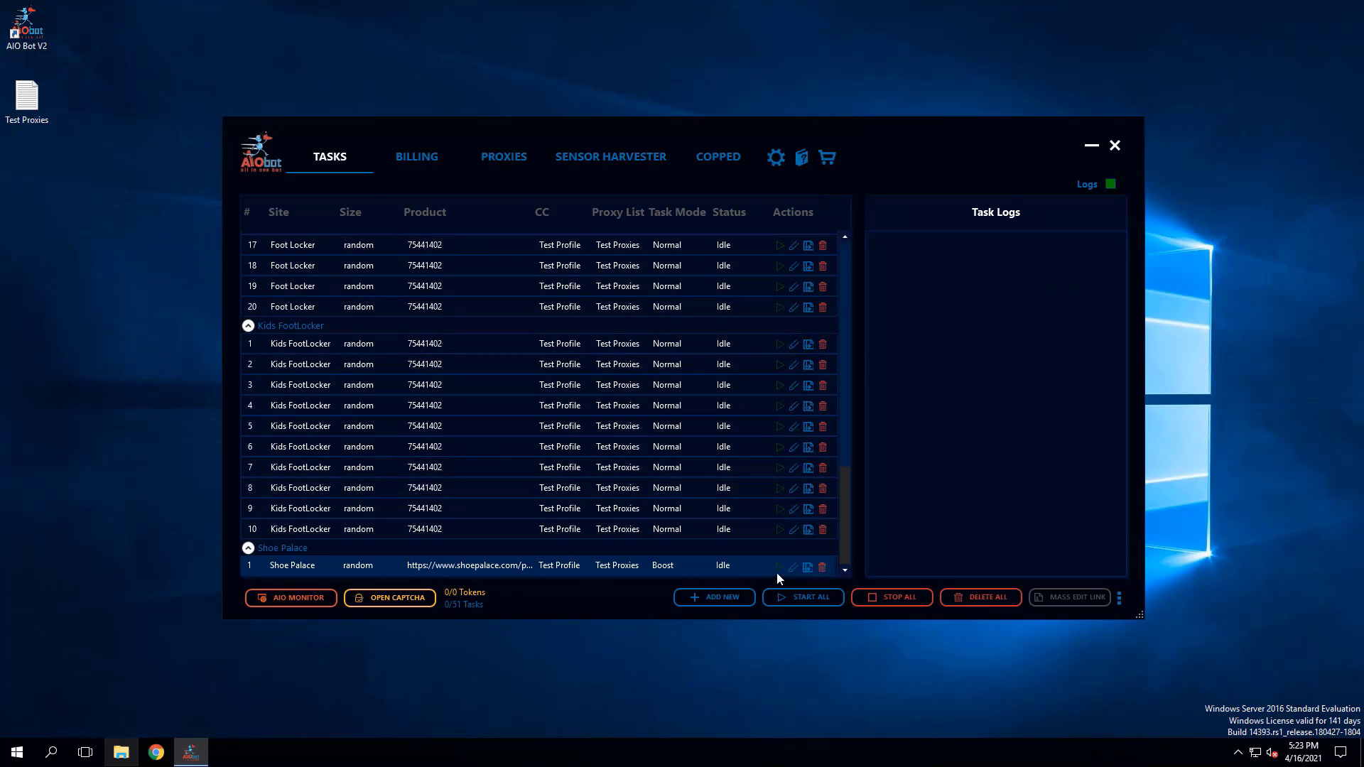
pyautogui.click(794, 568)
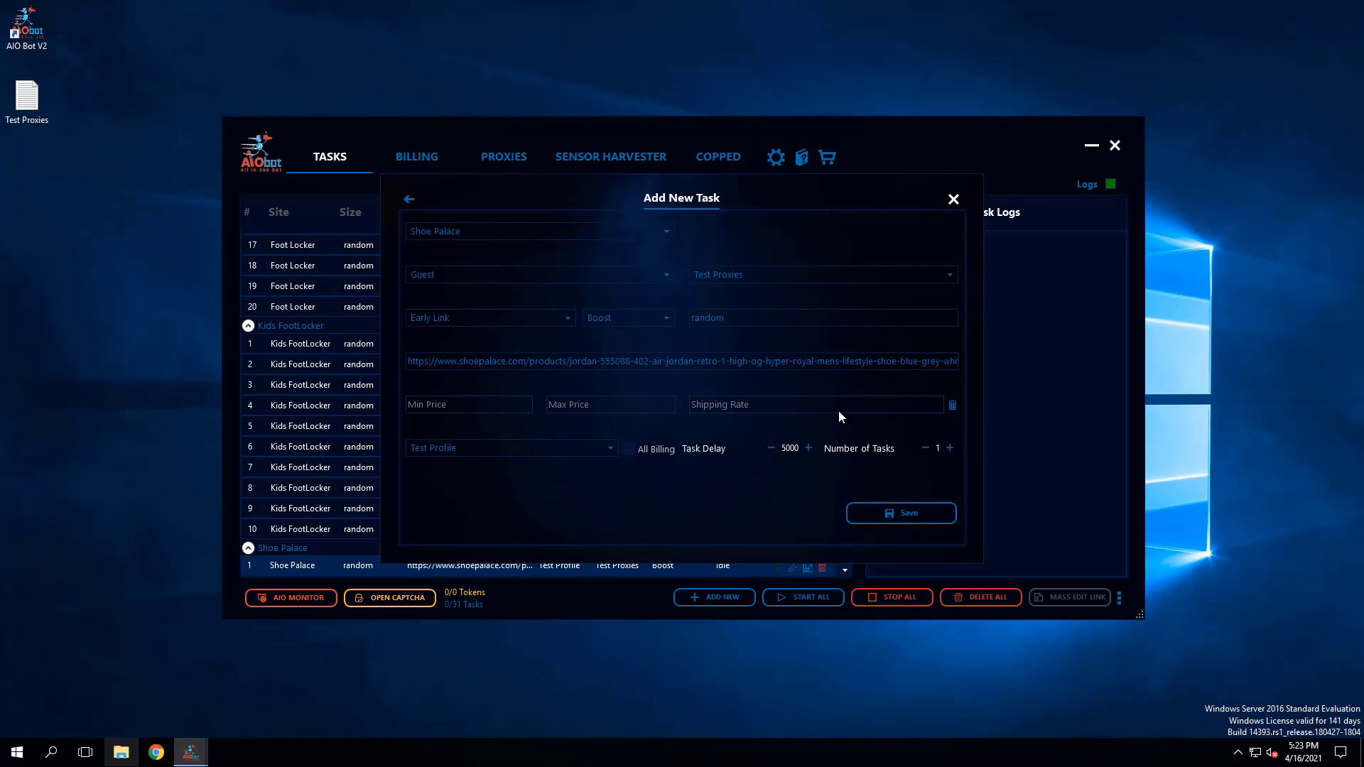
pyautogui.click(953, 200)
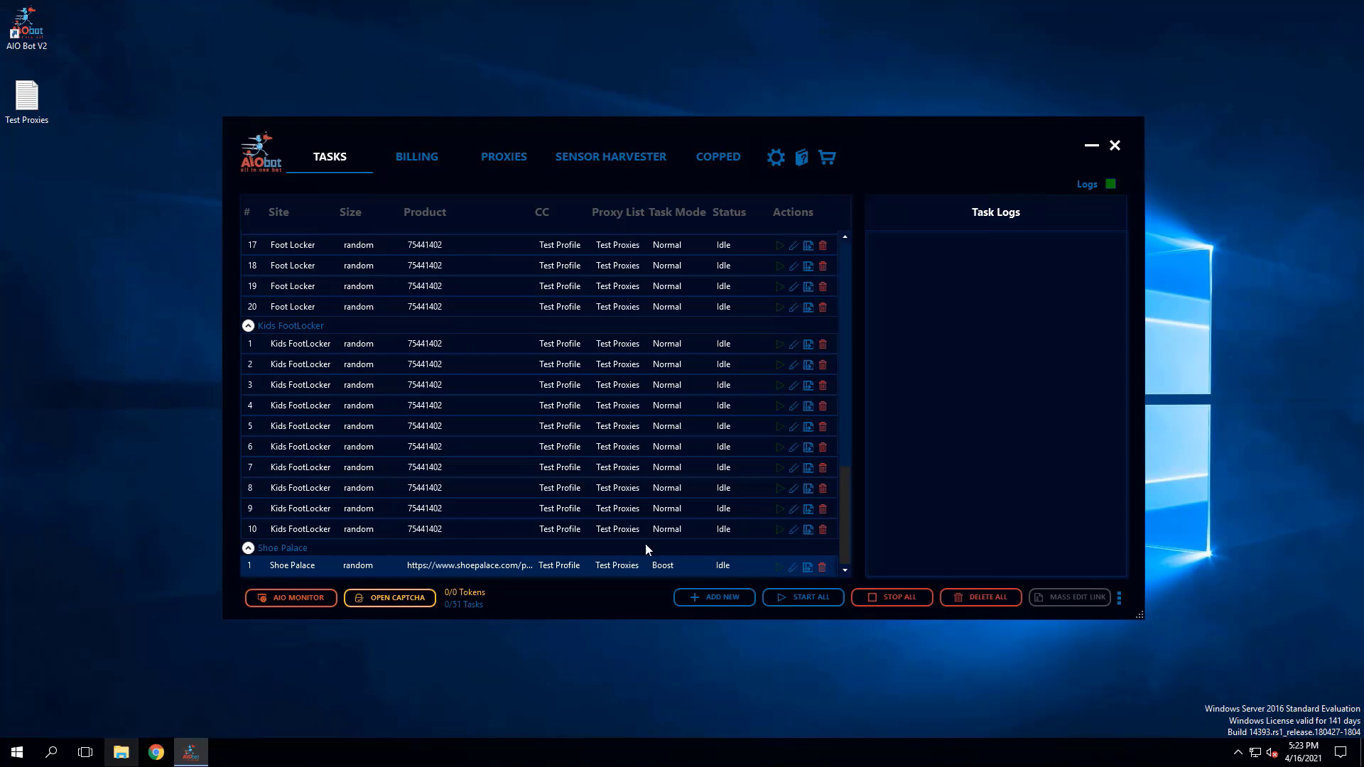
# - Start the Shoe Palace task and change its task delay to 3000 through the selected-tasks delay edit while it runs
pyautogui.click(780, 568)
pyautogui.rightClick(675, 568)
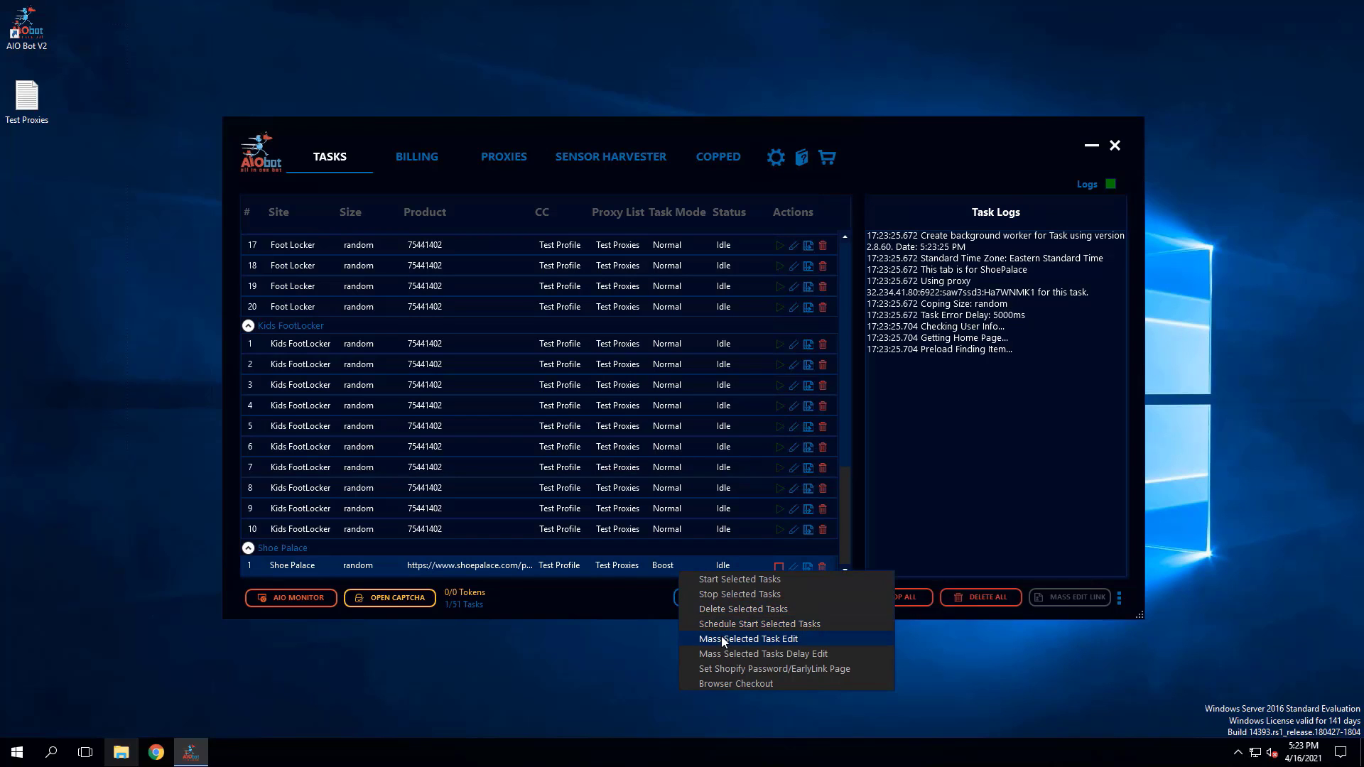
pyautogui.click(774, 654)
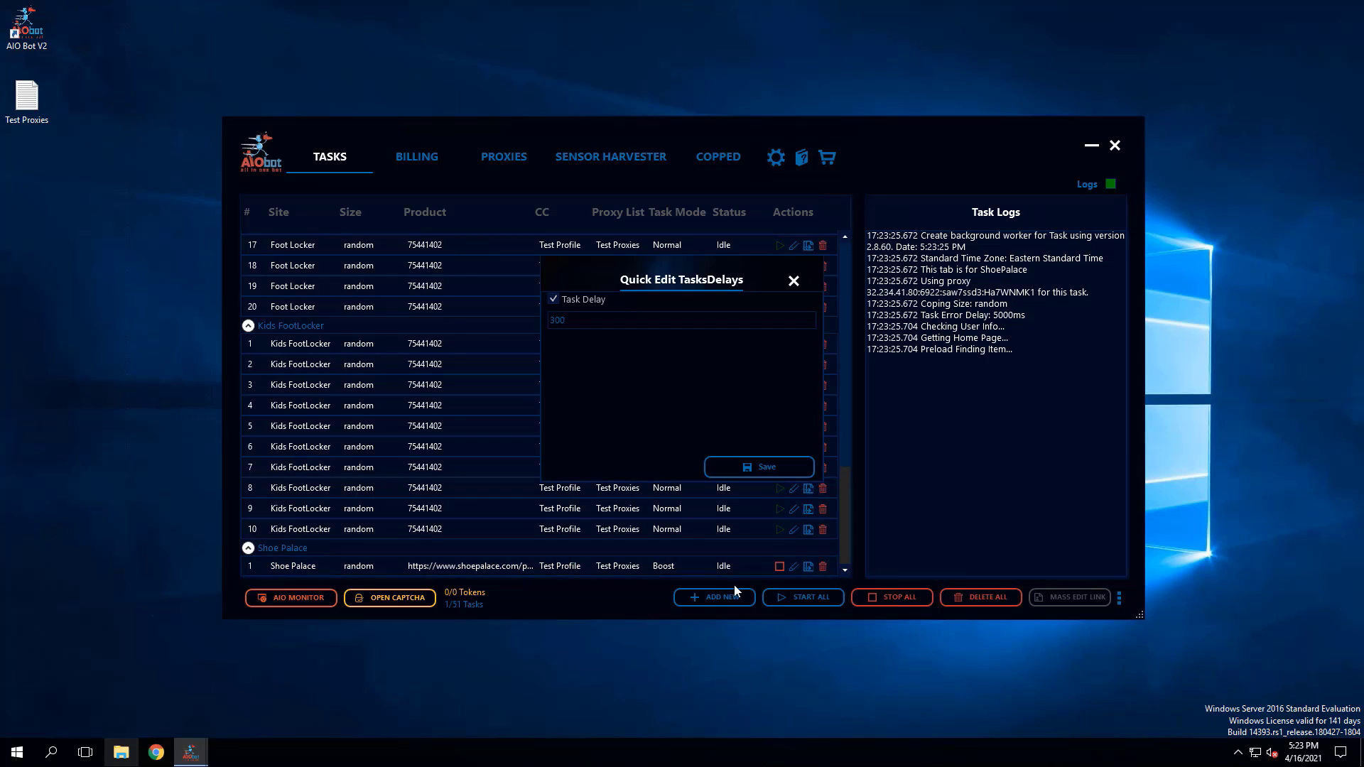
pyautogui.click(572, 320)
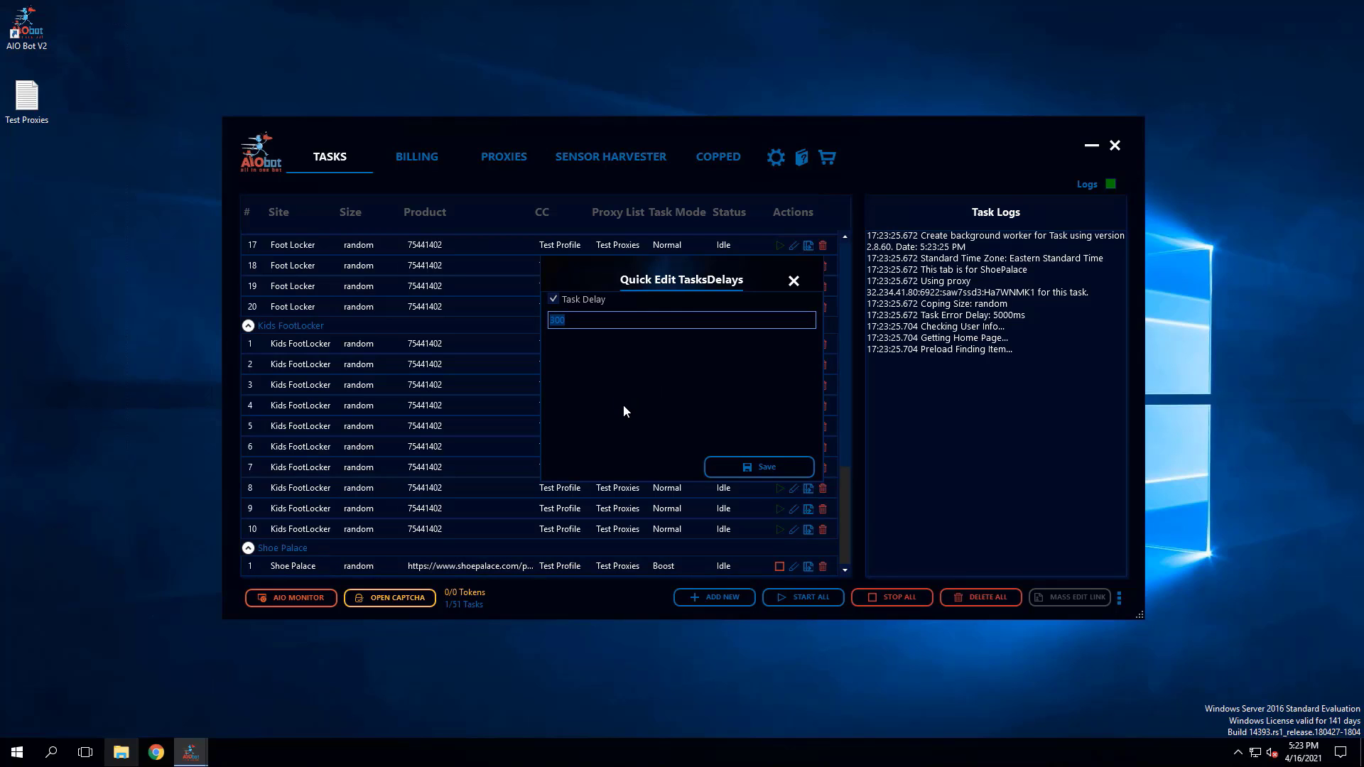
pyautogui.write('3000')
pyautogui.click(758, 467)
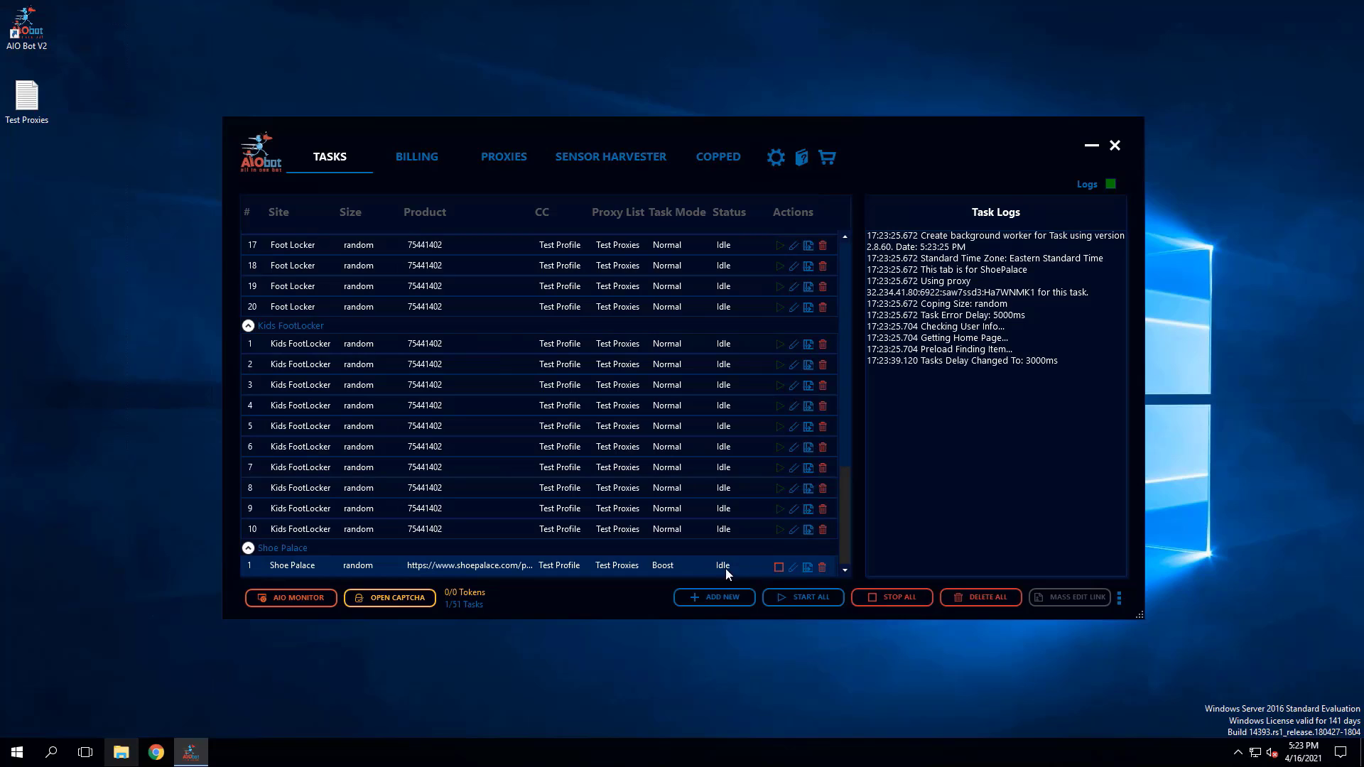
pyautogui.moveTo(659, 568)
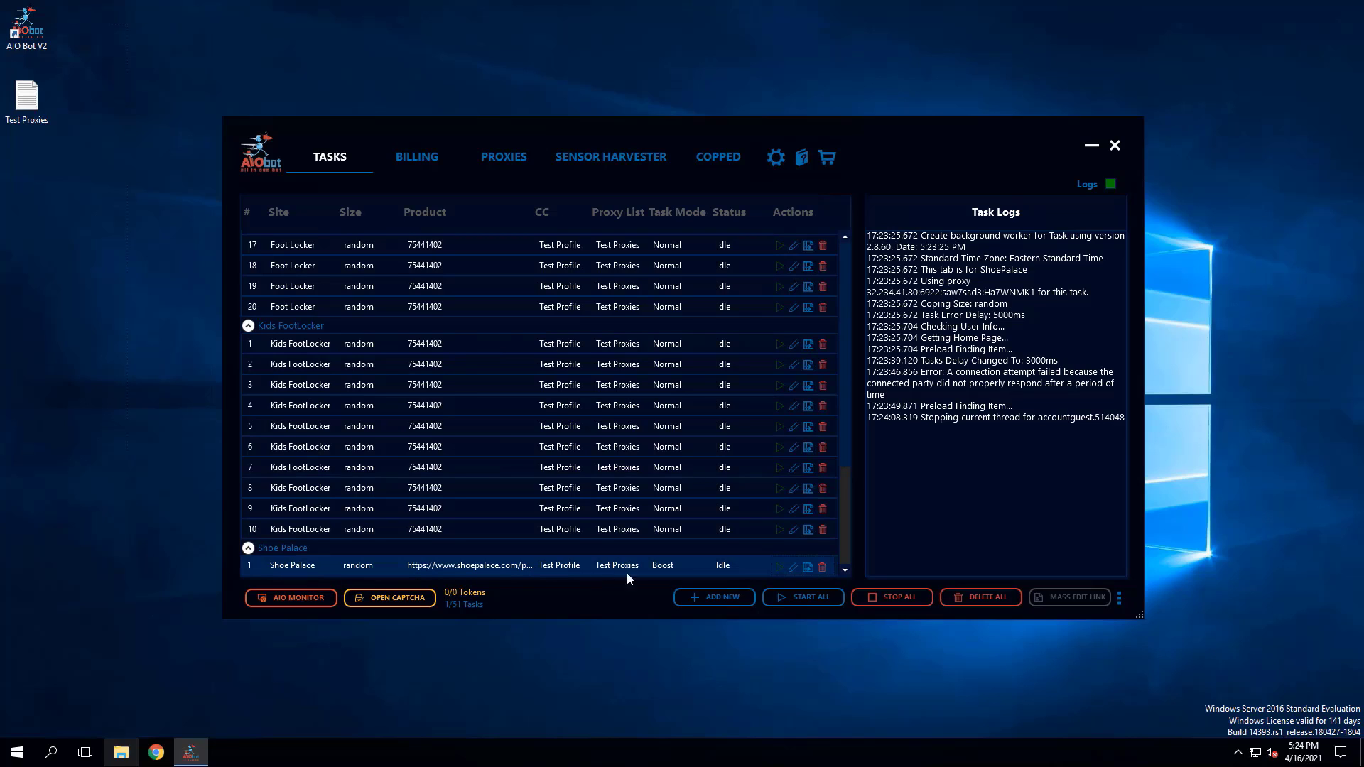
# - Open the Shoe Palace task for editing, check the Discord release guide, and change the task's site to DTLR
pyautogui.click(794, 566)
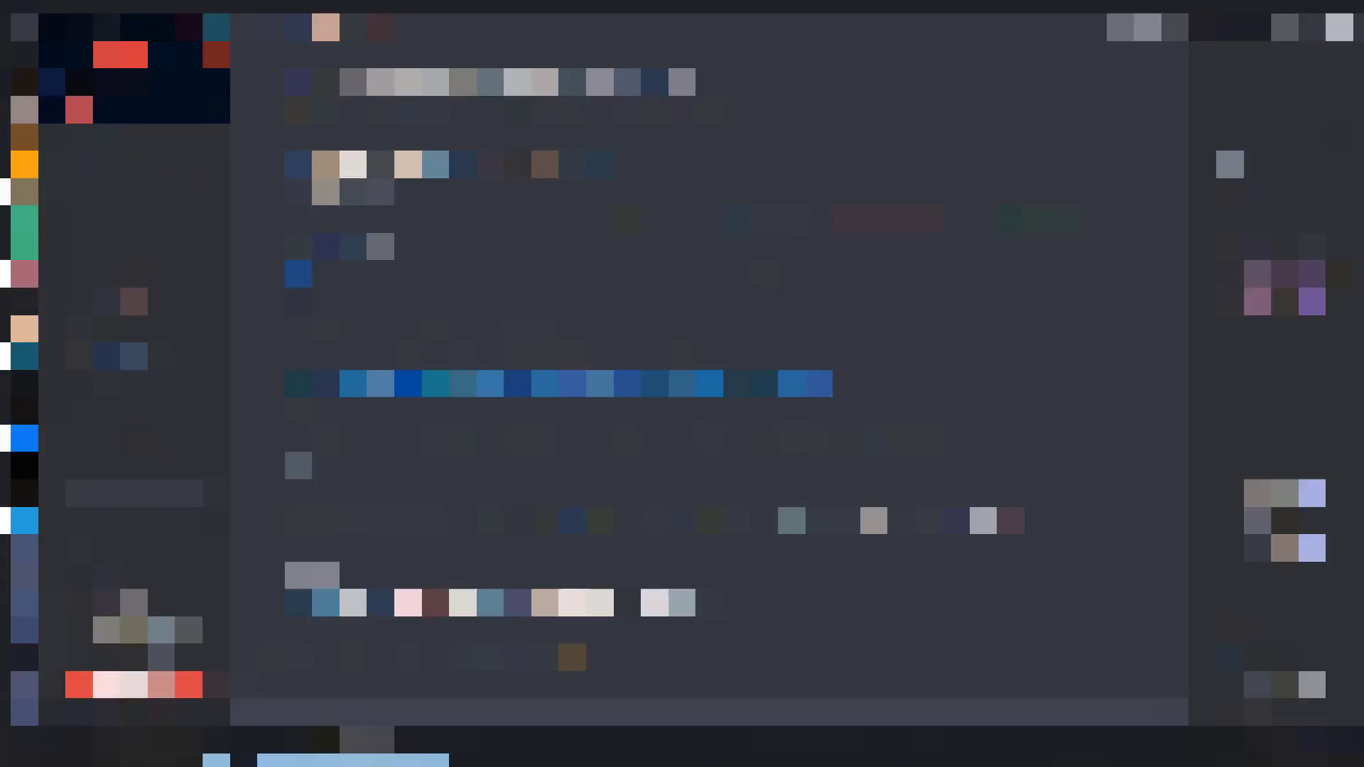
pyautogui.scroll(4, 439, 425)
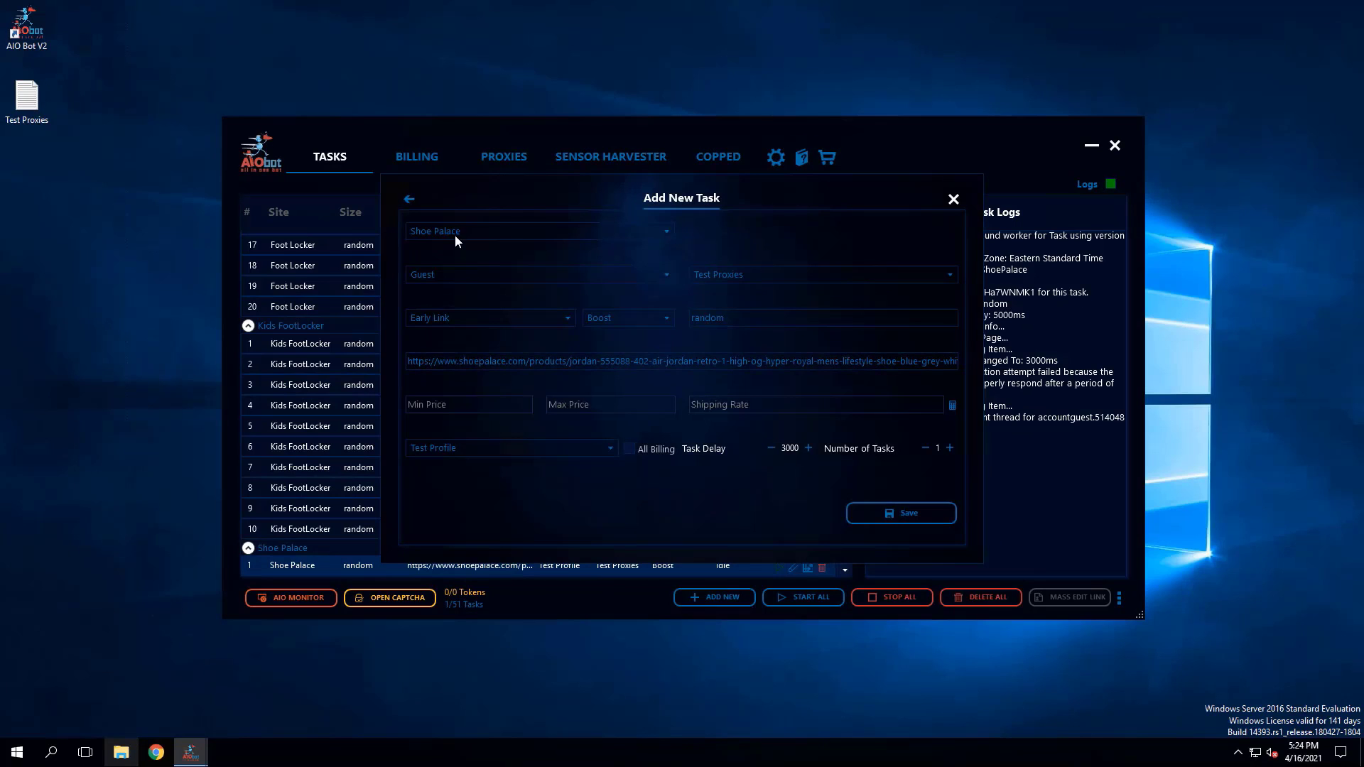
pyautogui.click(546, 232)
pyautogui.scroll(14, 525, 339)
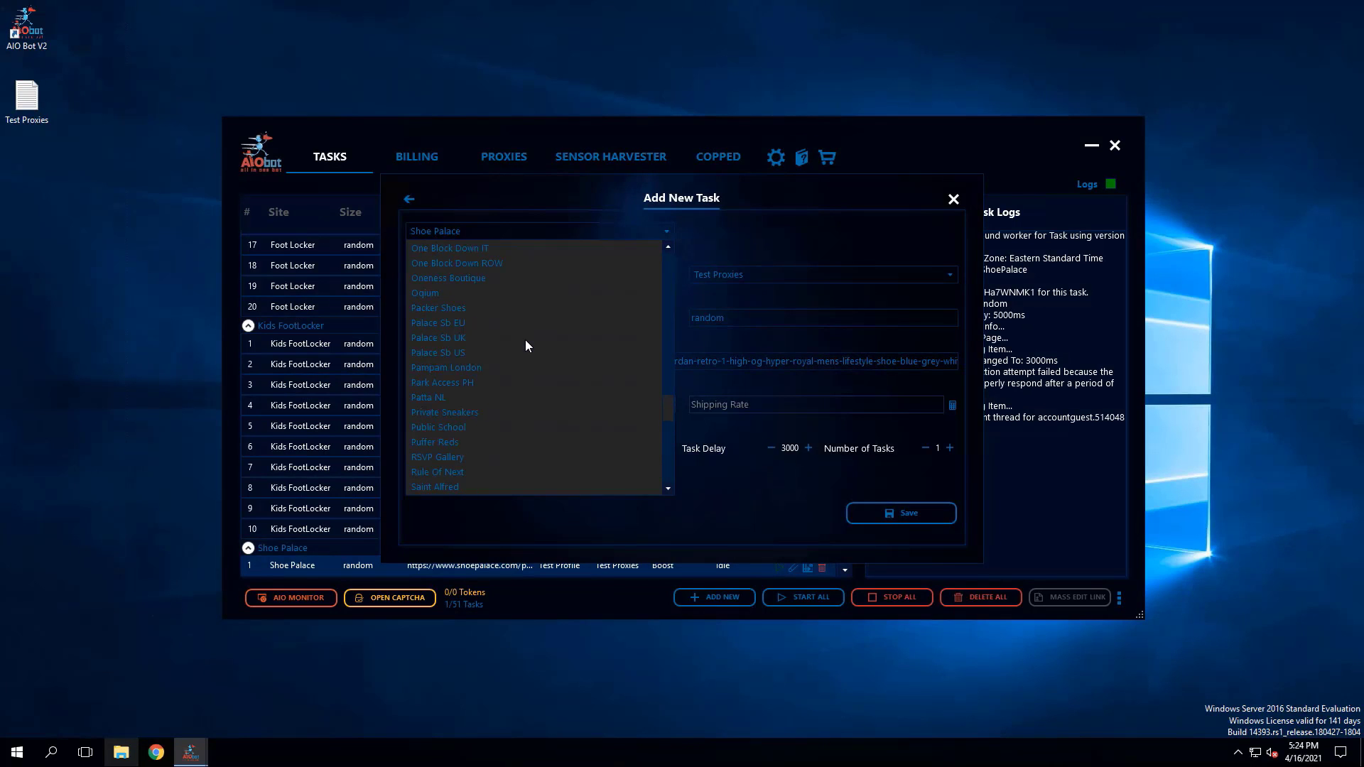
pyautogui.scroll(15, 525, 340)
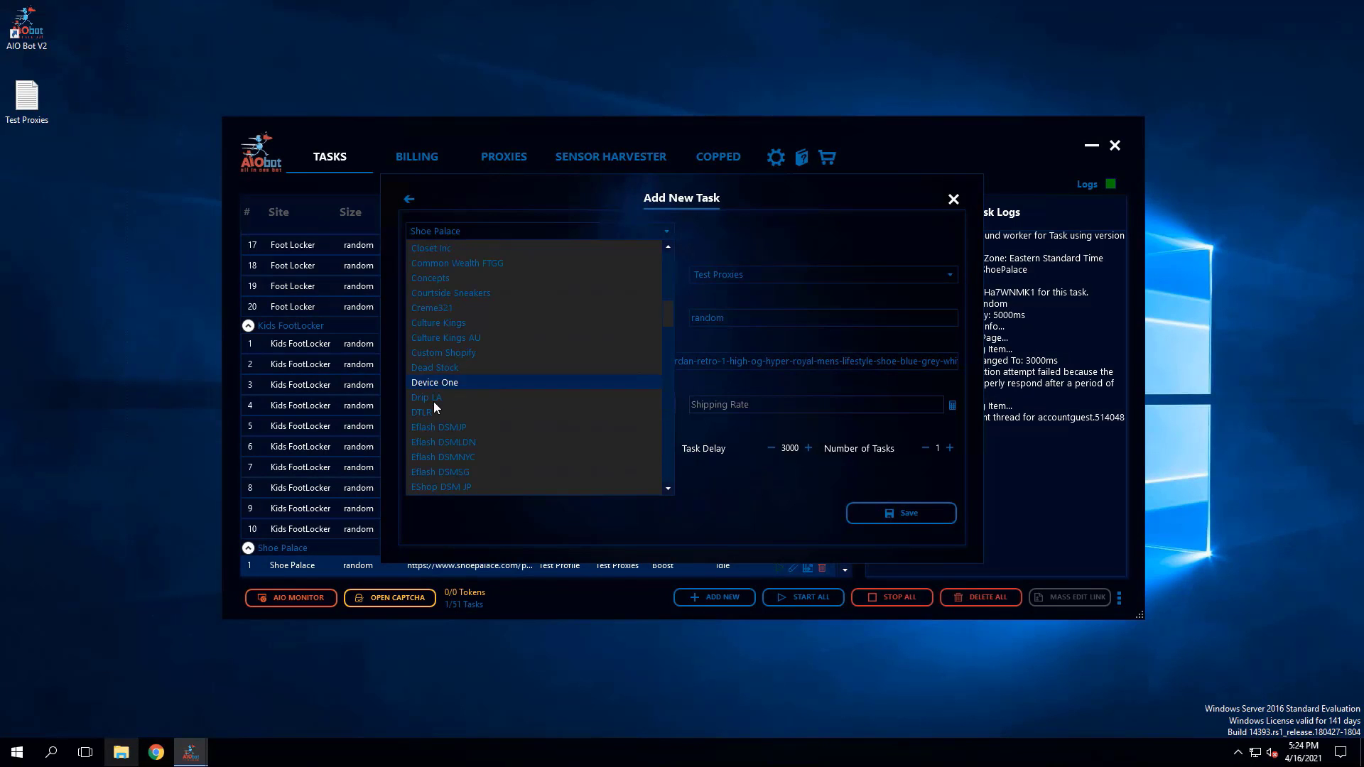
pyautogui.click(433, 412)
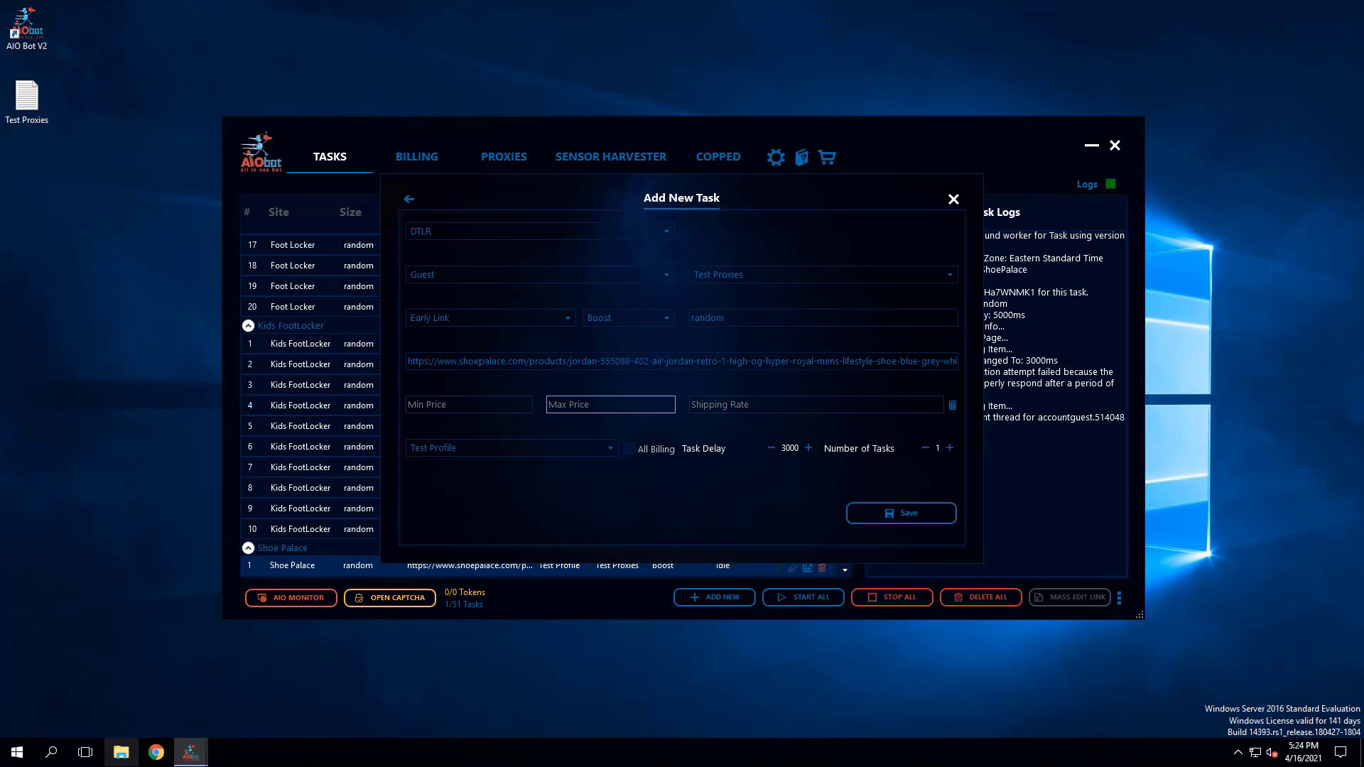
# - Clear the product link, set the search type to Keyword, and paste the guide's mens positive keywords "jordan&1&hyper&royal,aj&1&hyper&royal,555088&402"
pyautogui.hotkey('ctrl', 'a')
pyautogui.press('BackSpace')
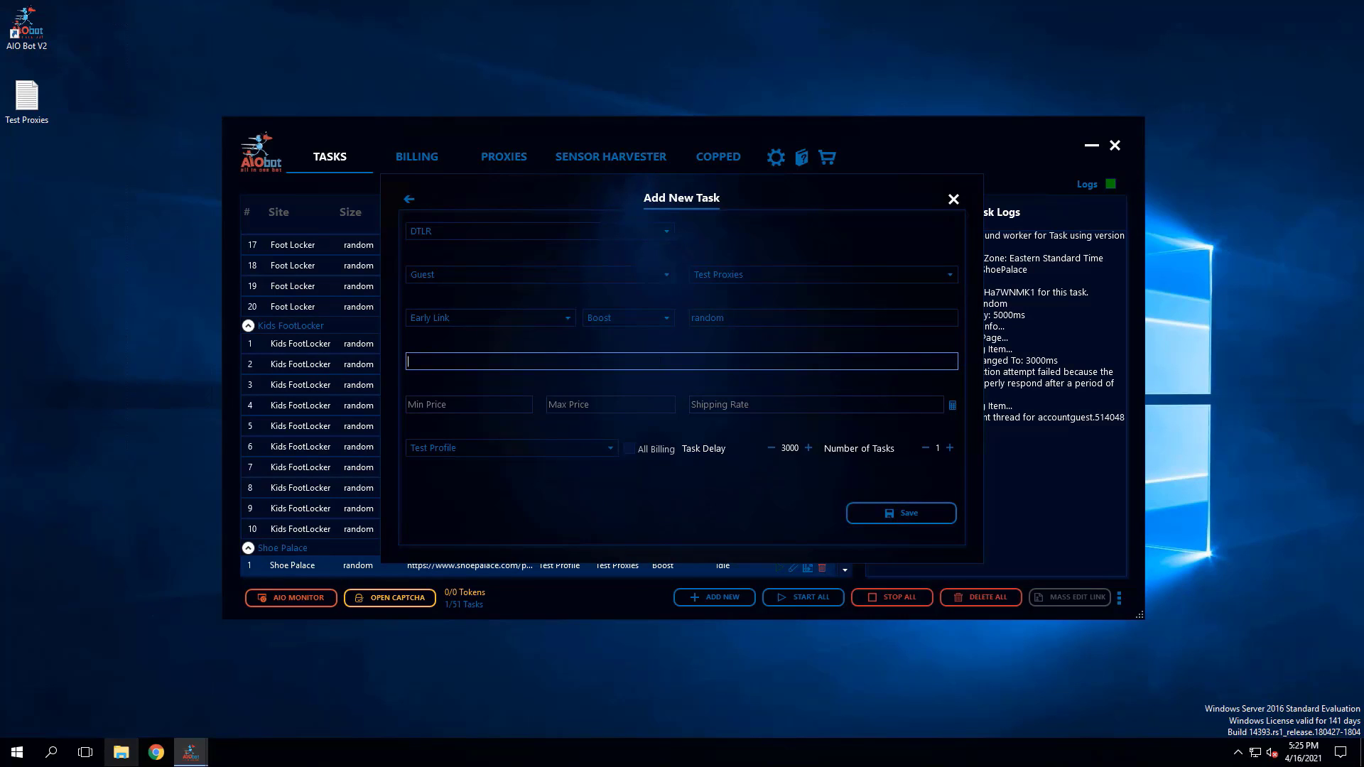
pyautogui.click(561, 321)
pyautogui.click(468, 349)
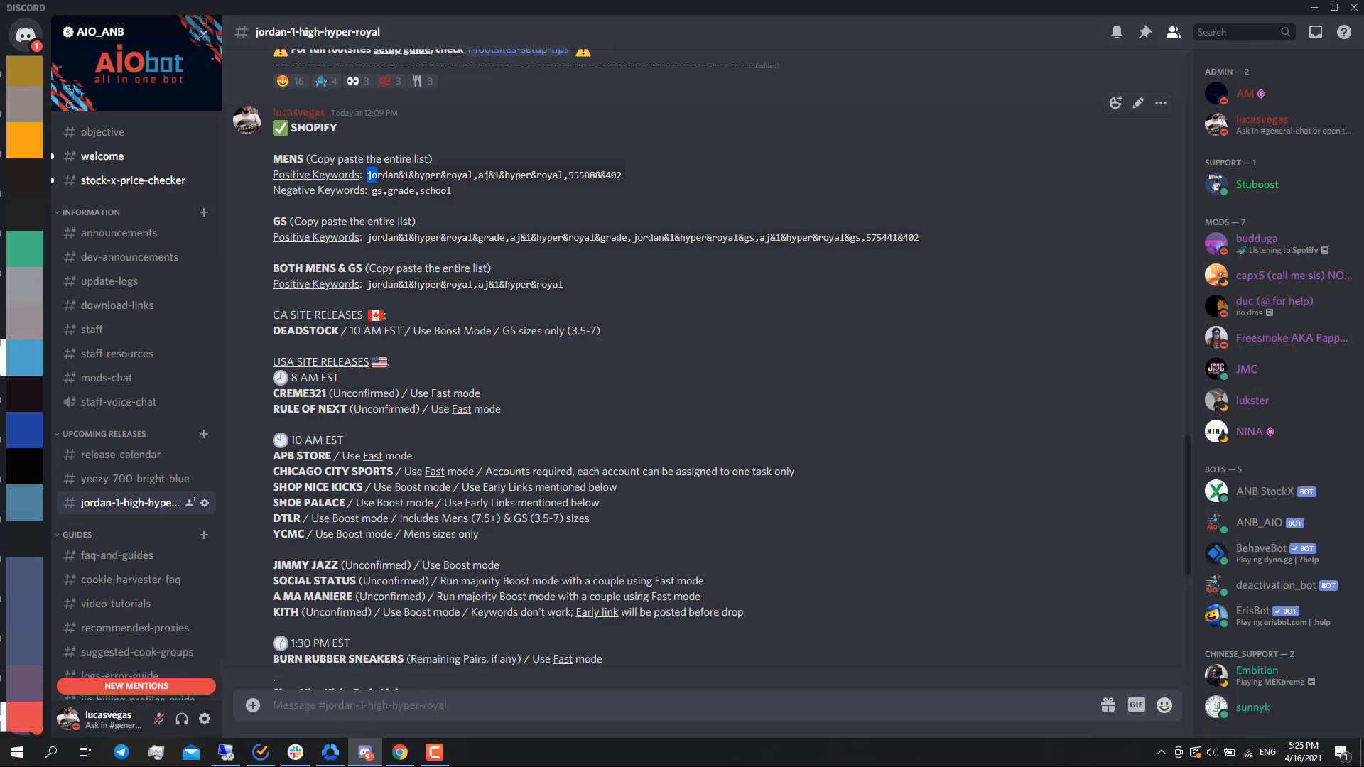
pyautogui.moveTo(366, 174); pyautogui.dragTo(629, 174)
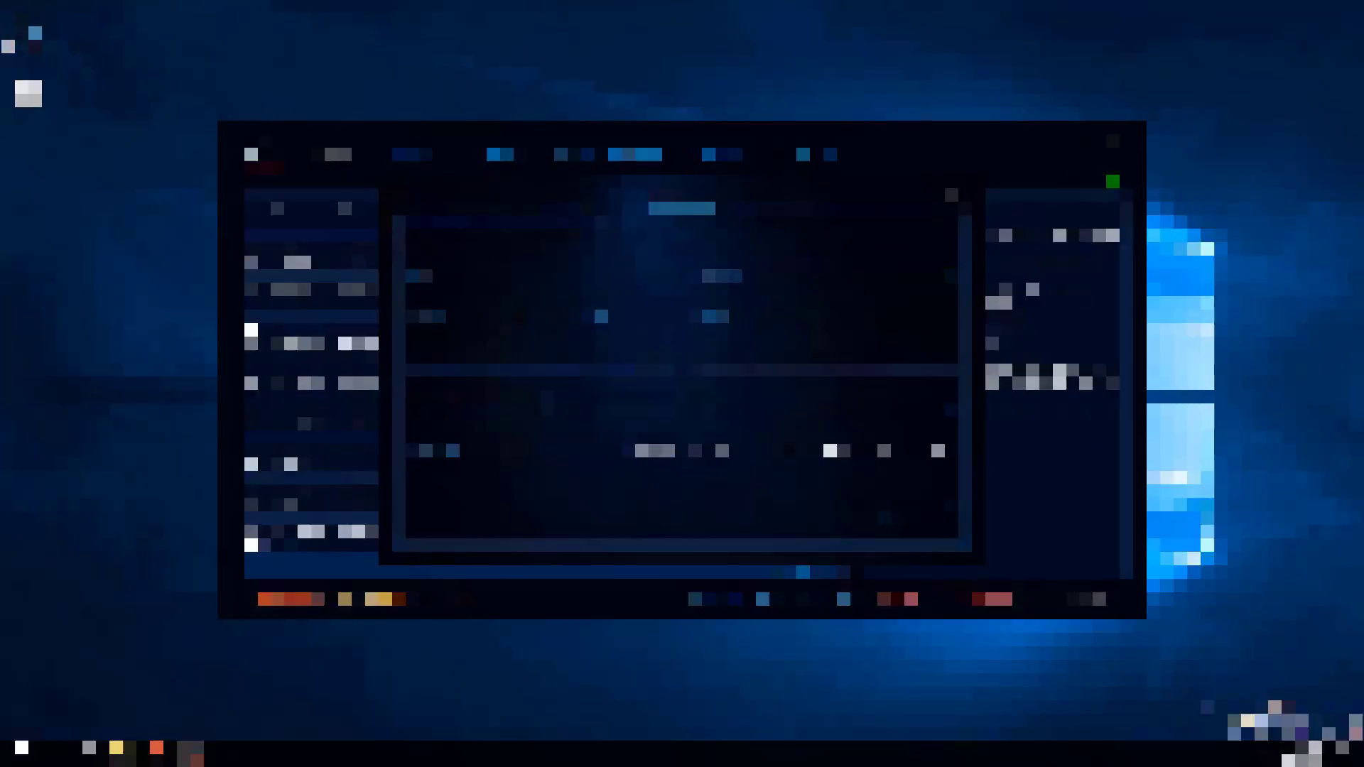
pyautogui.write('jordan&1&hyper&royal,aj&1&hyper&royal,555088&402')
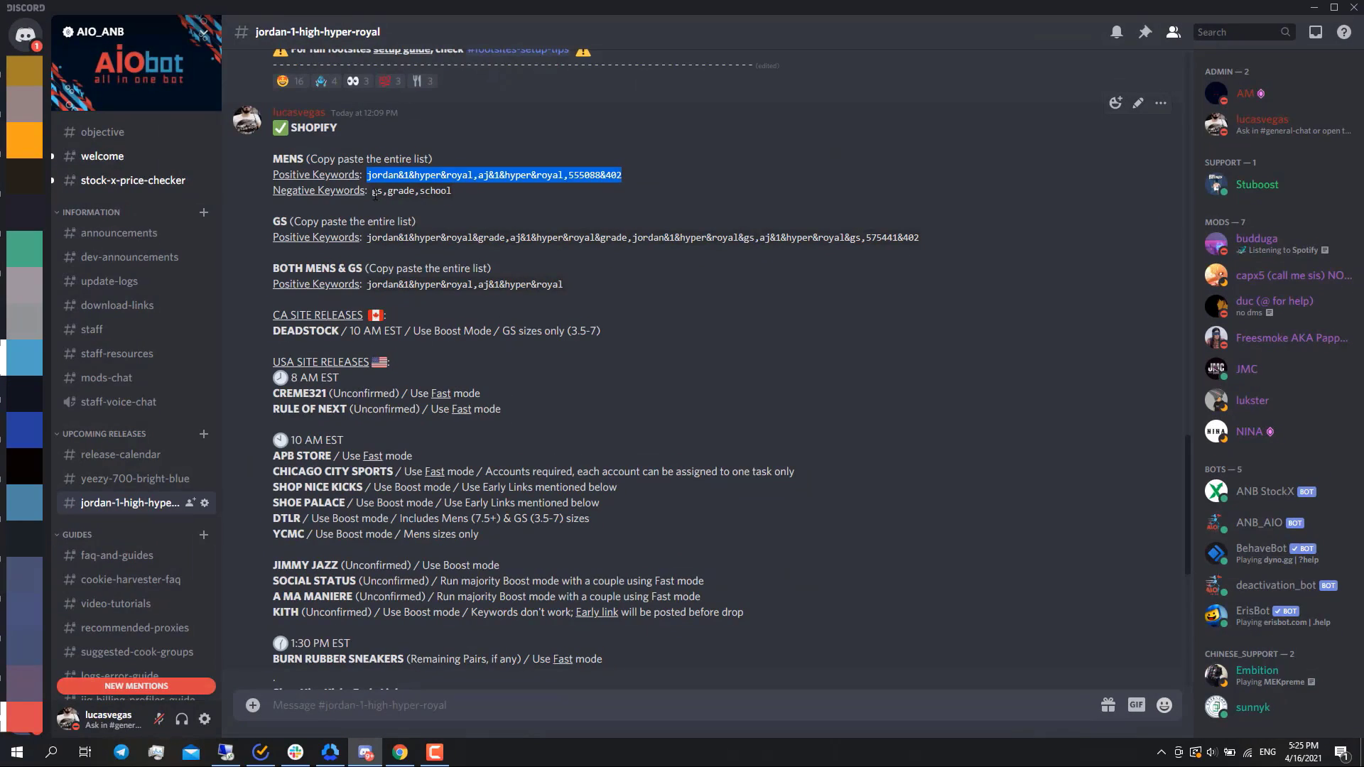
# - Copy the negative keywords "gs,grade,school" from the Discord guide into the DTLR task, save it, and locate it in the task list
pyautogui.click(370, 193)
pyautogui.moveTo(371, 193); pyautogui.dragTo(458, 195)
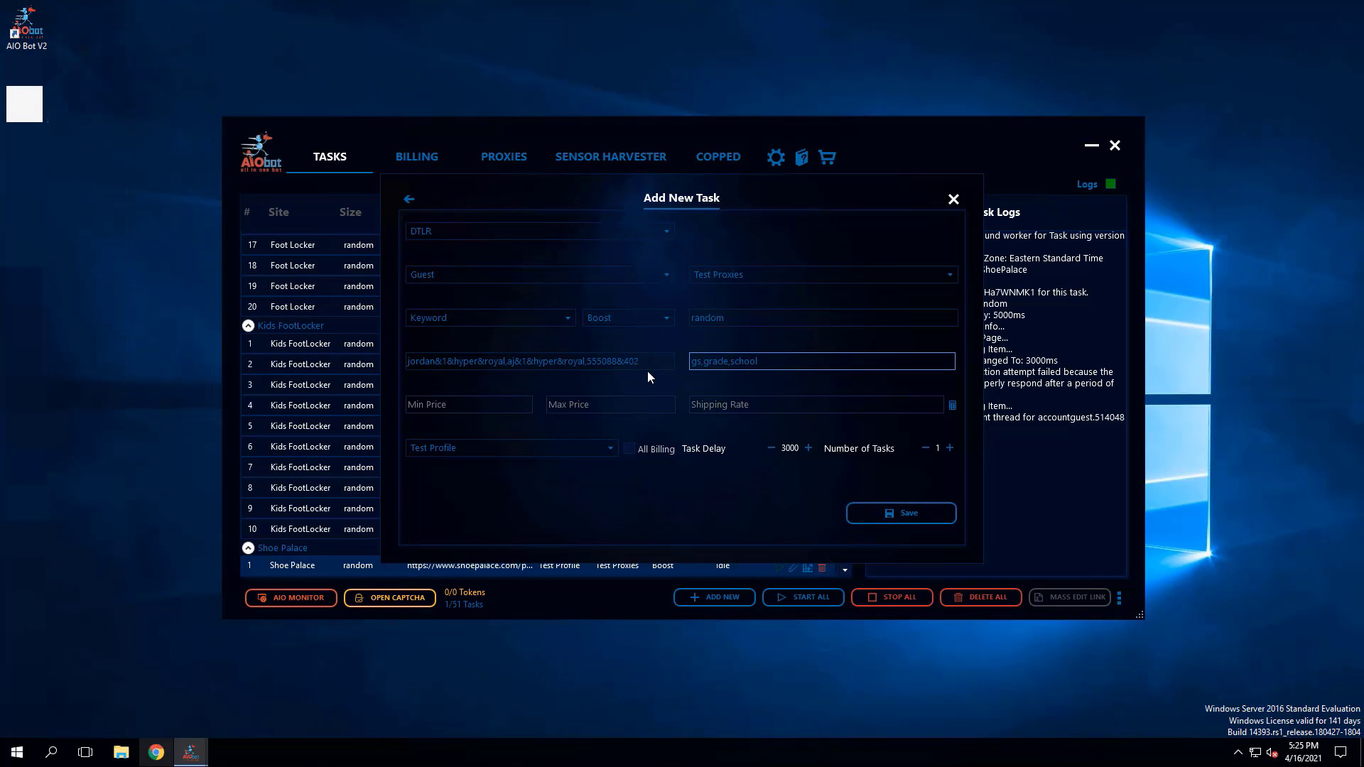
pyautogui.click(904, 515)
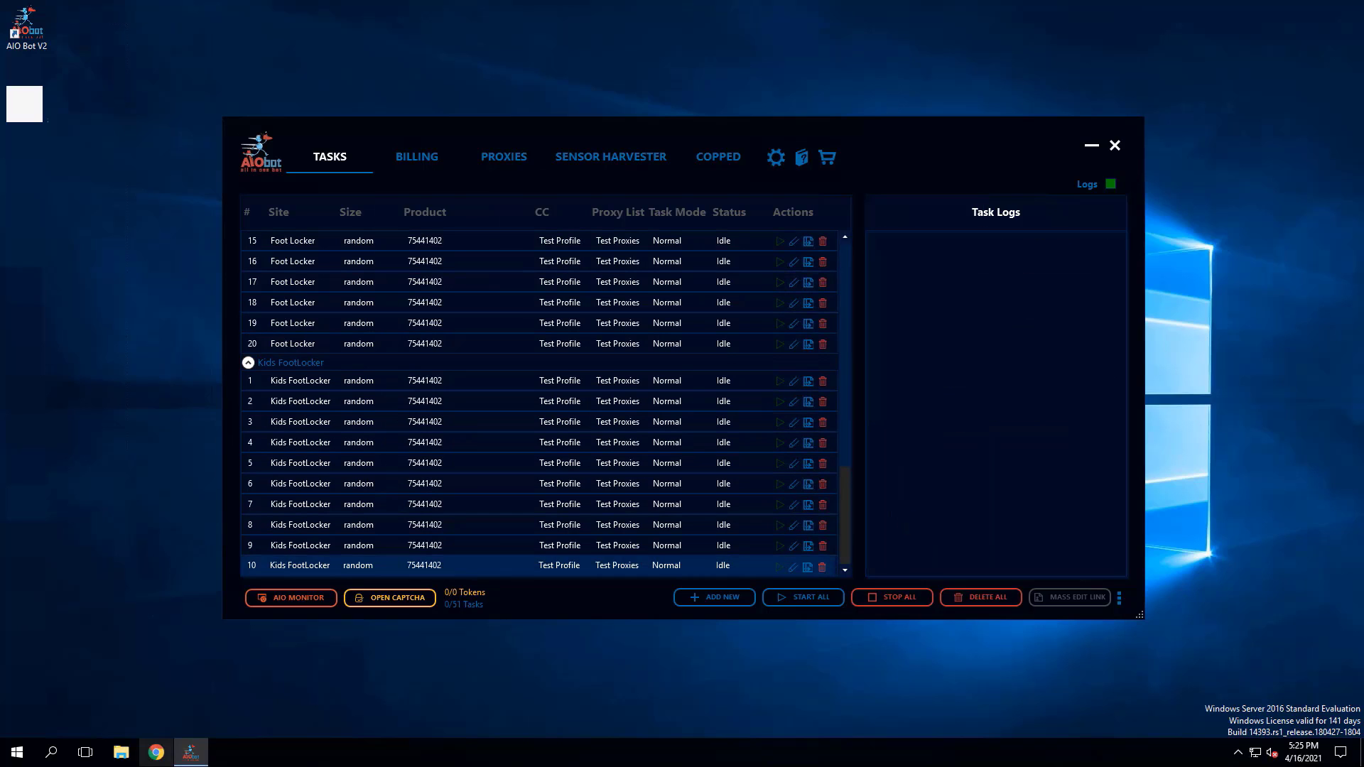
pyautogui.moveTo(845, 497); pyautogui.dragTo(701, 262)
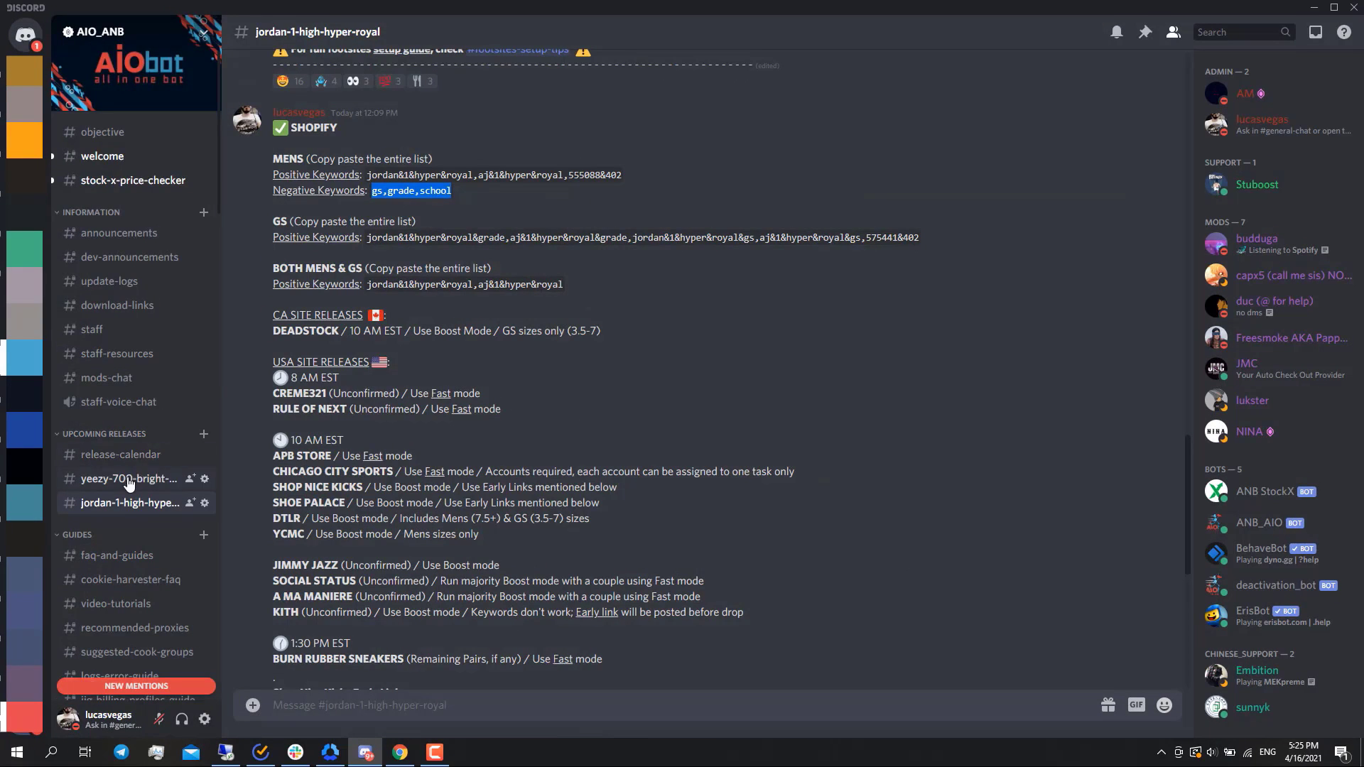
# - Switch to Discord, review the setup guides and live cop videos in the video-tutorials channel, and return to AIO Bot
pyautogui.scroll(-5, 127, 454)
pyautogui.click(113, 391)
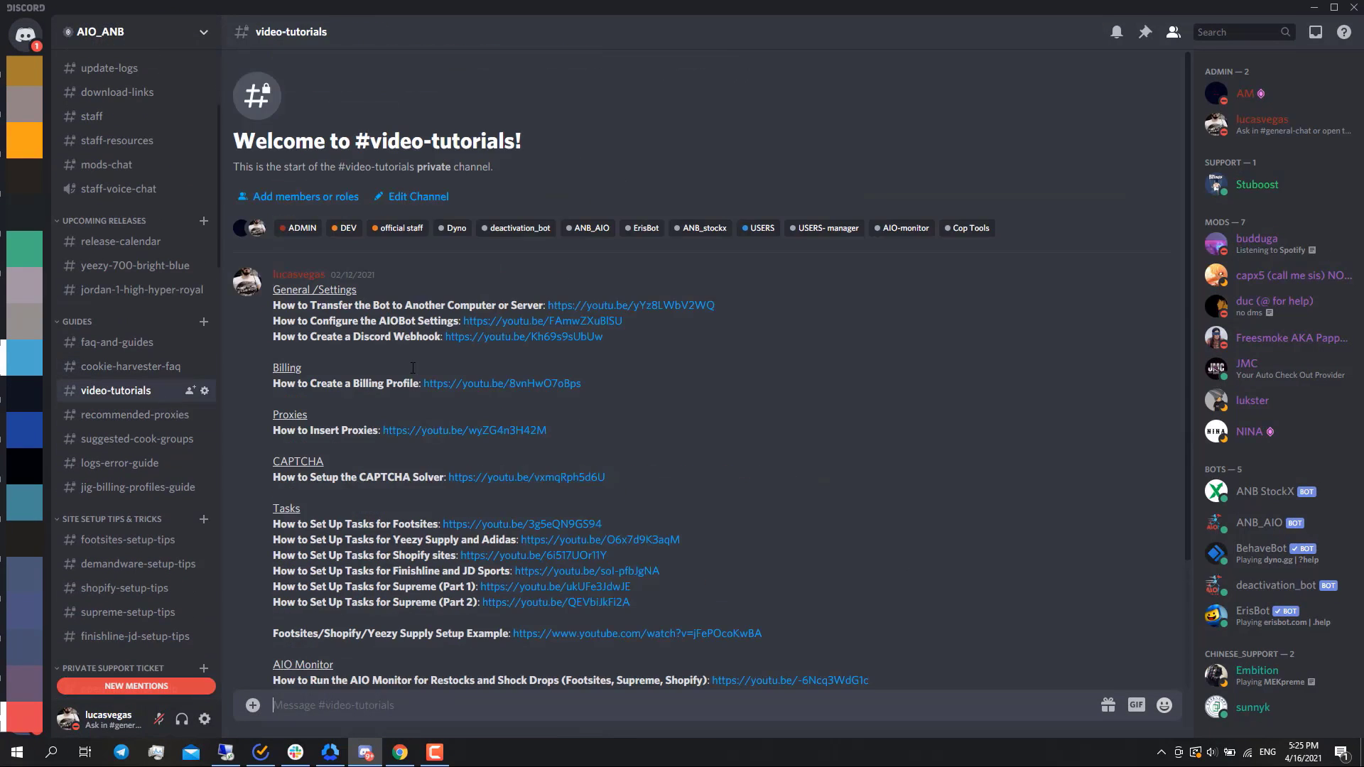
pyautogui.scroll(-3, 413, 367)
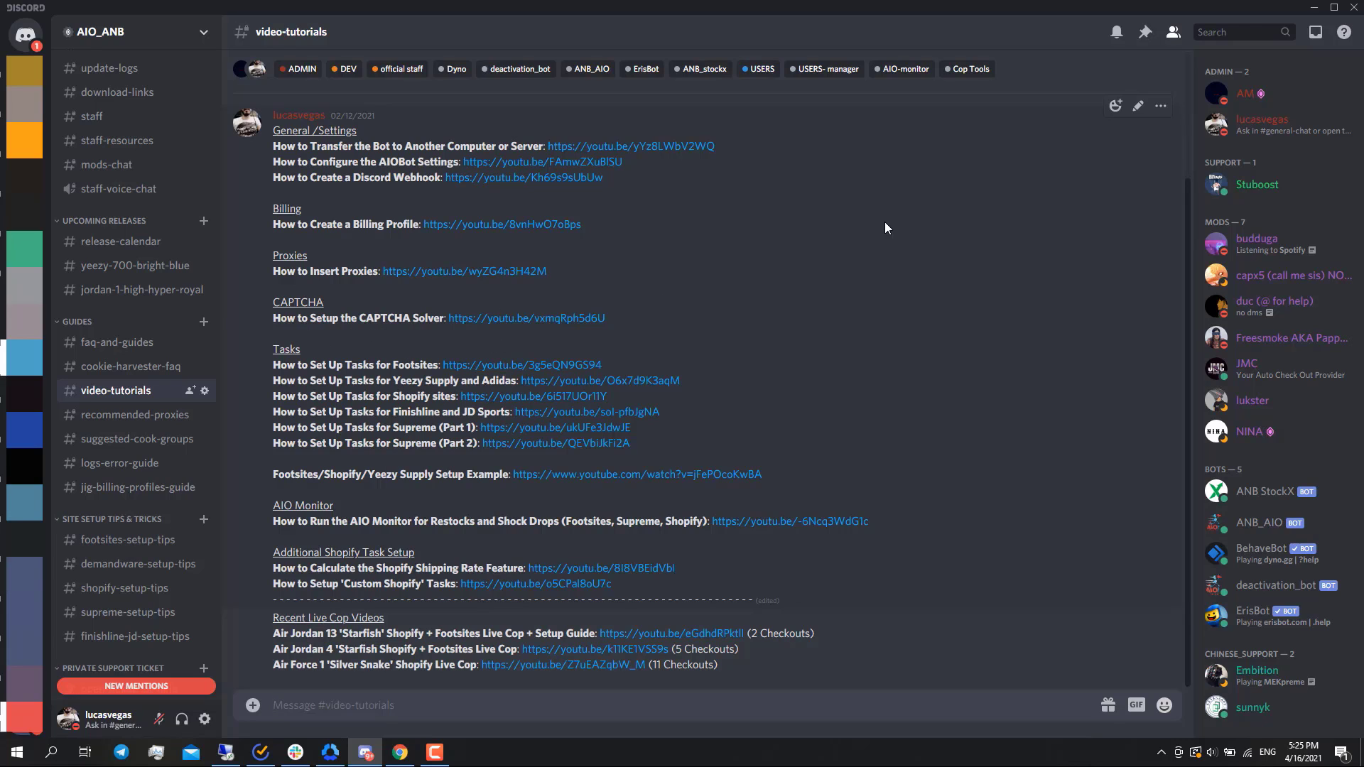
pyautogui.click(1314, 8)
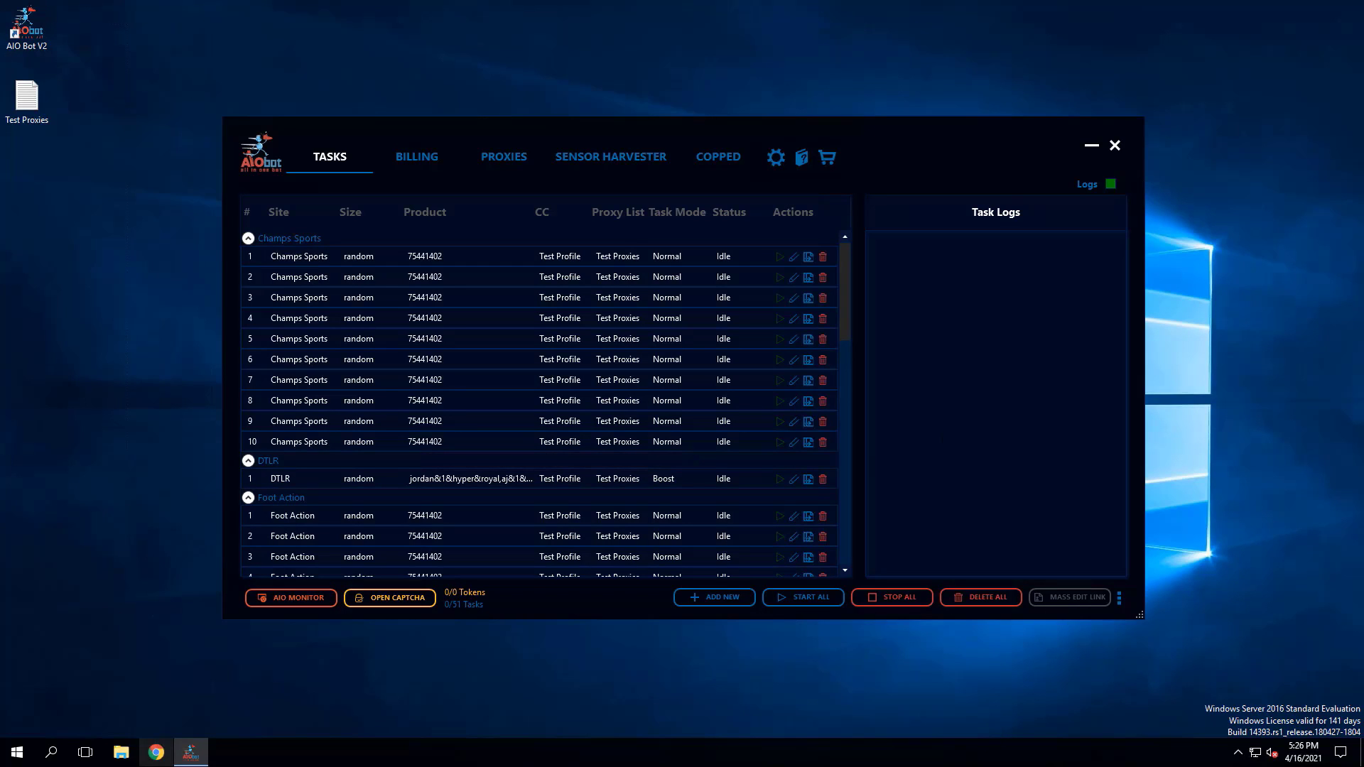
# - Edit the DTLR task to use No Proxy List, save it, and look over the task list
pyautogui.click(793, 479)
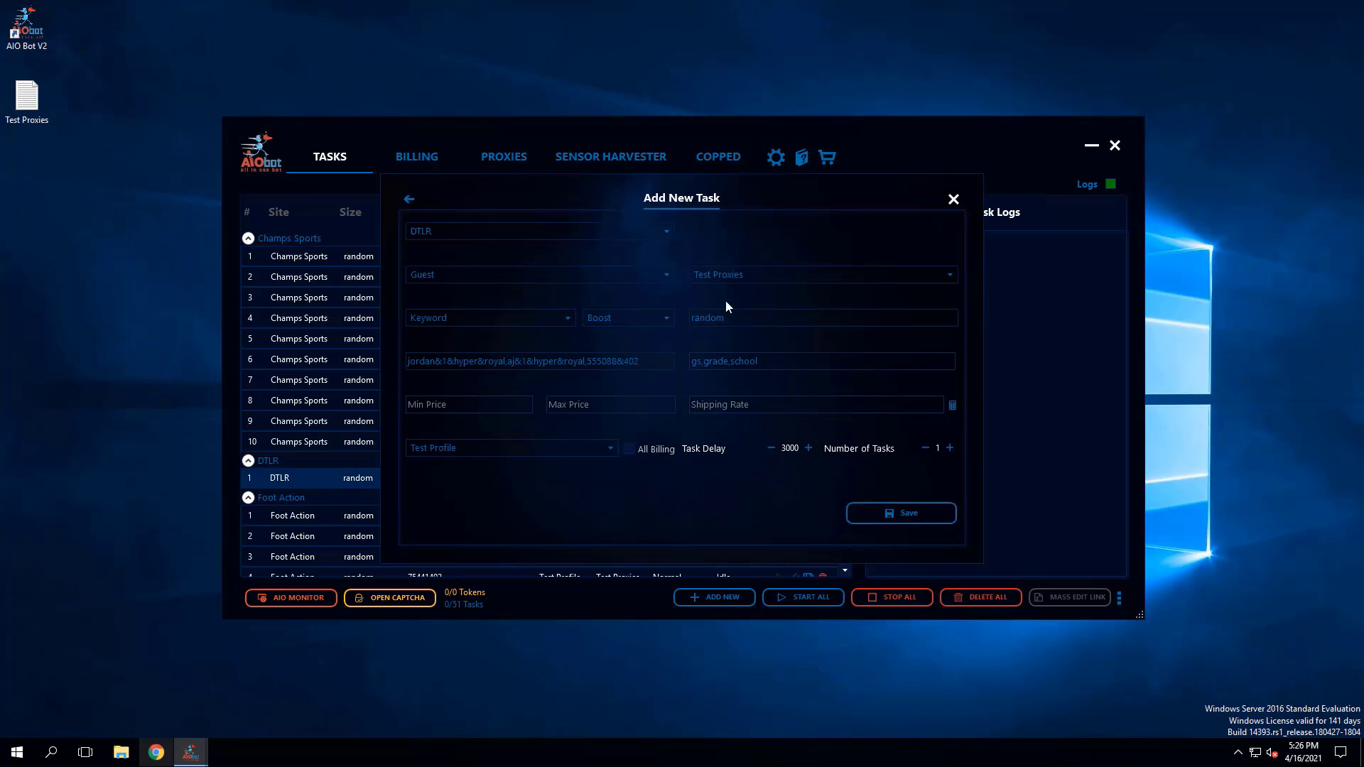
pyautogui.click(736, 278)
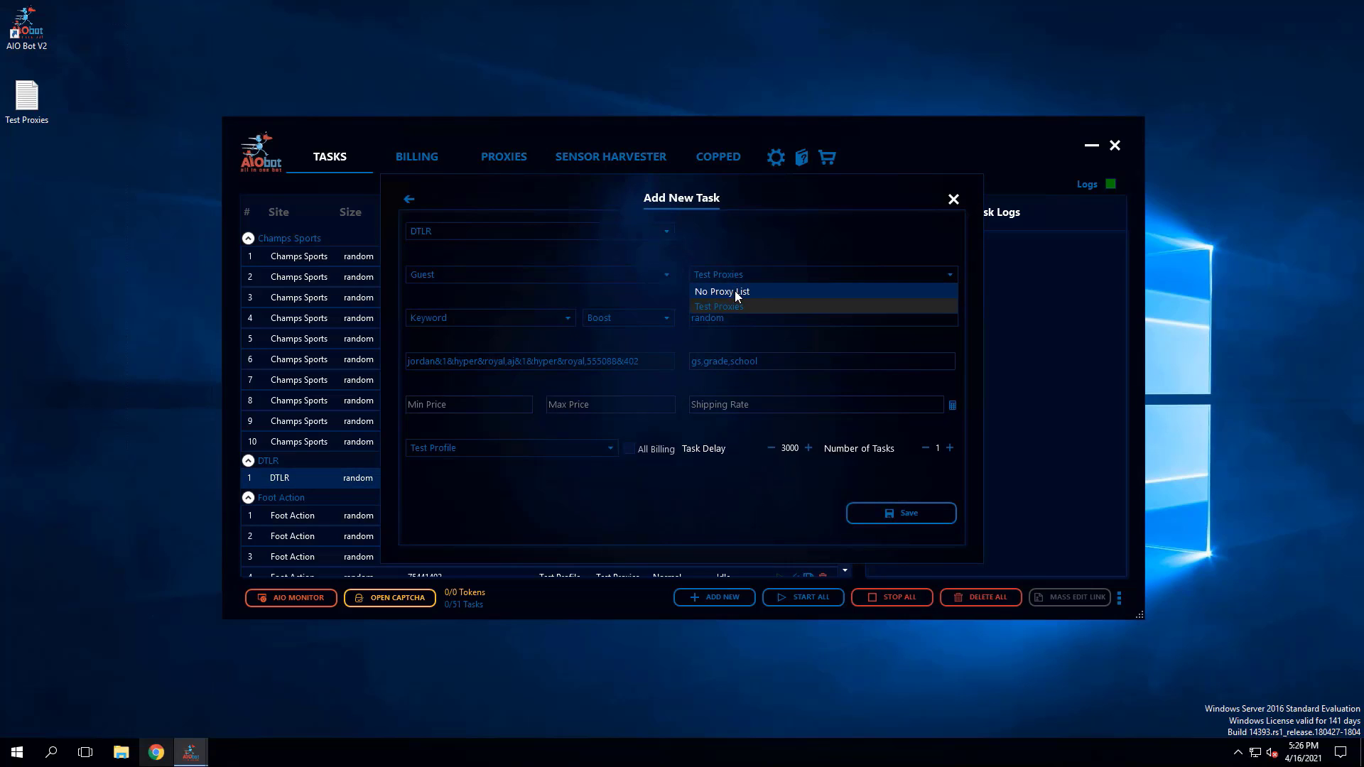
pyautogui.click(734, 291)
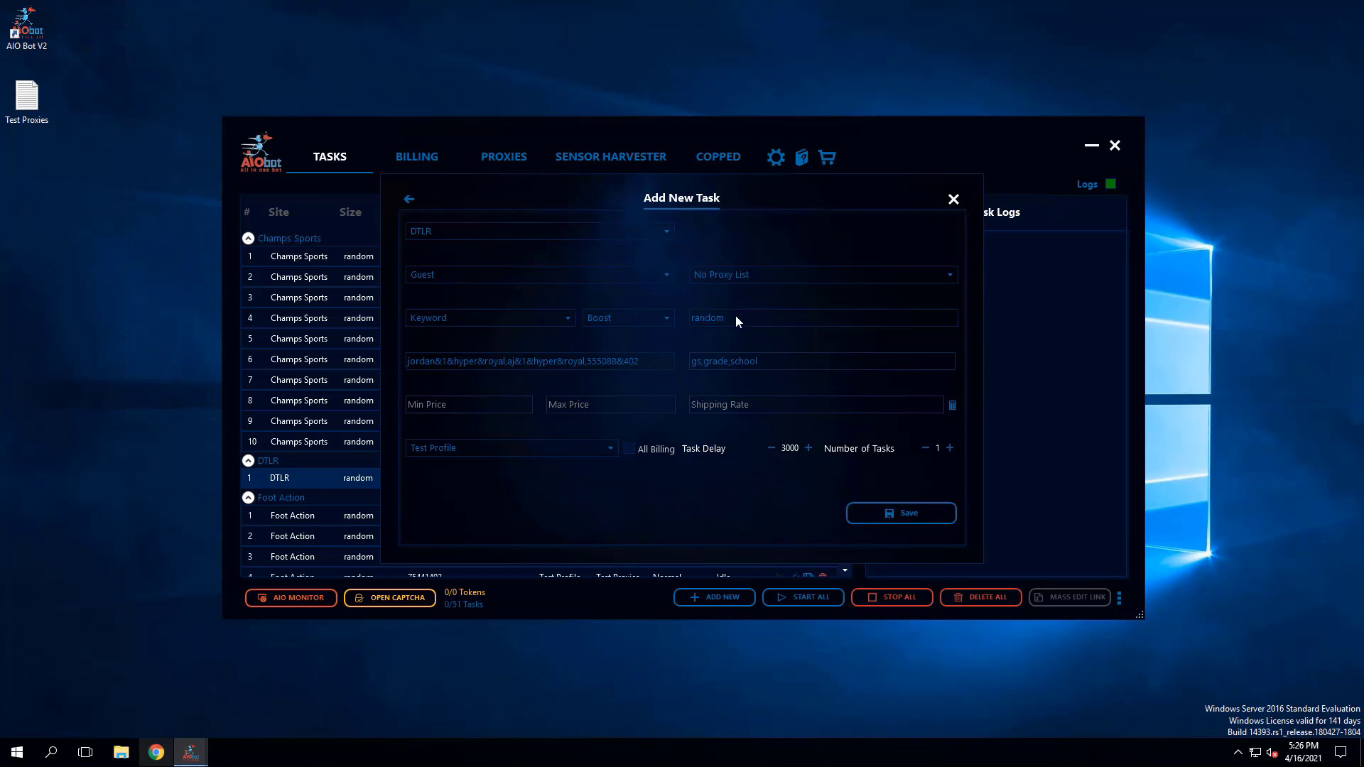
pyautogui.click(897, 515)
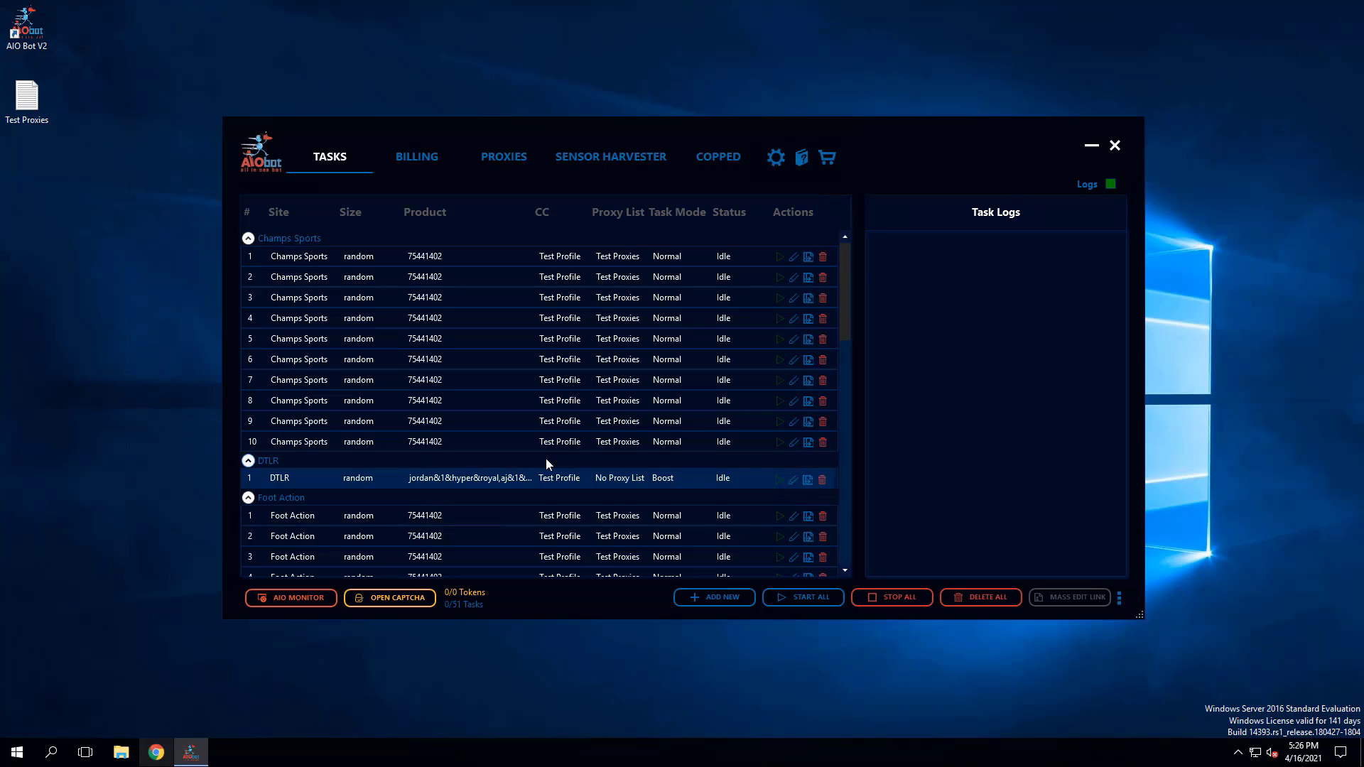
pyautogui.scroll(-1, 559, 461)
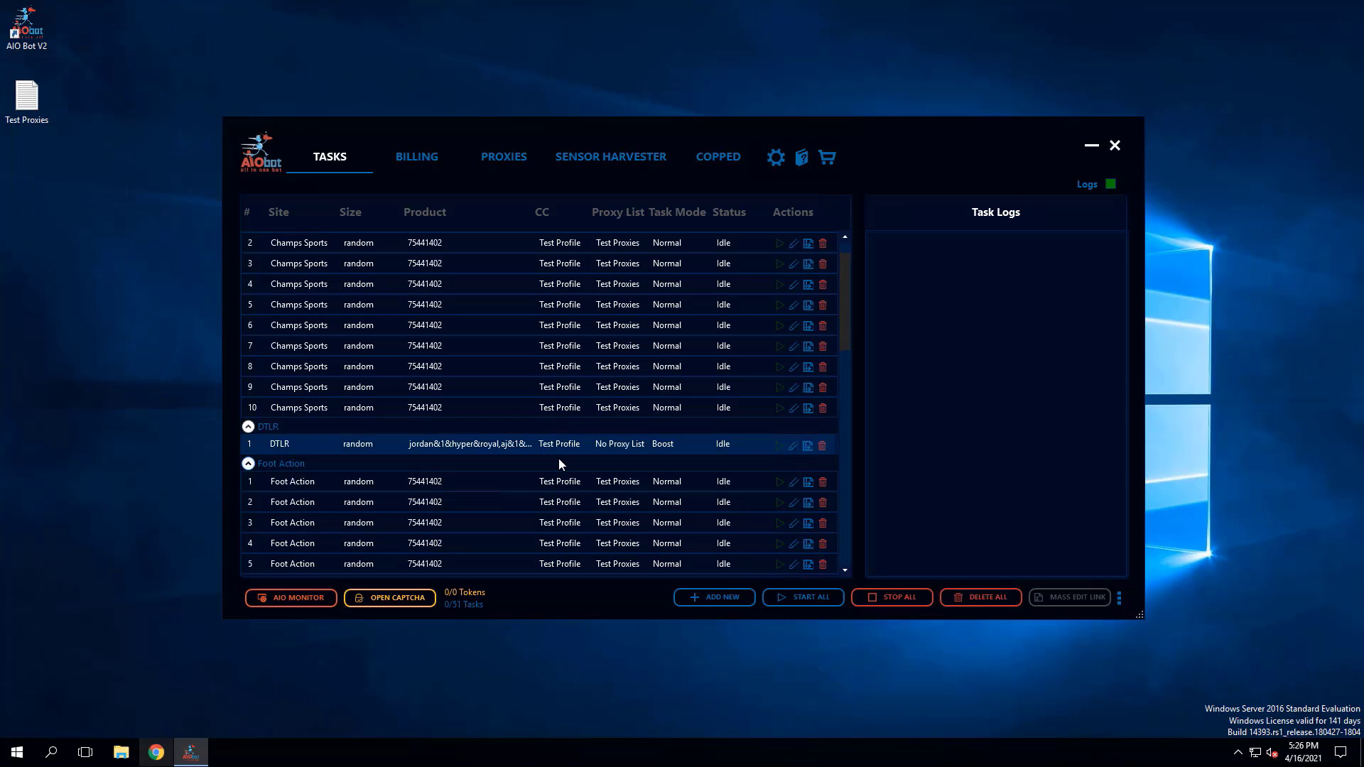
pyautogui.scroll(1, 559, 460)
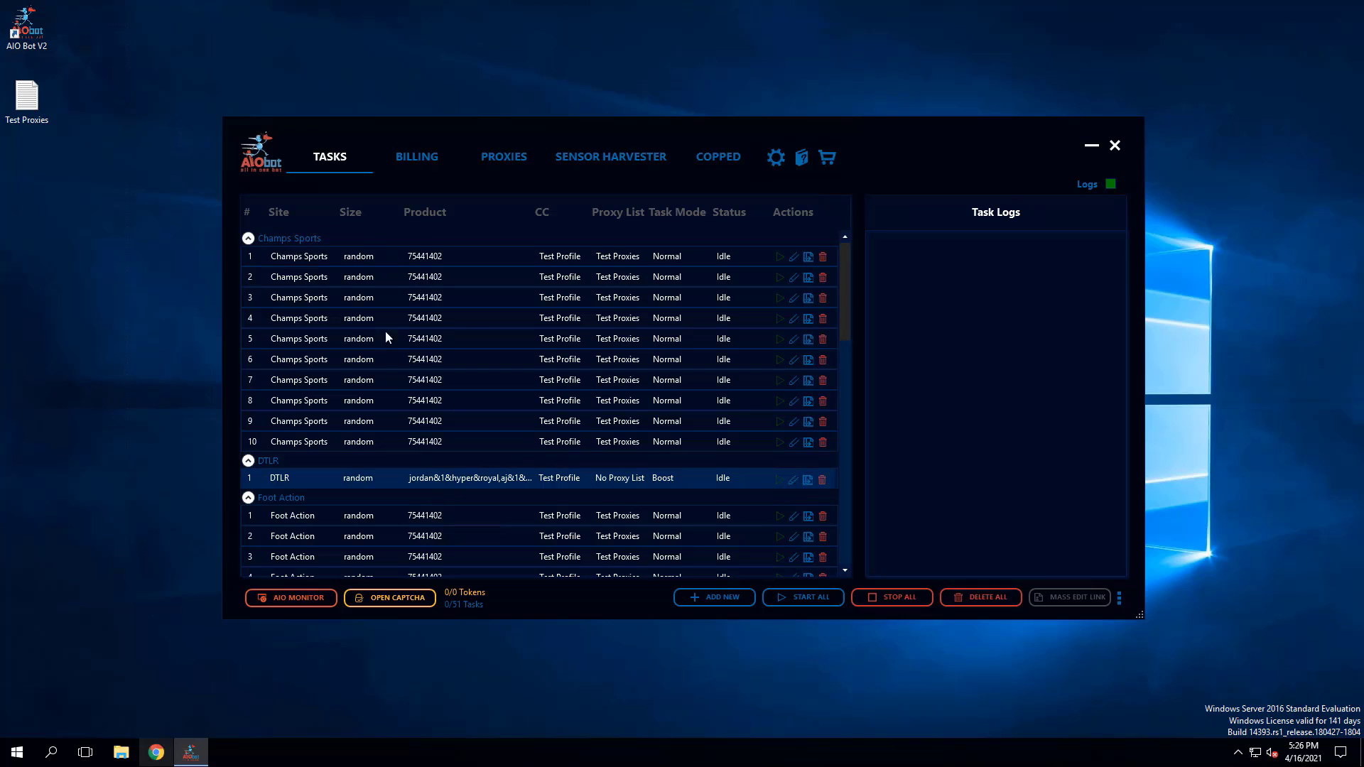